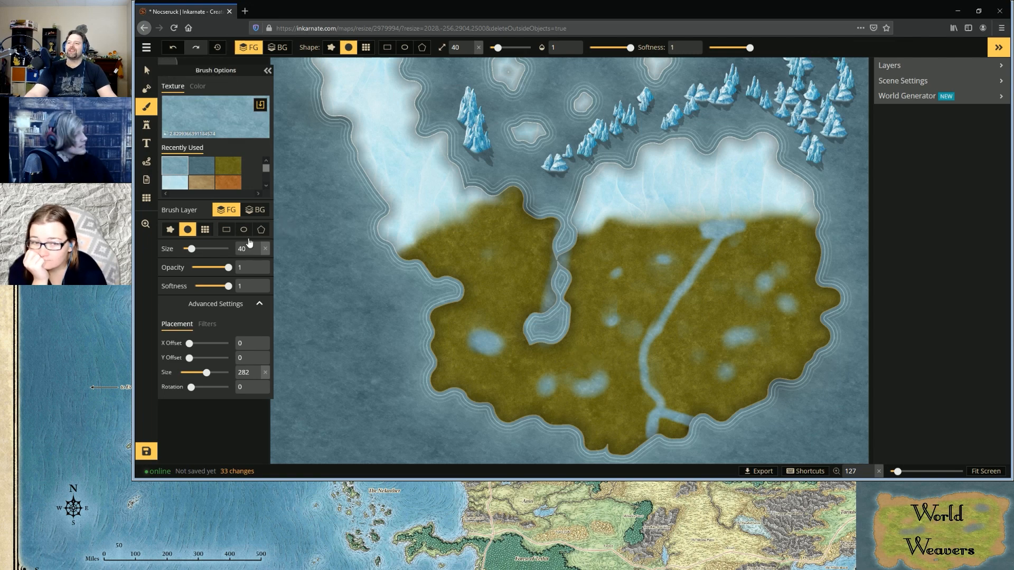
Open the map details for editing and enter "population" as the first line of the description
scroll(218, 175, down, 1)
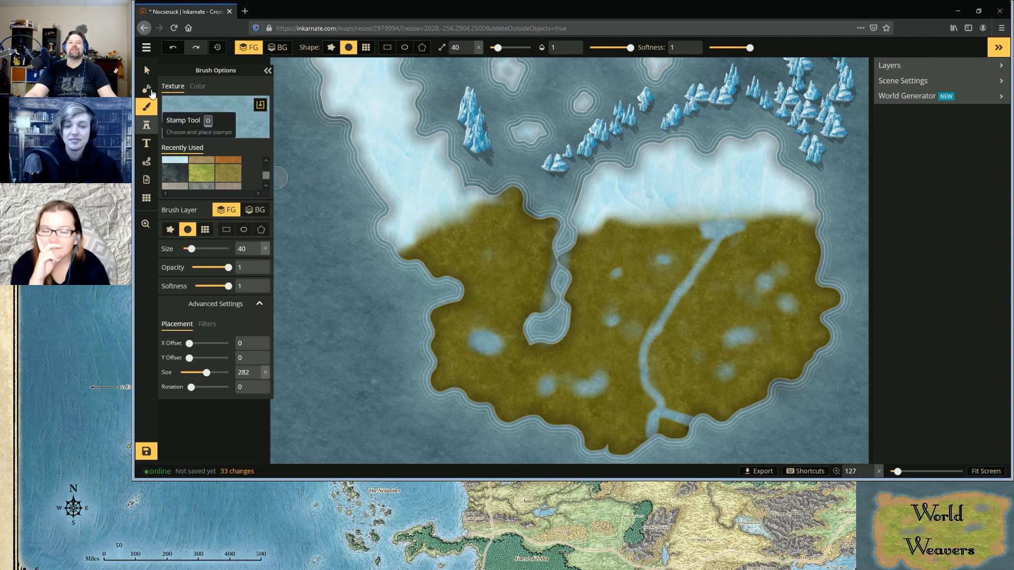
click(146, 47)
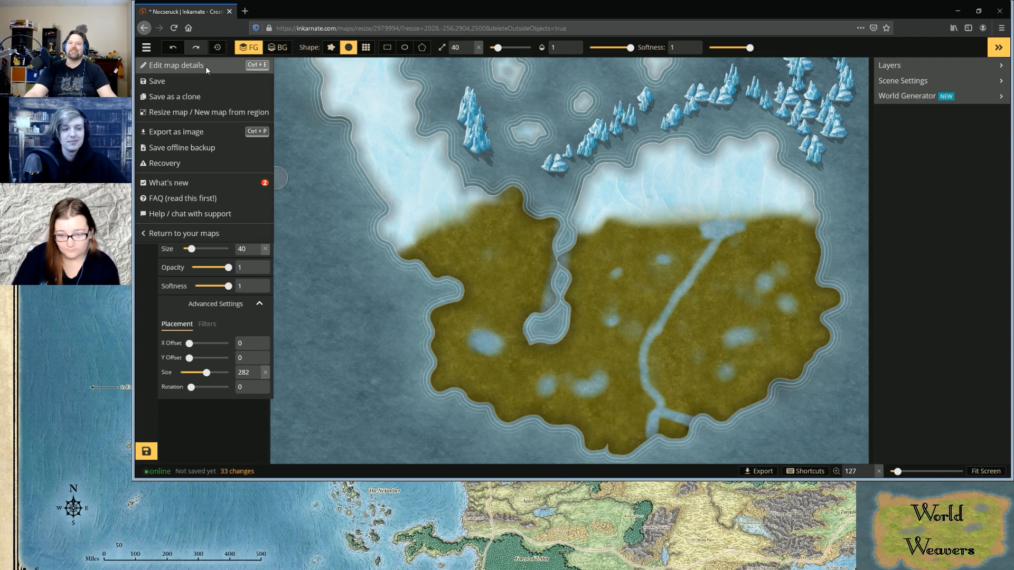
click(177, 65)
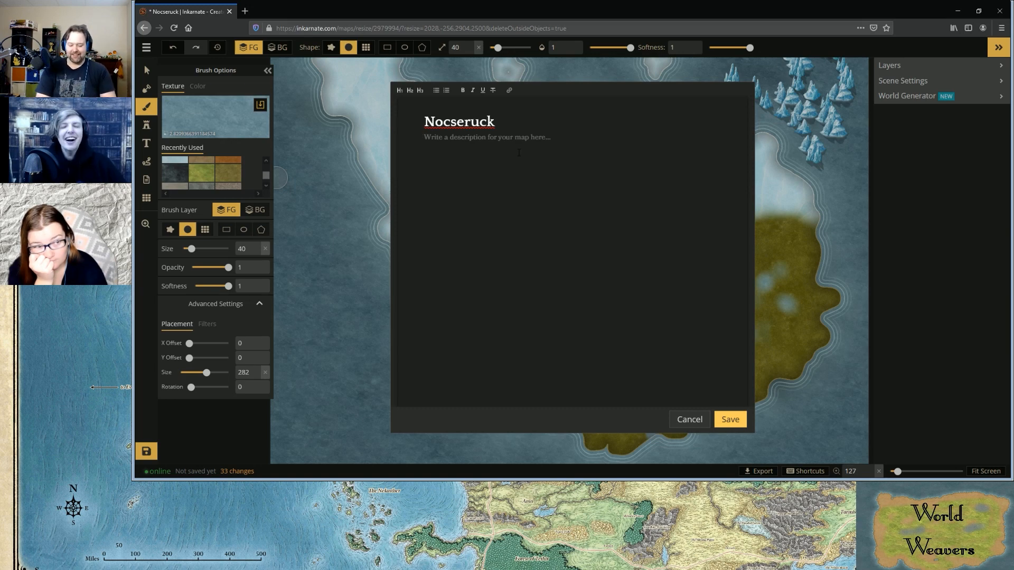
text(th)
key(BackSpace)
key(BackSpace)
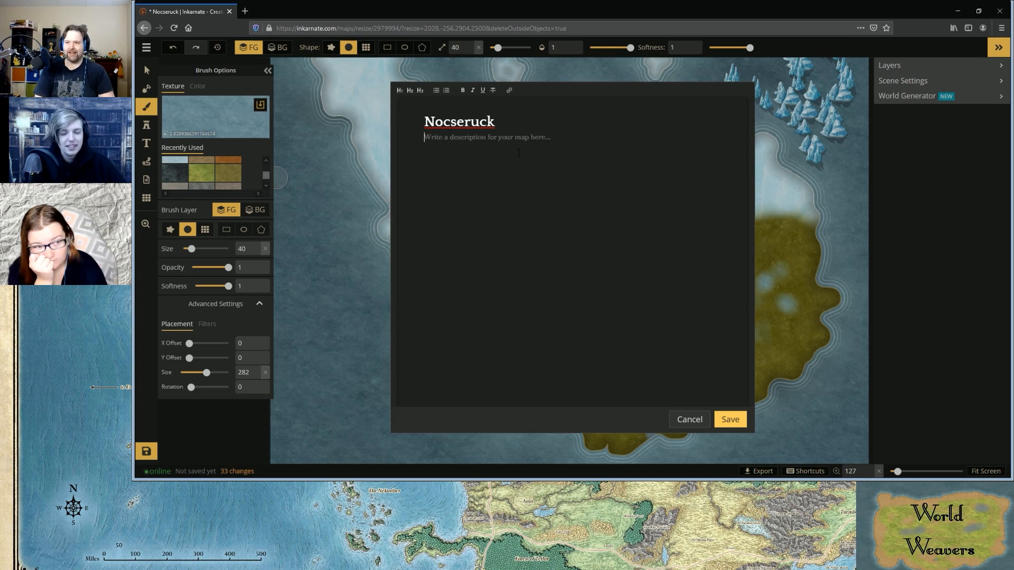
text(population)
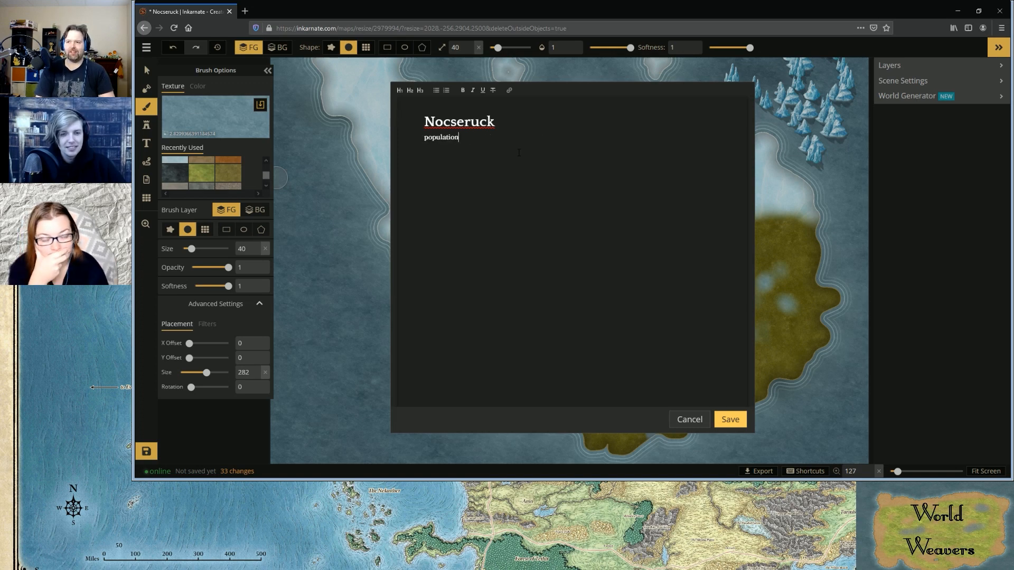
text(.)
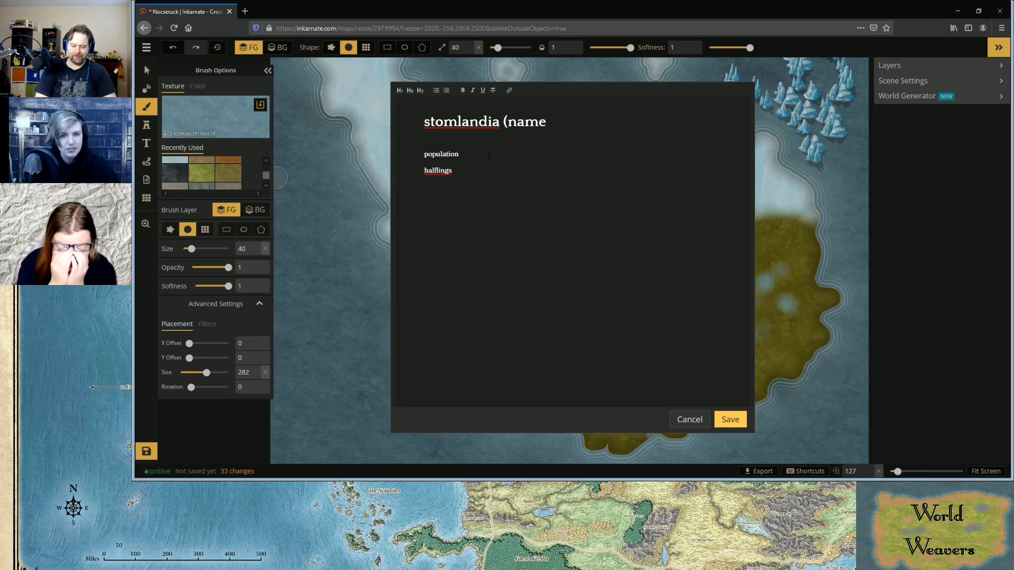
Complete the map title as "stomlandia (name pending)" and add a colon after "population" in the description
text(pending)
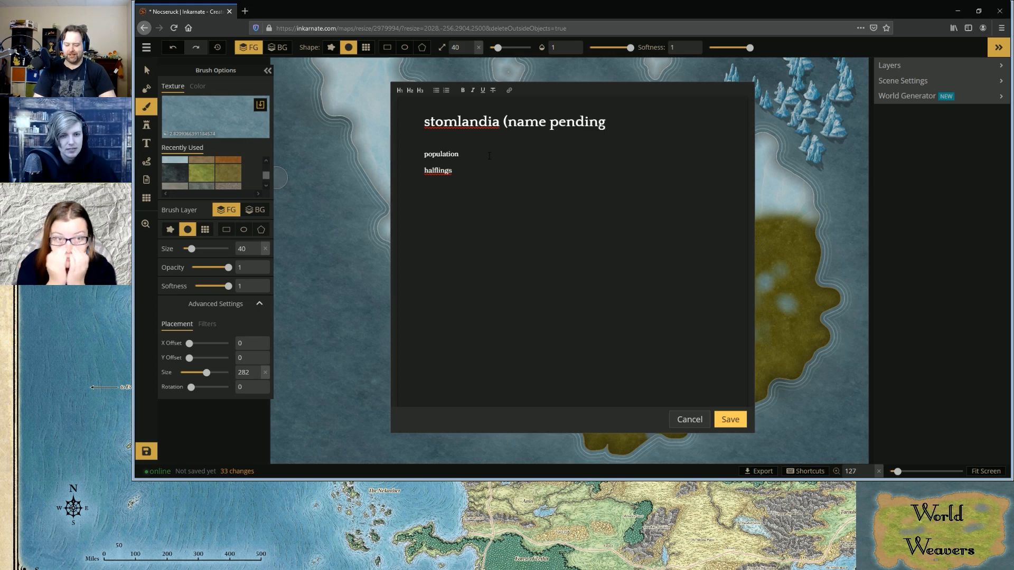
text())
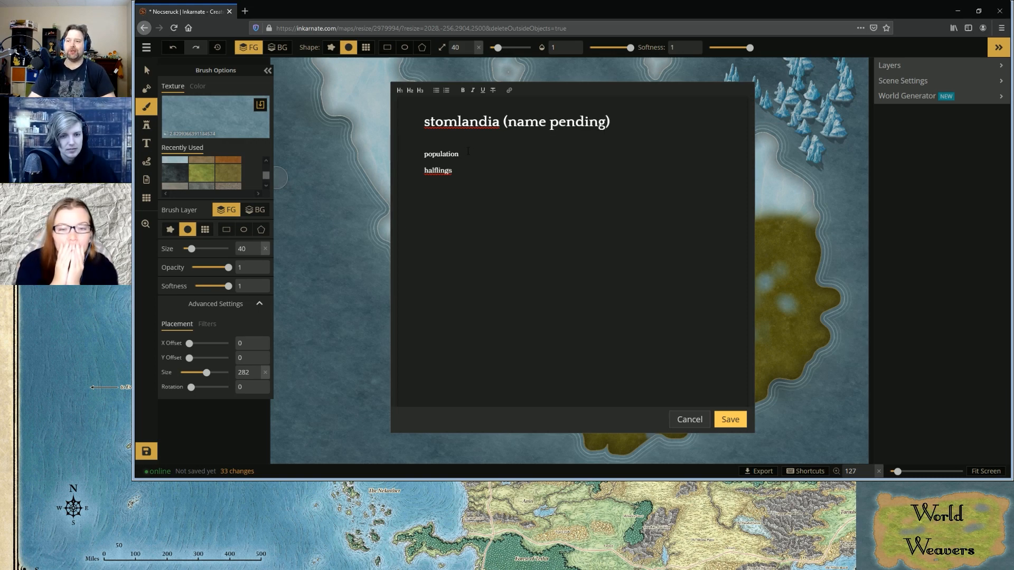
click(469, 164)
click(468, 155)
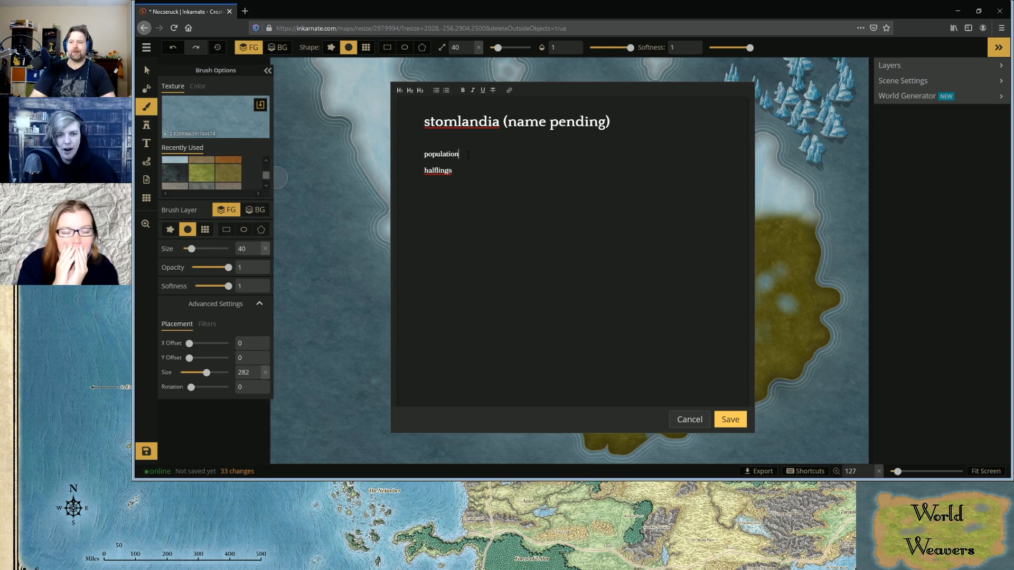
text(:)
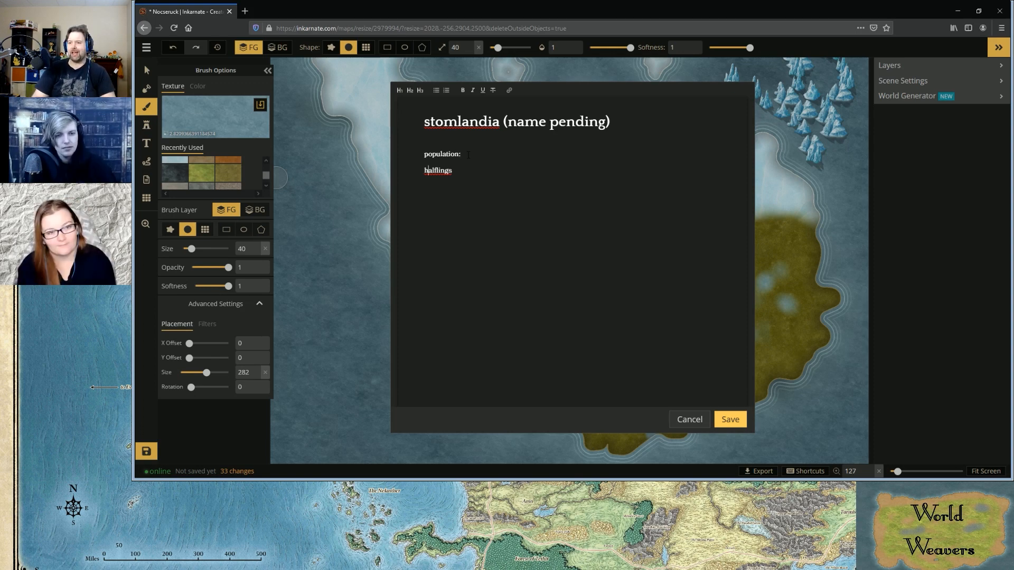
Add "Frost orcs" on a new line below "halflings" in the population list
click(466, 169)
key(Return)
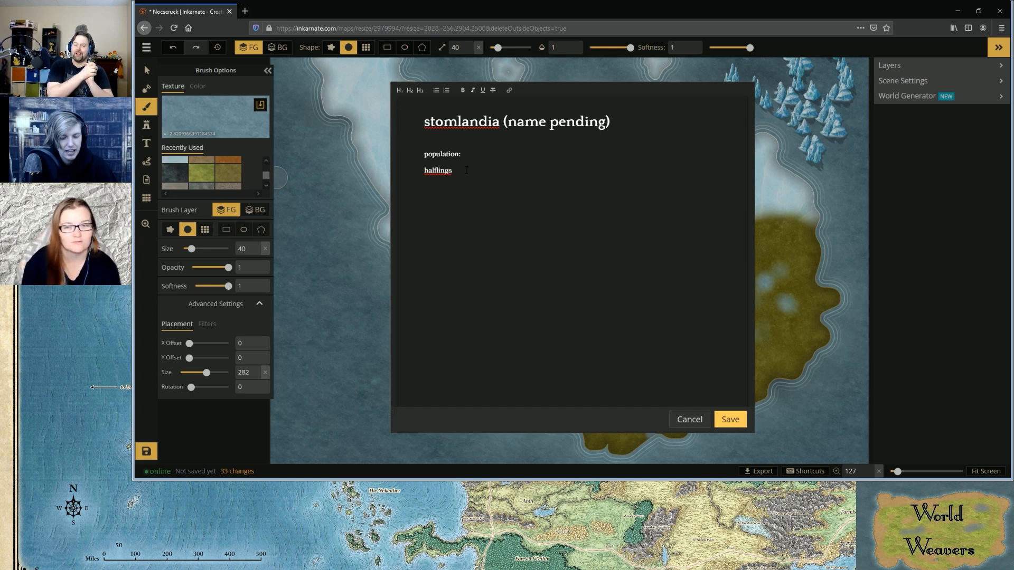
key(Return)
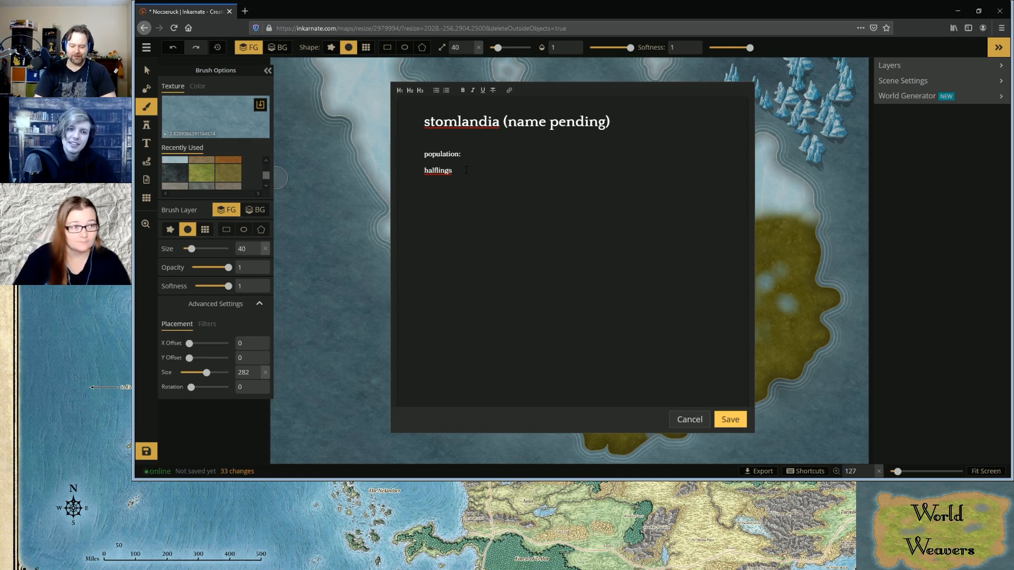
text(o)
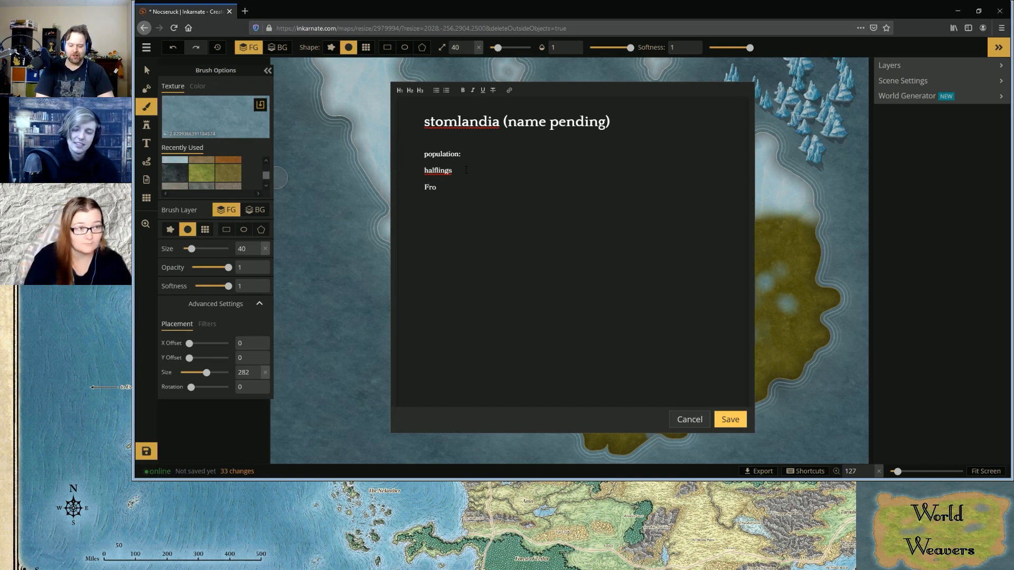
text(st orcs)
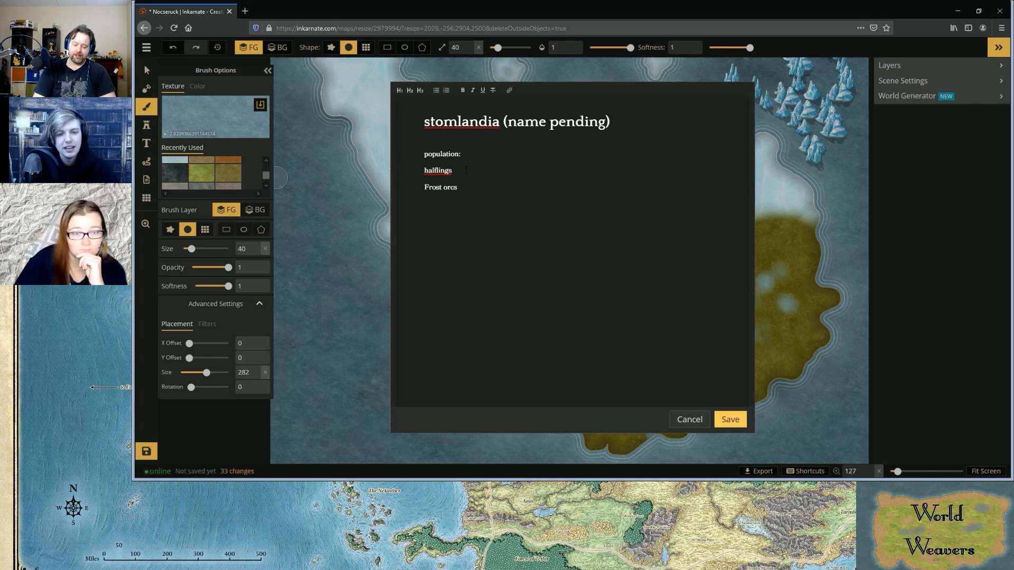
Add "frost trolls" and "swamp hags" as separate lines at the end of the population list
text(frost trolls )
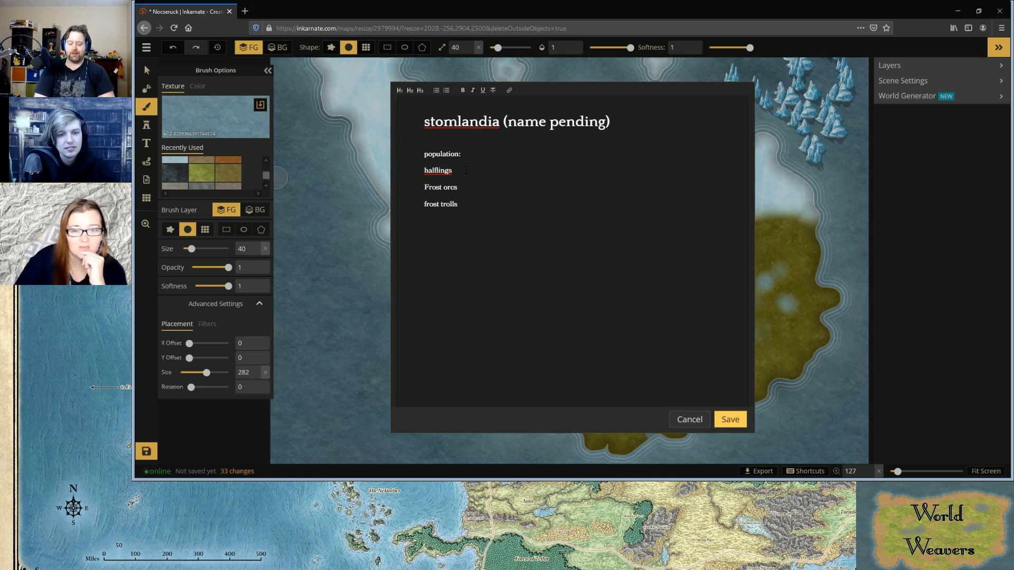
text(hags)
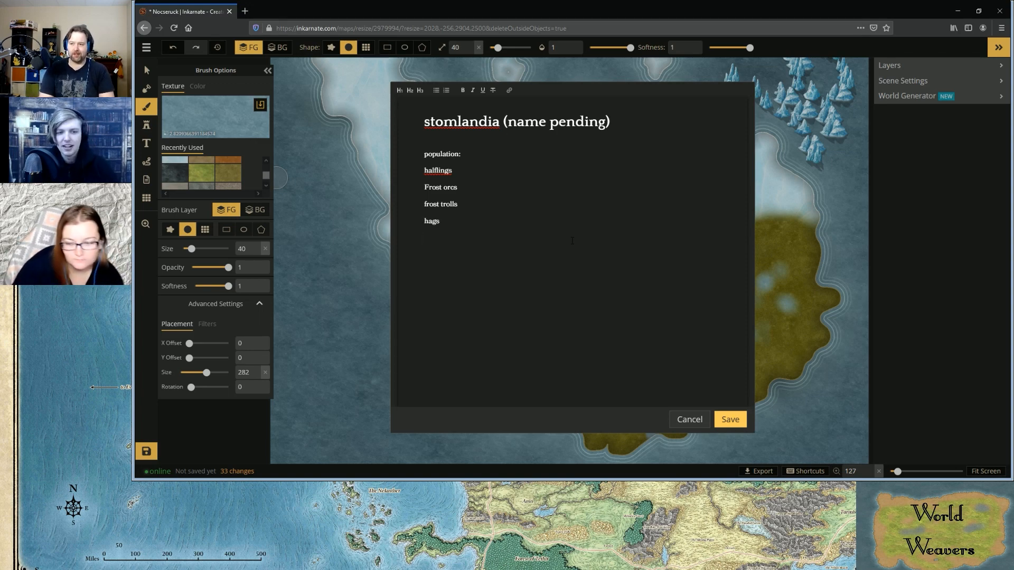
text(swa)
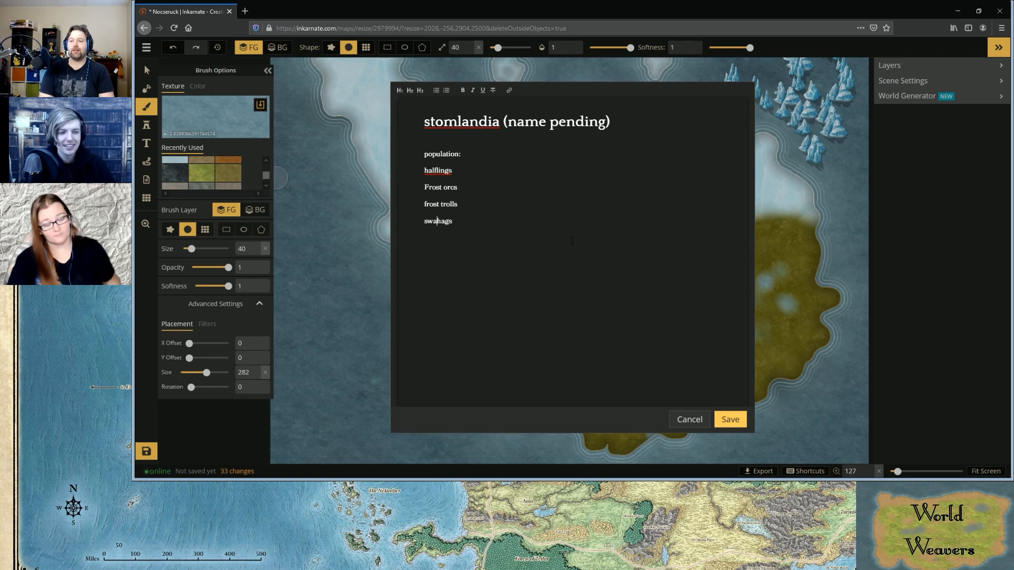
text(mp)
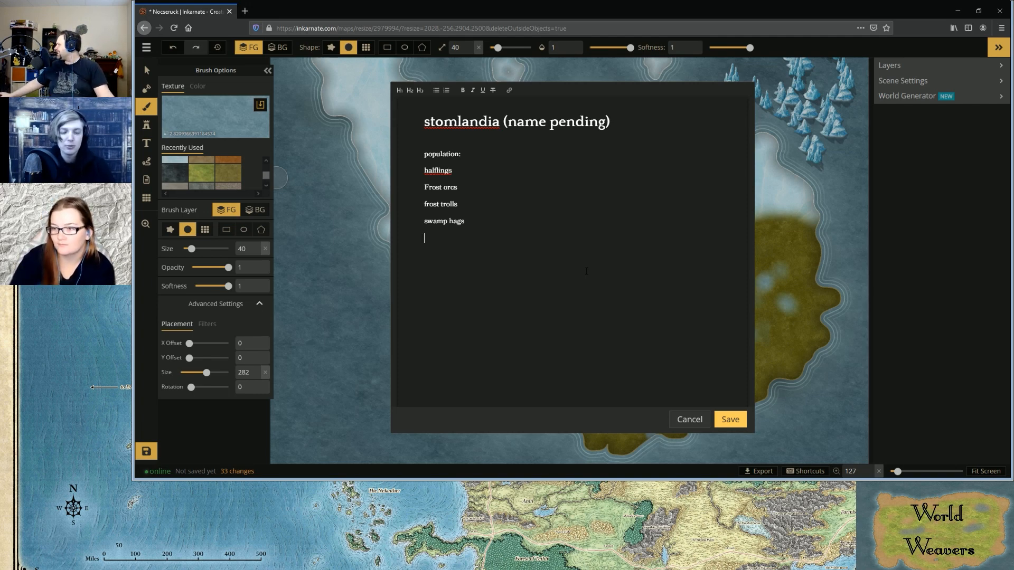
Extend the population list with the entries "Ogres" and "Furbolg" on separate lines
key(Return)
text(Ogres)
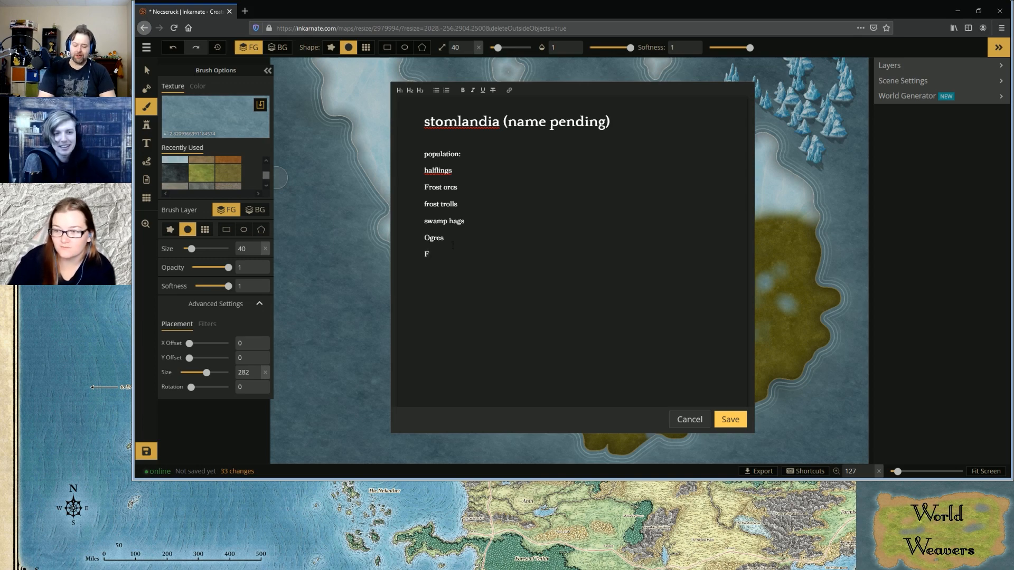
text(urbolg)
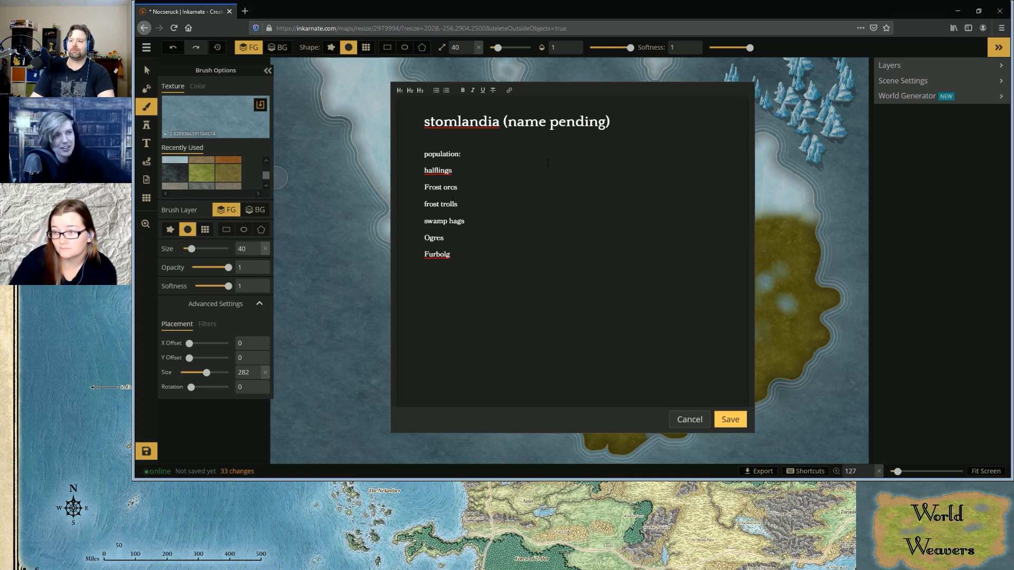
Change the heading above the list to "settled populations:" and save the map details
click(465, 258)
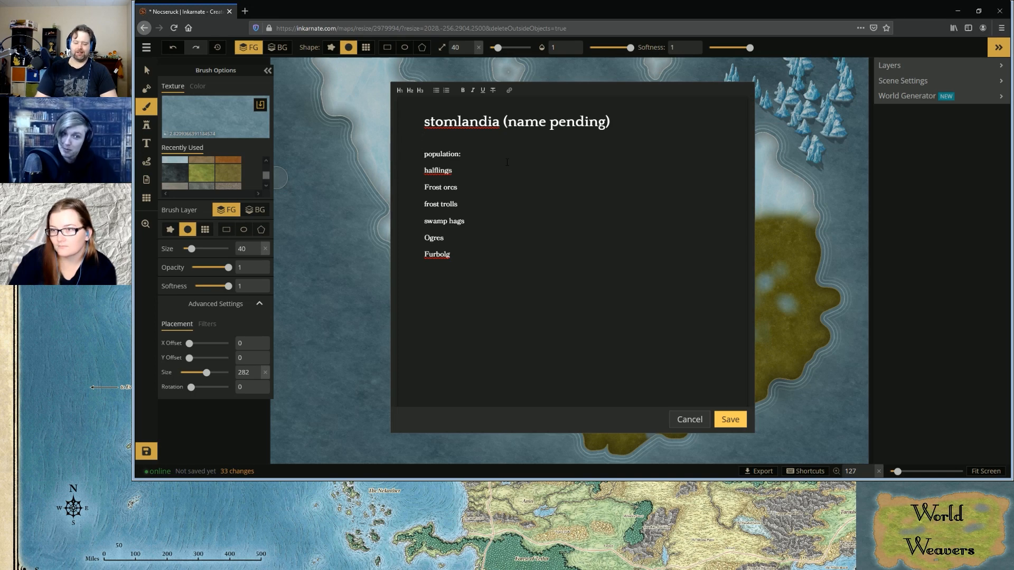
text(se)
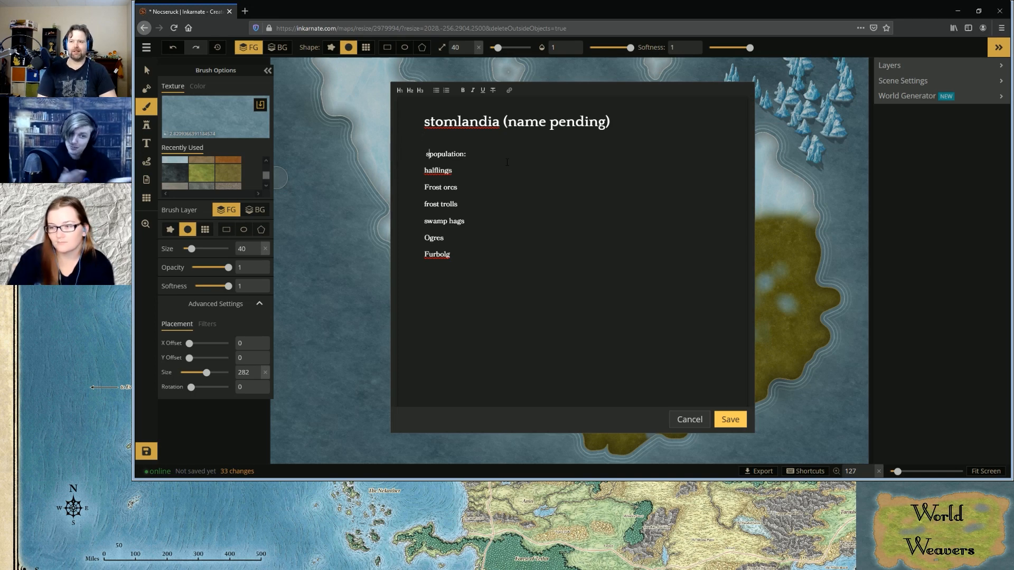
text(ttled population)
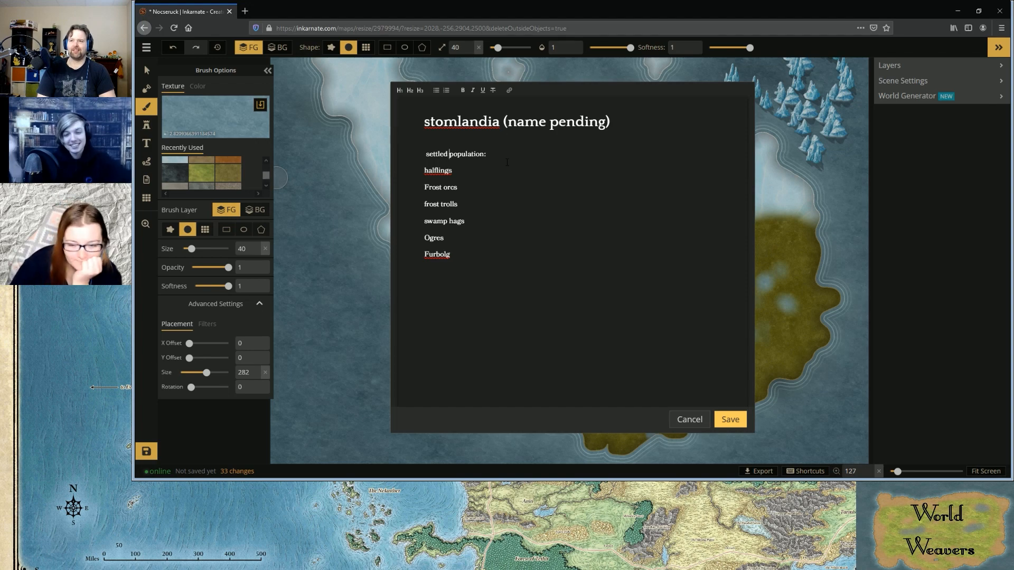
text(s)
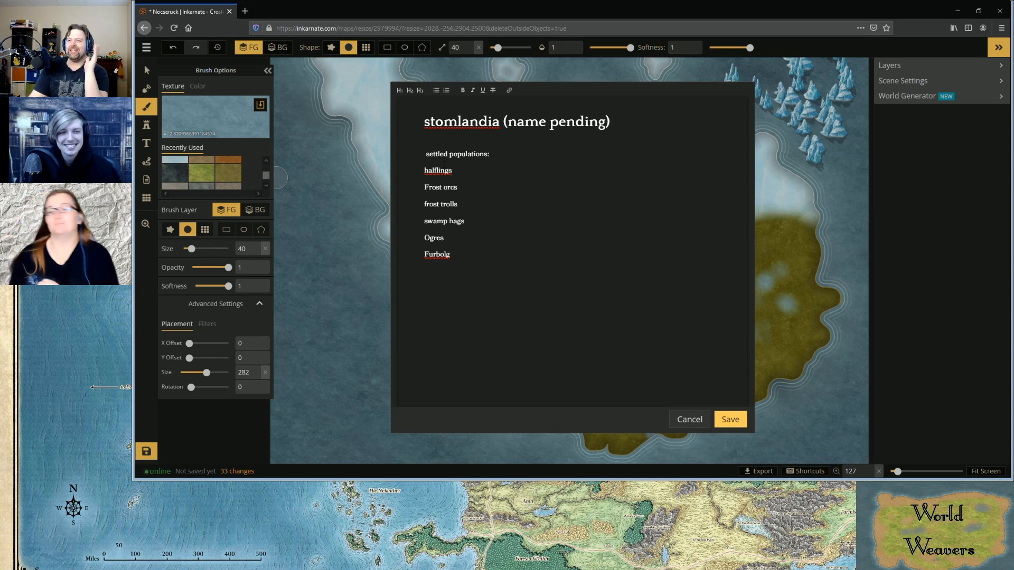
click(730, 419)
Reduce the brush size to 14 and paint water texture along the western edge of the lake below the ice
scroll(707, 402, up, 3)
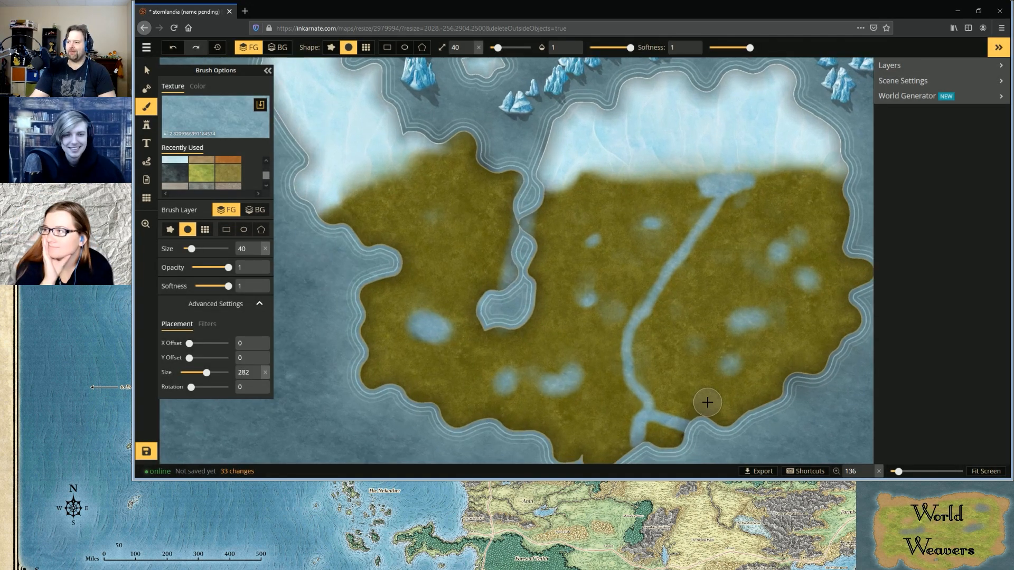
scroll(707, 403, up, 1)
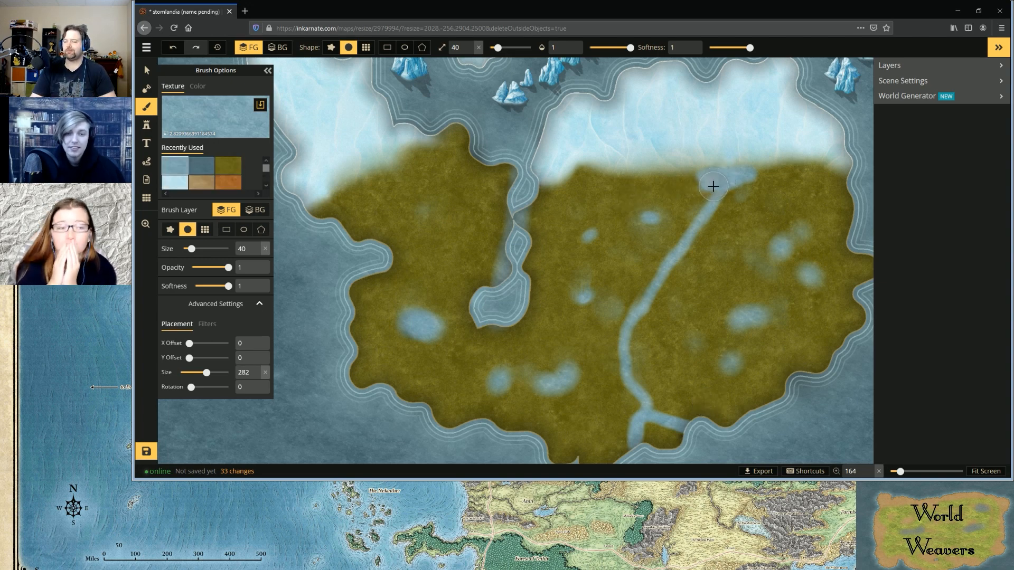
scroll(713, 186, up, 5)
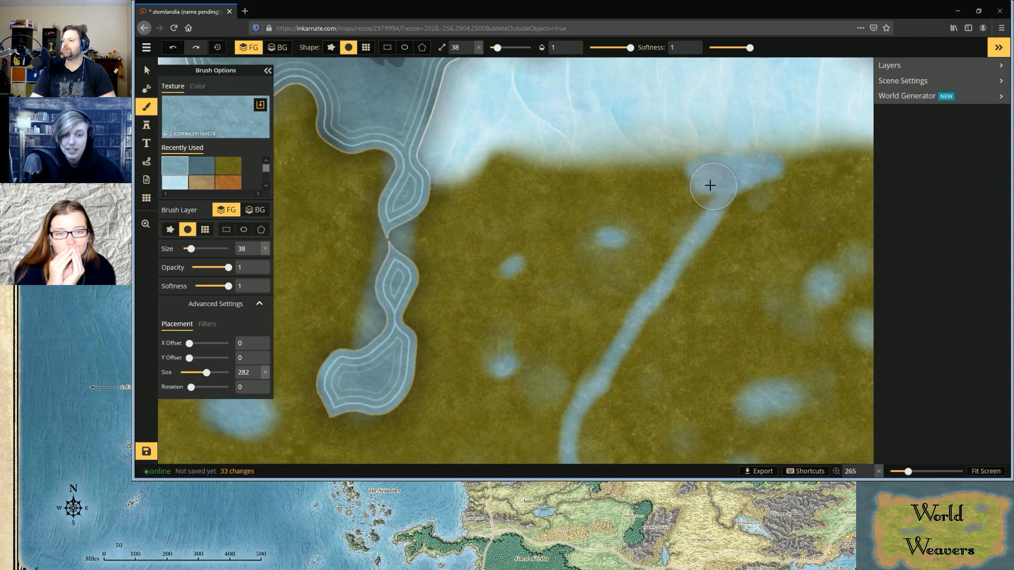
scroll(710, 186, down, 12)
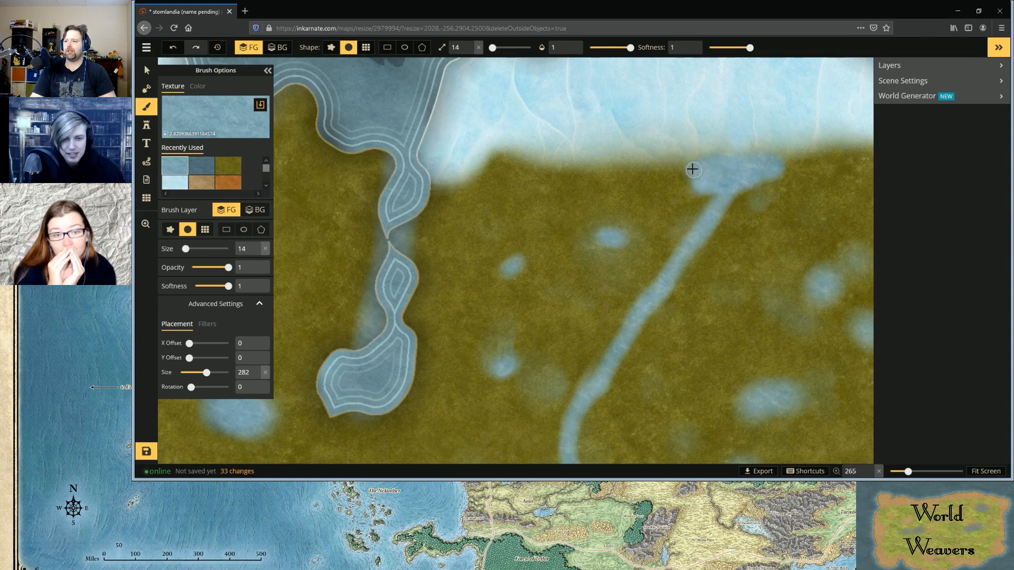
mouse_move(690, 164)
mouse_down()
mouse_move(706, 187)
mouse_move(730, 189)
mouse_up()
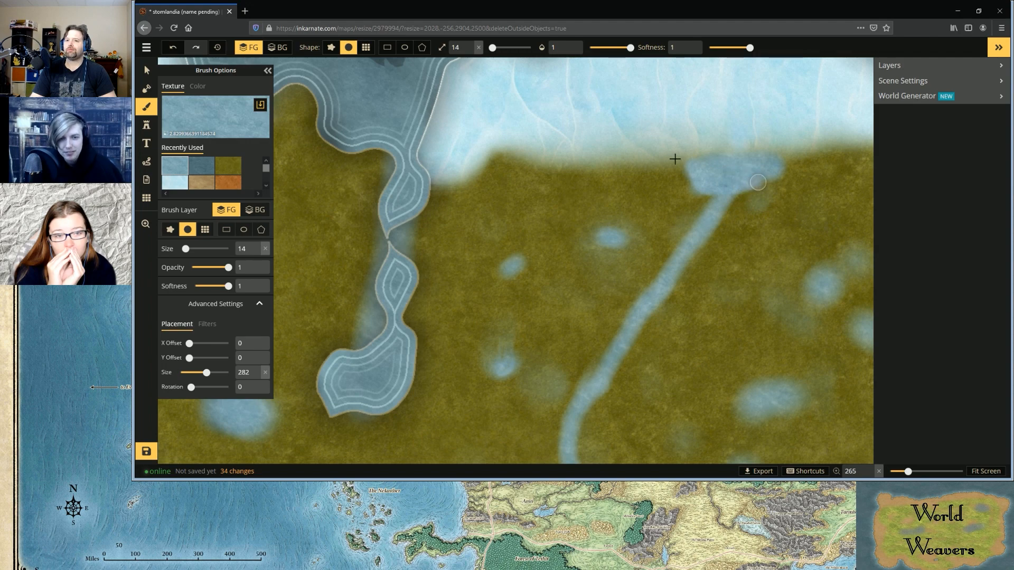
Switch to the rough brush shape and repaint the lake below the ice and its river with irregular edges
click(169, 233)
mouse_move(759, 165)
mouse_down()
mouse_move(771, 161)
mouse_move(774, 174)
mouse_move(711, 190)
mouse_move(686, 165)
mouse_move(729, 195)
mouse_up()
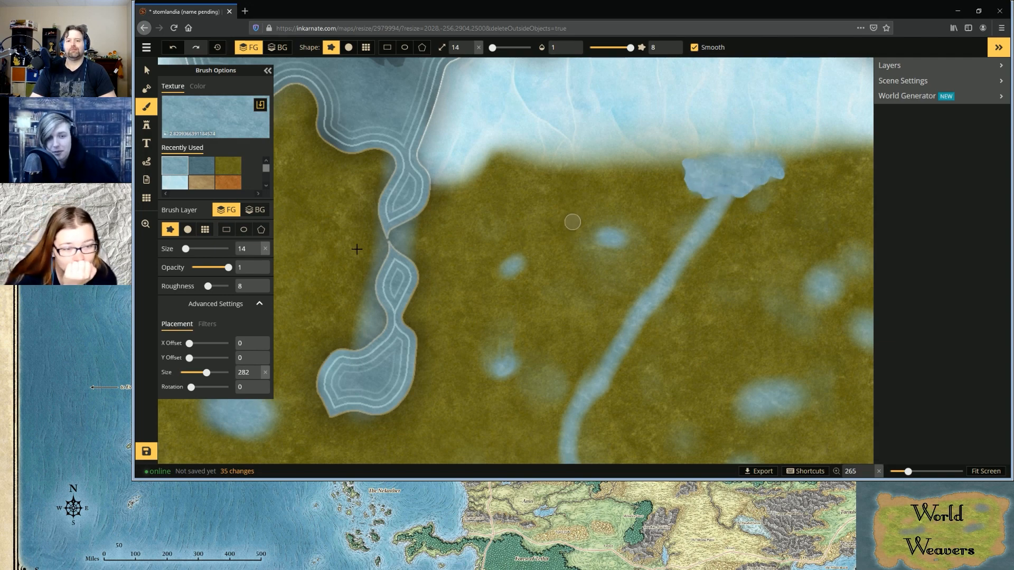
scroll(596, 210, down, 3)
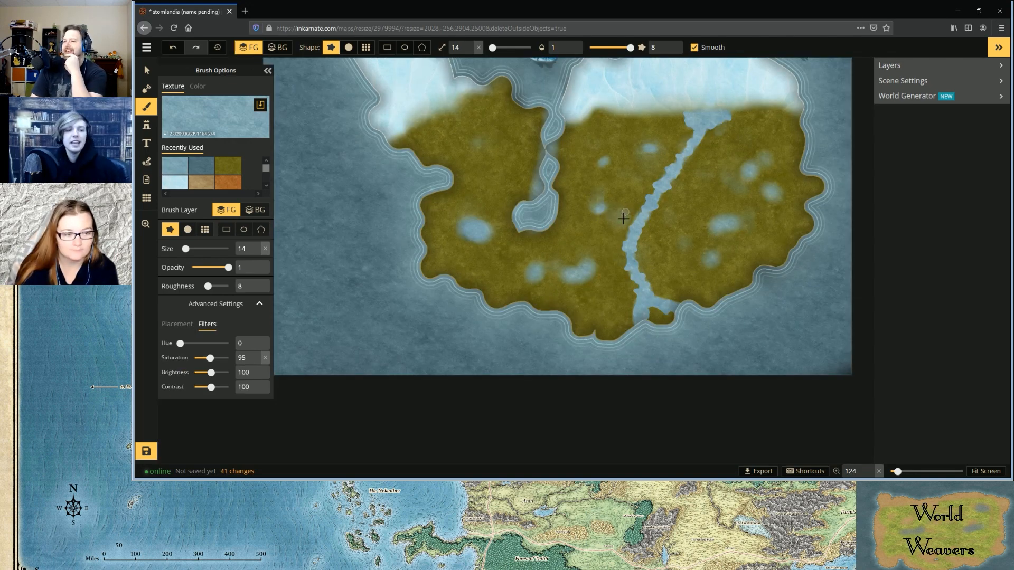
Open the stamp catalog and choose the ten-variation set of broad, vine-hung trees for placement
click(147, 124)
click(911, 132)
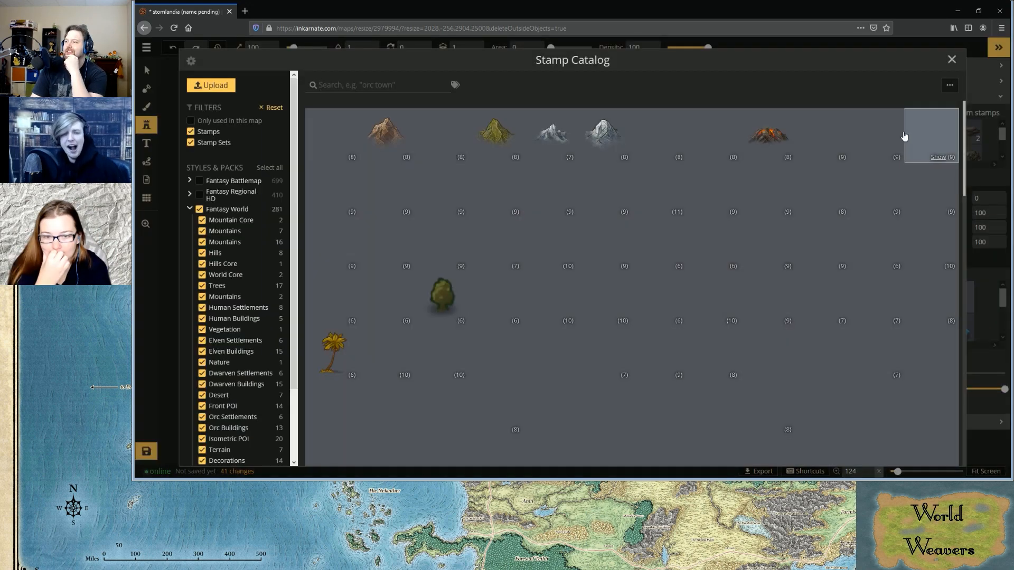
click(901, 136)
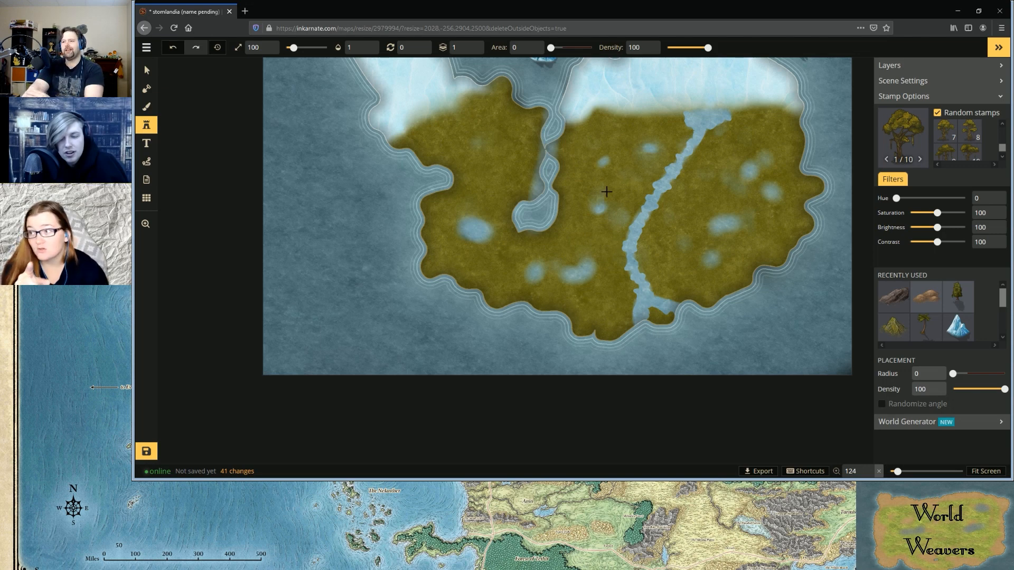
Set the hue filter of the selected tree stamps to 360
scroll(618, 180, up, 3)
scroll(618, 177, up, 10)
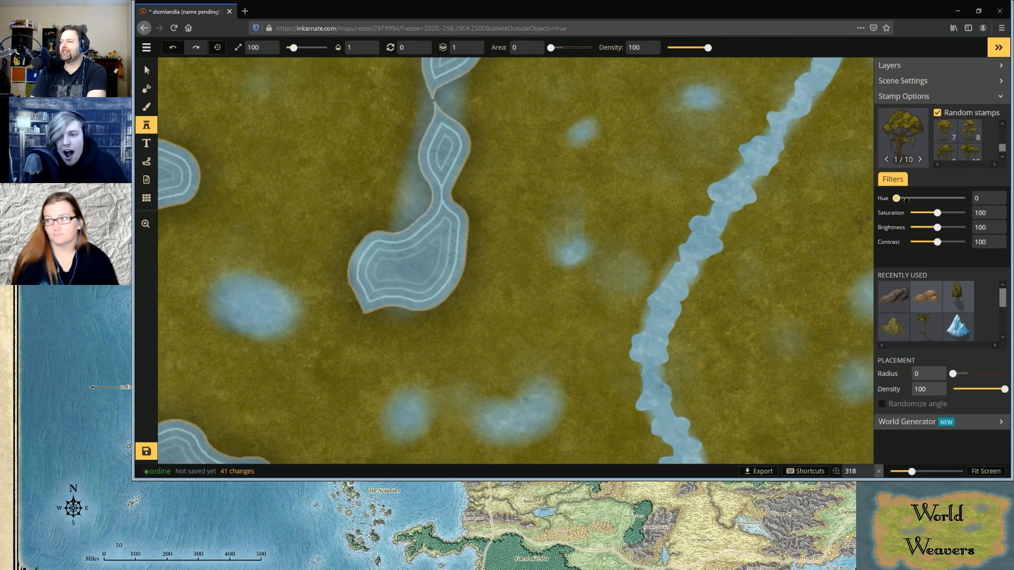
drag(898, 199, 966, 201)
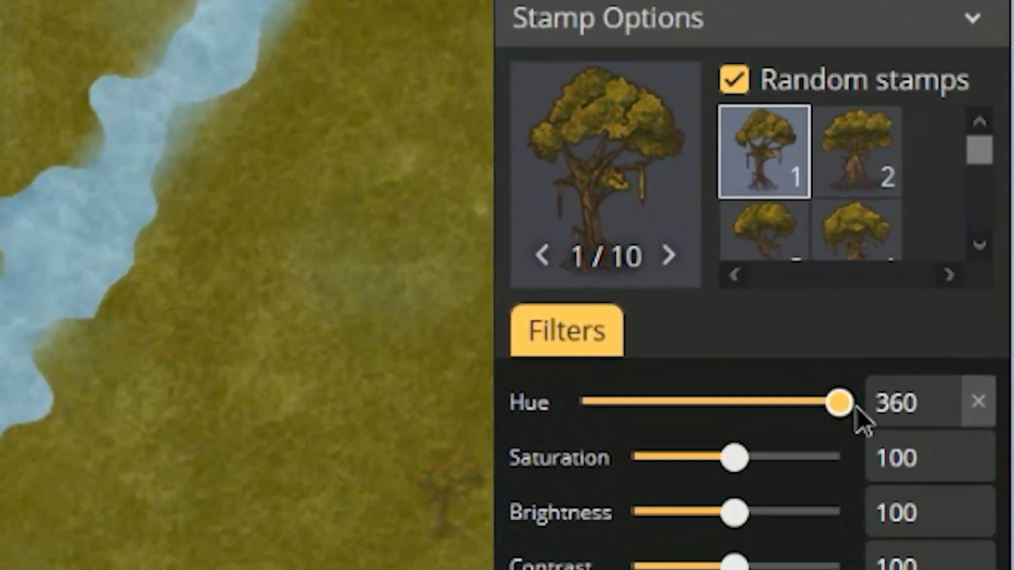
Set the hue filter of the tree stamps to 217 for purple foliage
drag(840, 405, 718, 409)
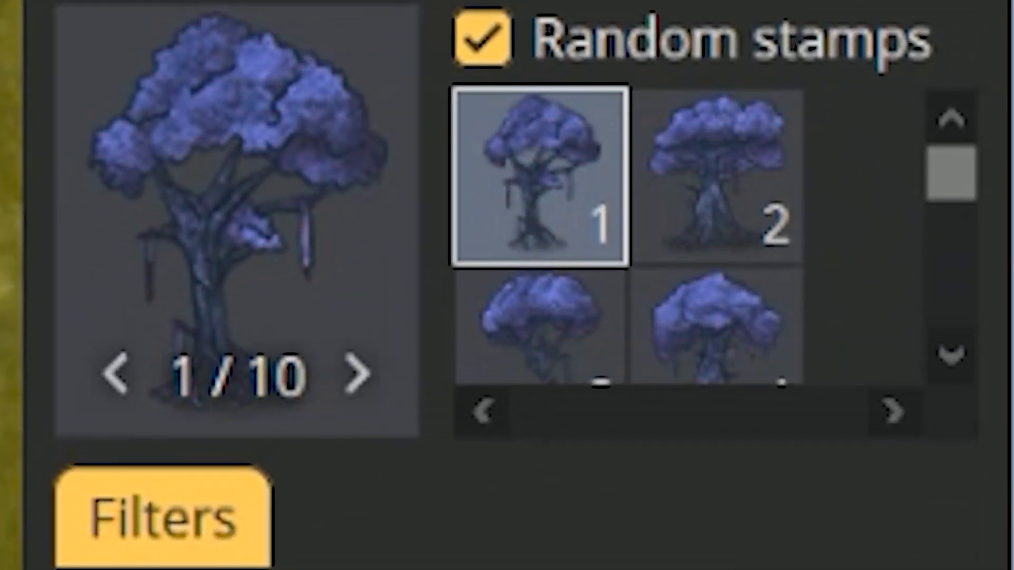
mouse_move(922, 207)
mouse_down()
mouse_move(892, 208)
mouse_move(939, 208)
mouse_up()
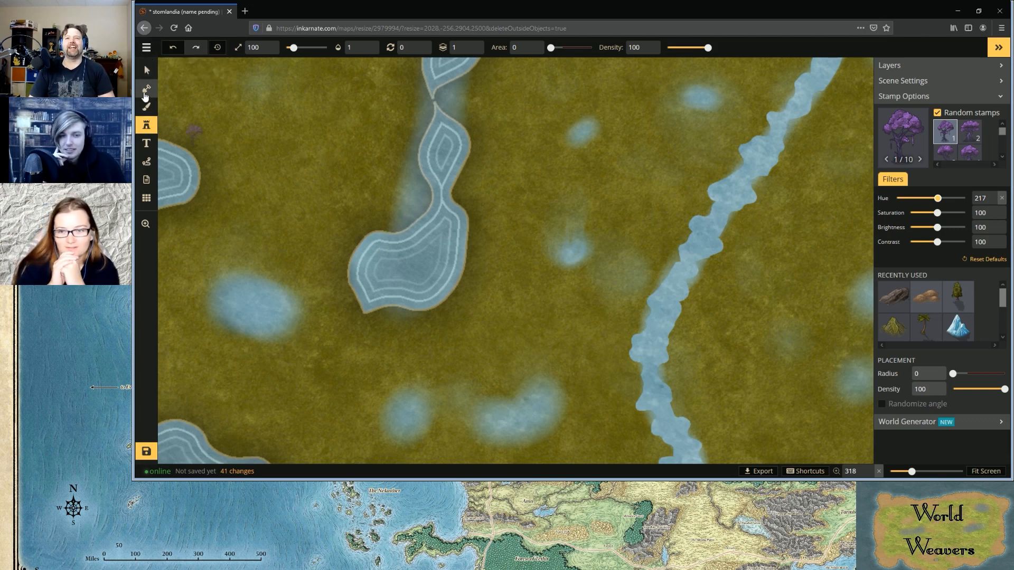
Open the map details and add the note "purple toxic stuff in water throughout" beneath the settled populations
click(147, 47)
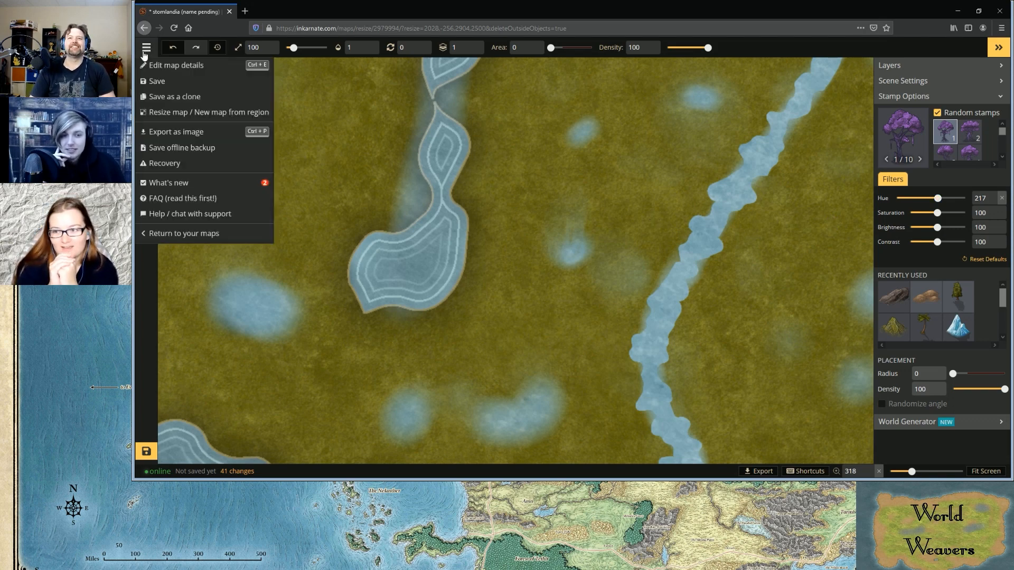
click(176, 64)
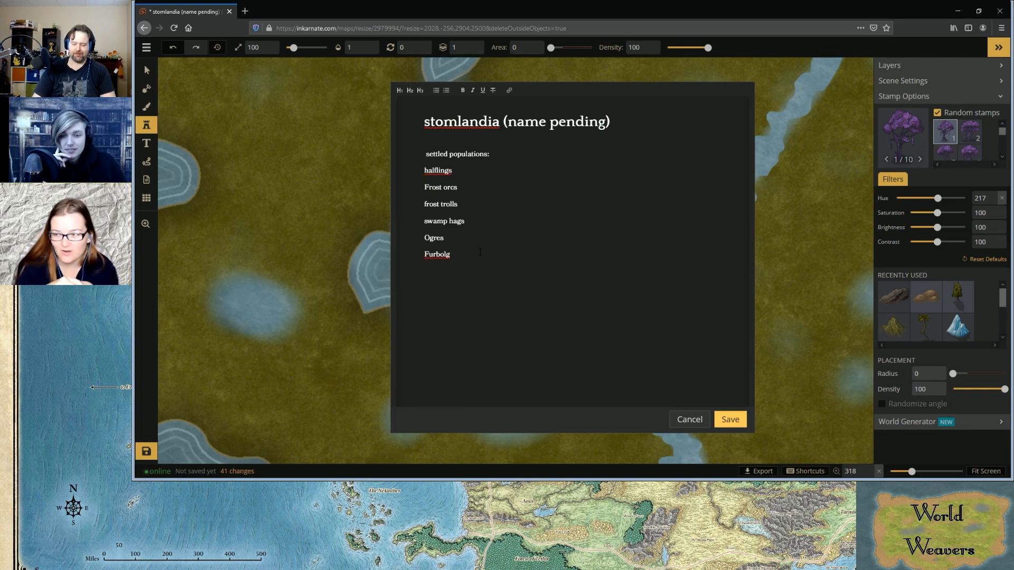
key(Return)
key(Return)
text(purple to)
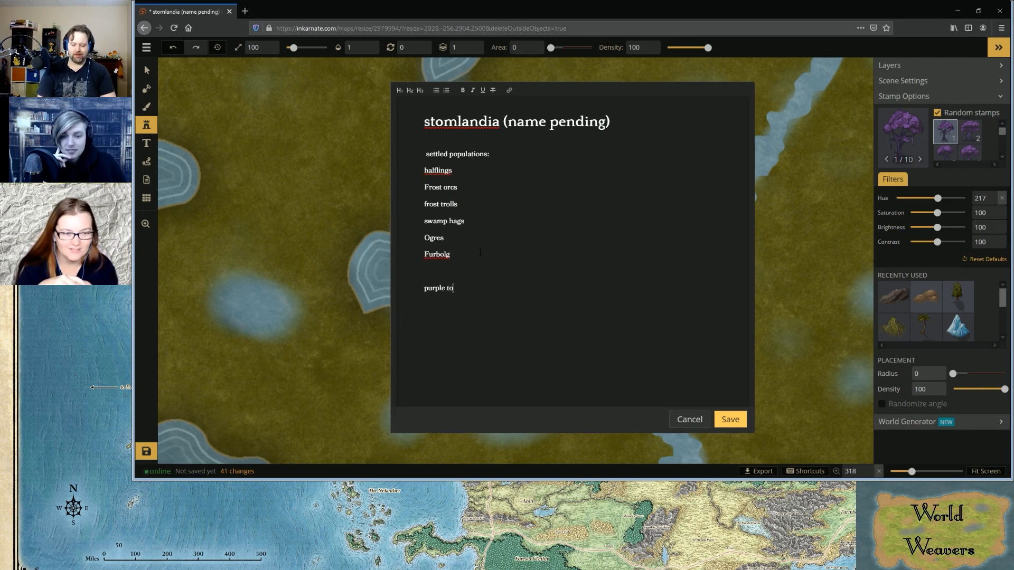
text(xic s)
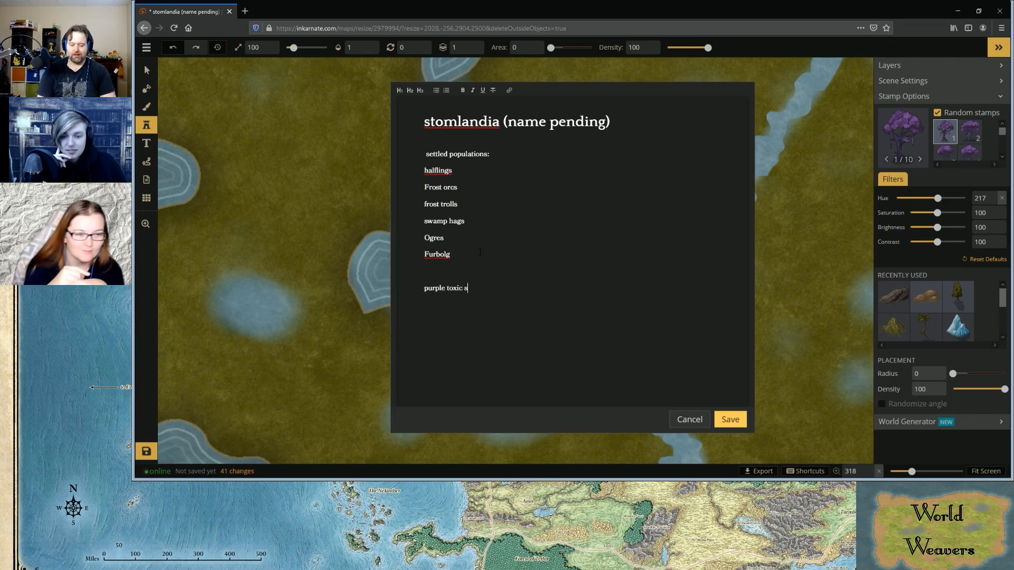
text(tuff in)
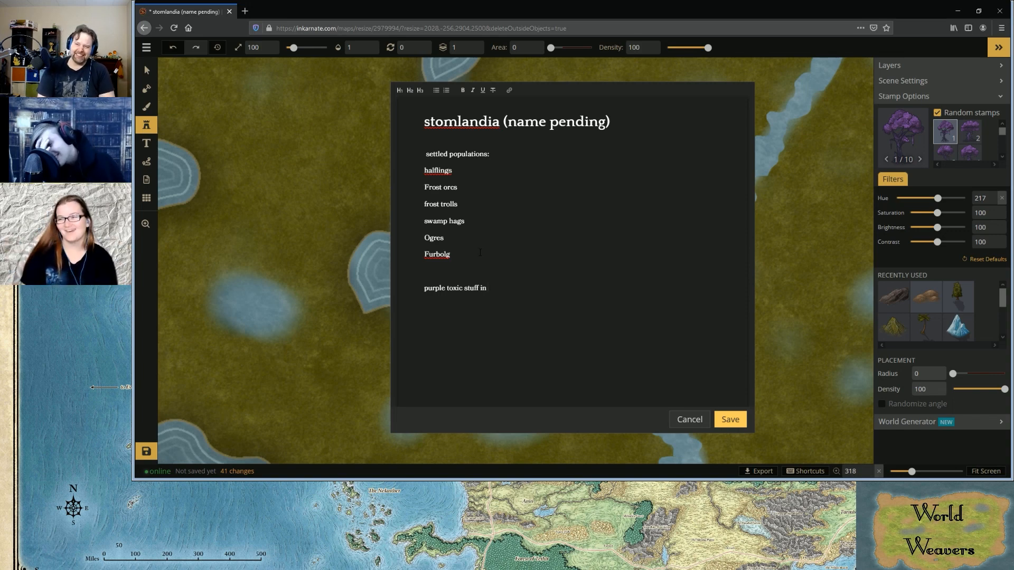
text(water throughout c)
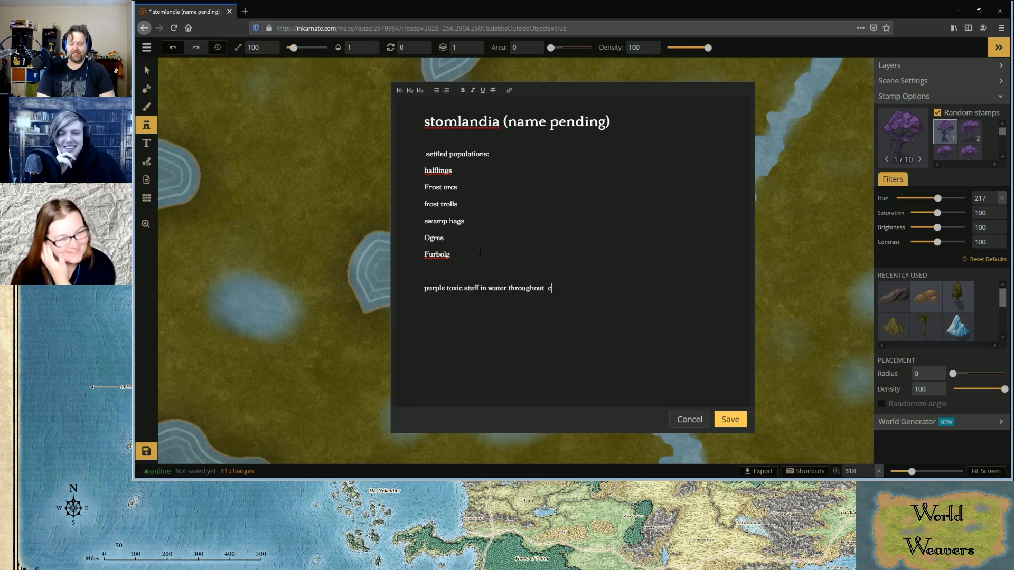
Complete the toxic water note with "causes purple flora and fawna" and save the map details
text(auses pur)
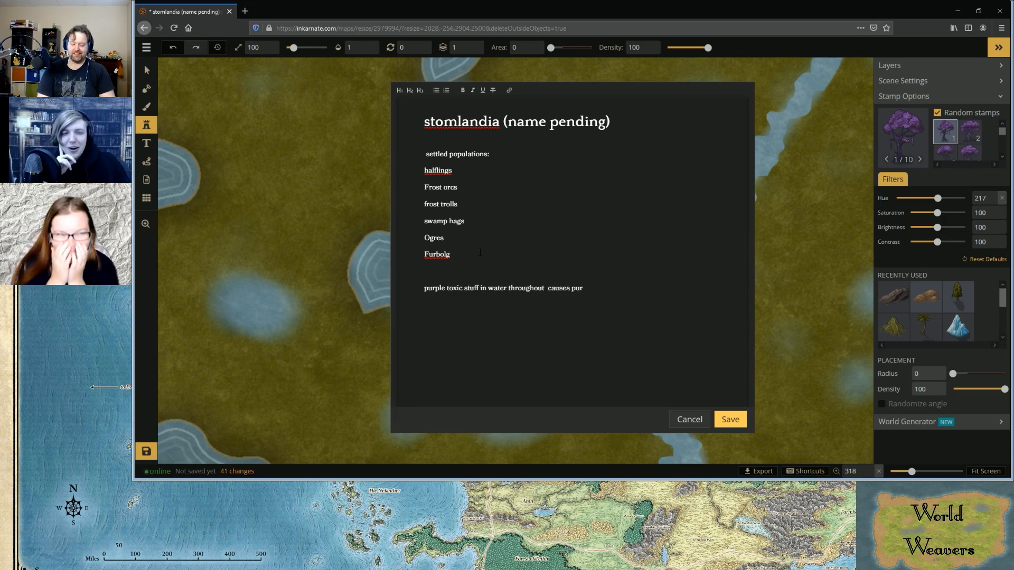
text(ple flora nd p)
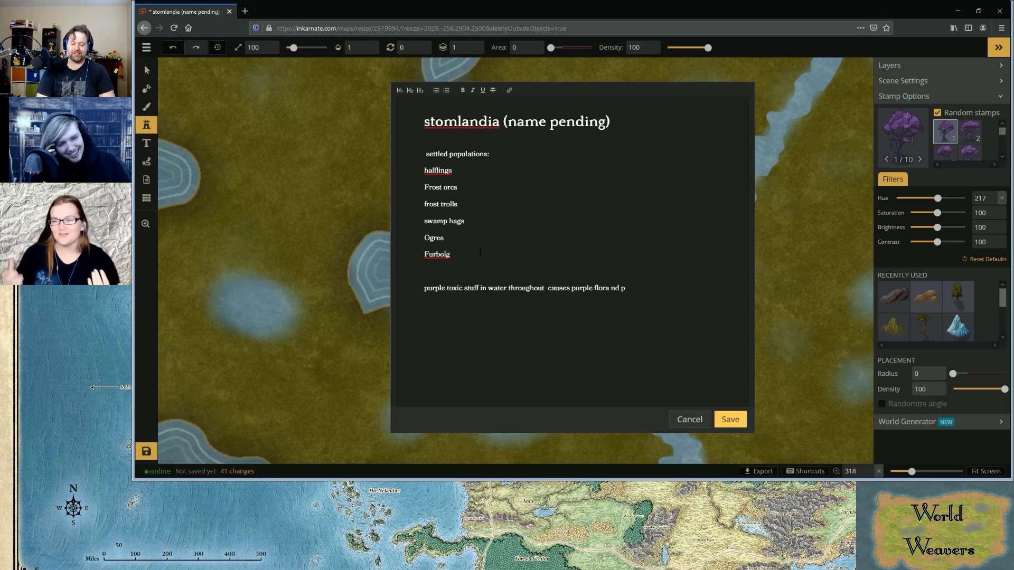
text(awna)
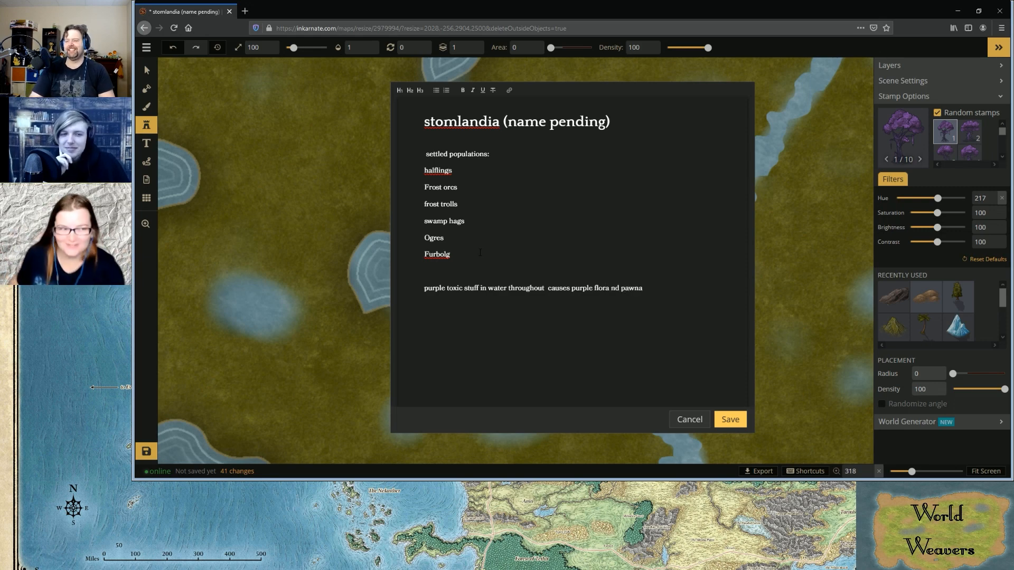
key(BackSpace)
key(BackSpace)
key(BackSpace)
key(BackSpace)
key(BackSpace)
key(BackSpace)
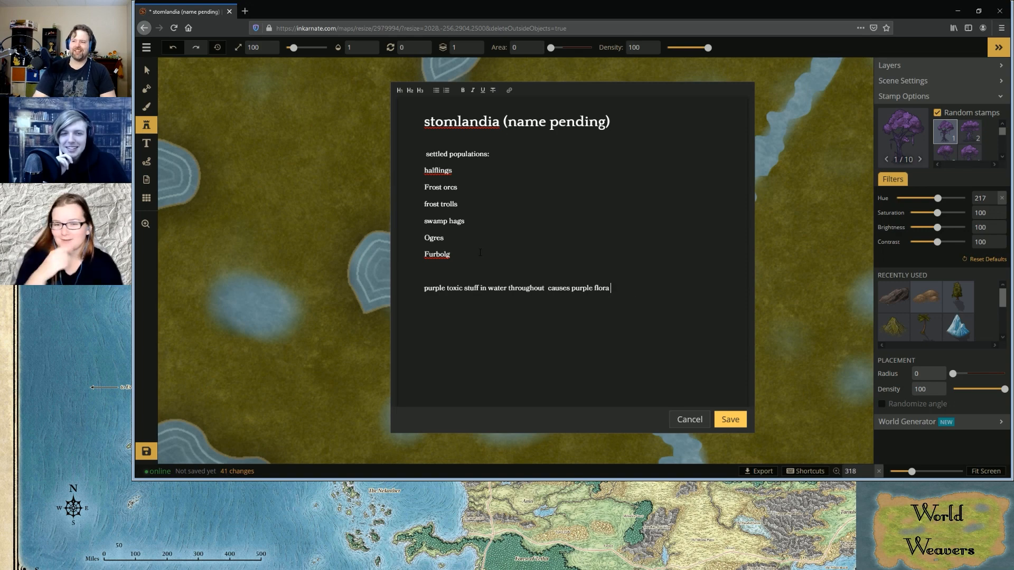
text(and f)
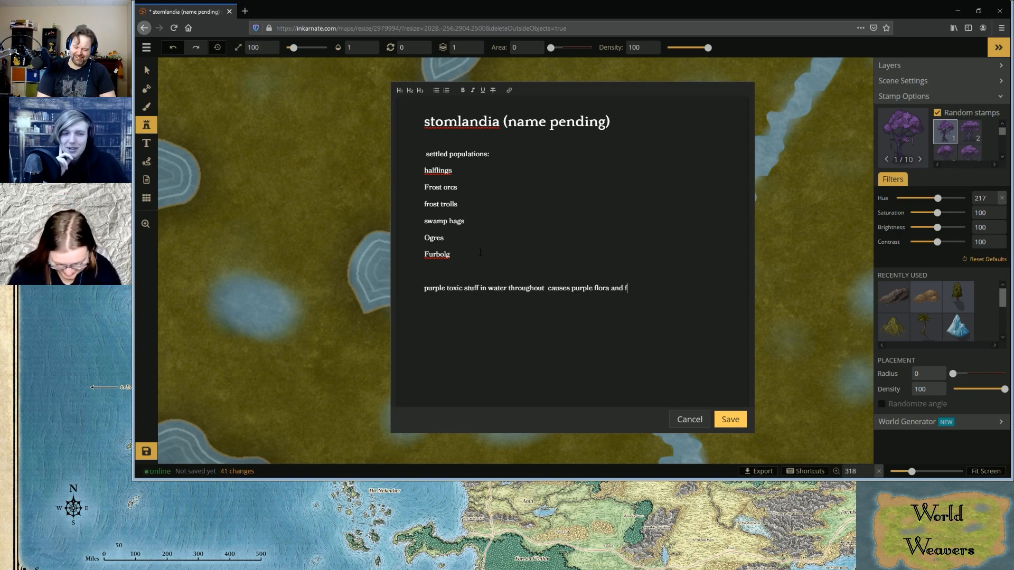
text(awna)
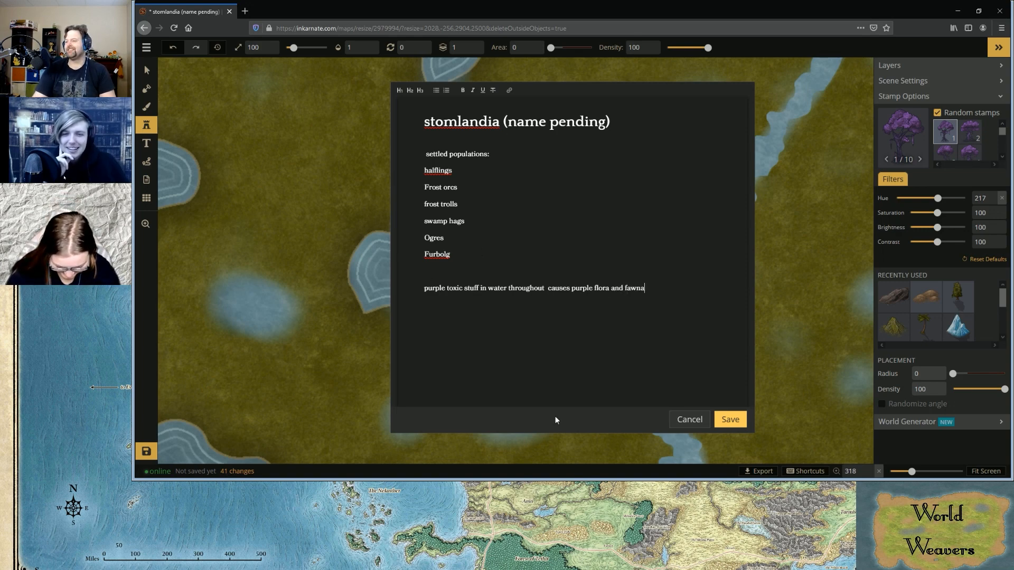
click(729, 420)
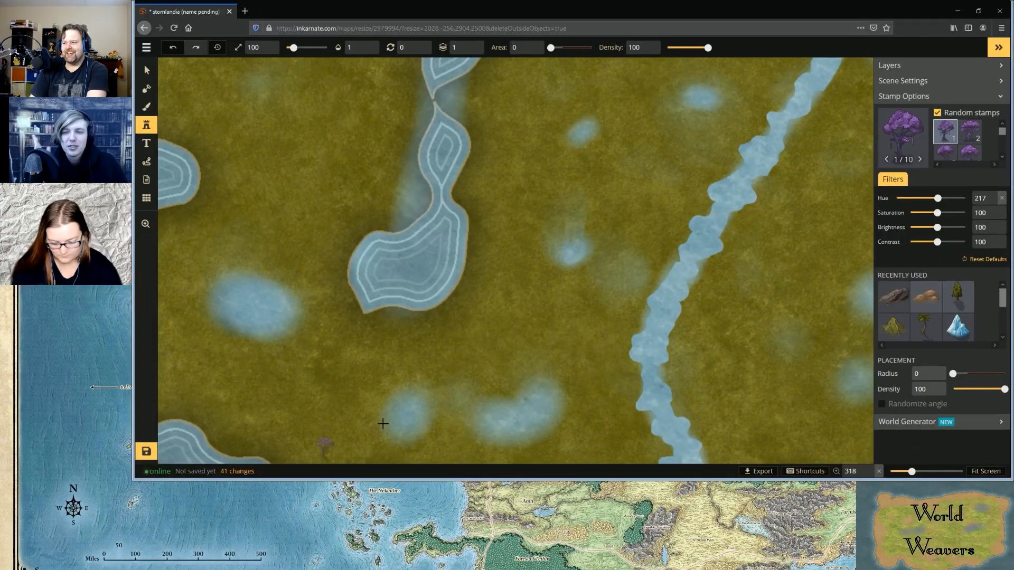
Stamp purple trees along the southern and southeastern shore of the small inland lake, using a stamp size of 148
scroll(709, 261, down, 4)
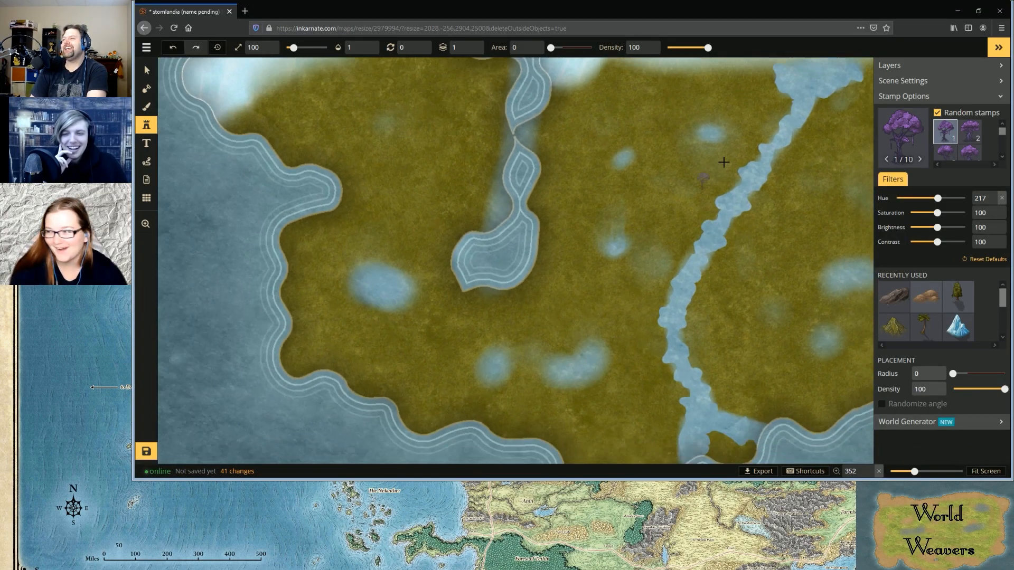
scroll(771, 146, down, 4)
scroll(867, 212, up, 2)
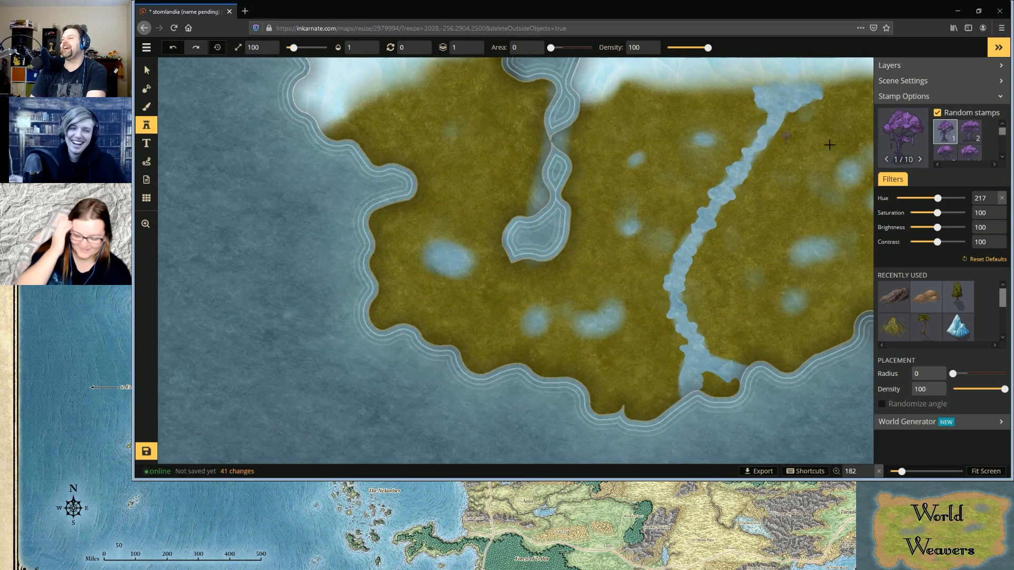
scroll(867, 212, up, 2)
scroll(663, 156, up, 2)
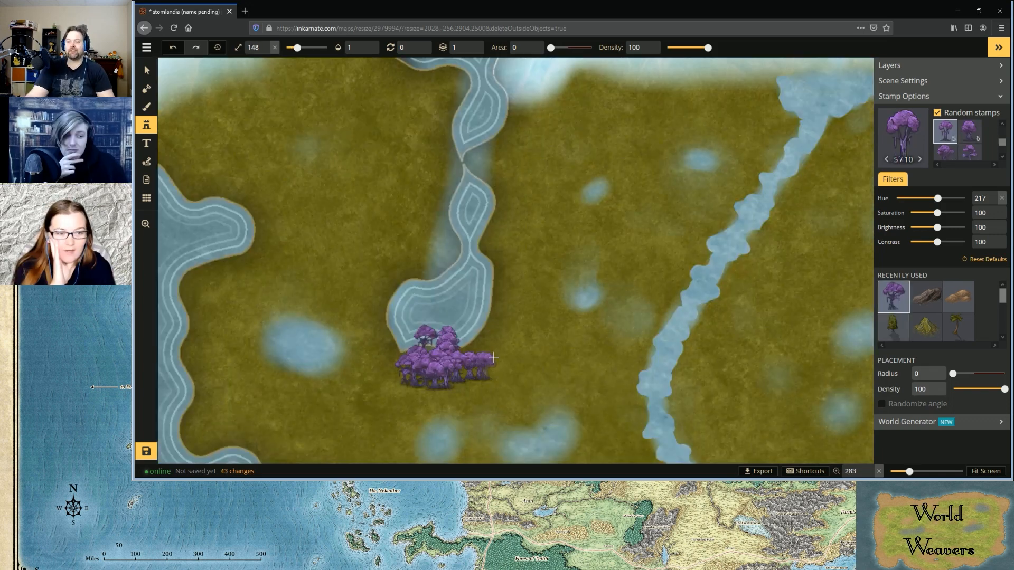
click(490, 354)
mouse_move(471, 344)
mouse_down()
mouse_move(501, 318)
mouse_move(519, 322)
mouse_move(499, 285)
mouse_up()
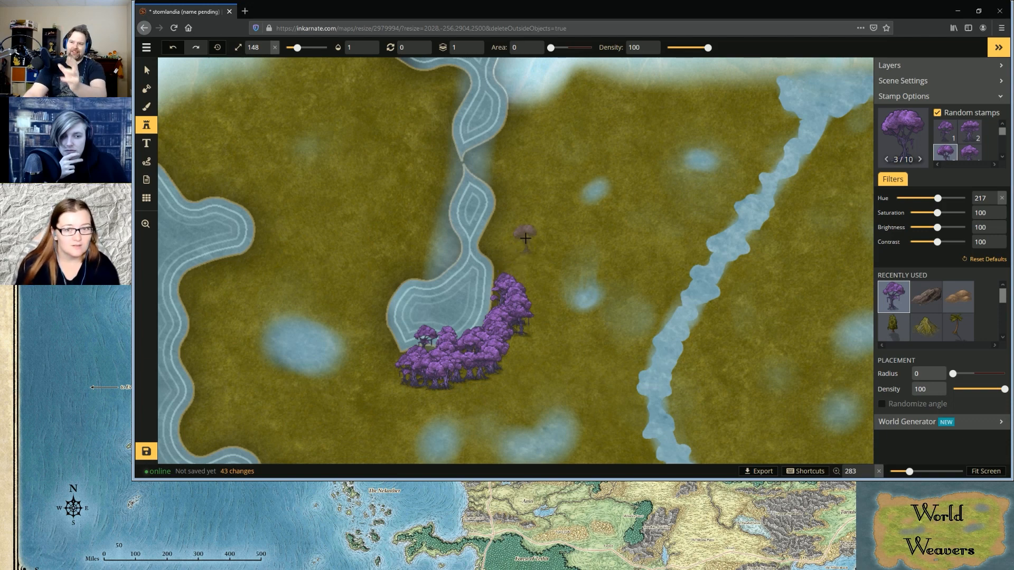
Extend the purple trees around the rest of the lake and surround them with a ring of blue trees at hue 143
mouse_move(502, 259)
mouse_down()
mouse_move(490, 234)
mouse_move(507, 204)
mouse_move(518, 237)
mouse_move(508, 227)
mouse_move(517, 195)
mouse_move(482, 154)
mouse_move(517, 185)
mouse_move(529, 299)
mouse_move(520, 353)
mouse_move(506, 371)
mouse_move(454, 382)
mouse_up()
mouse_move(401, 367)
mouse_down()
mouse_move(376, 338)
mouse_move(367, 300)
mouse_move(412, 252)
mouse_move(452, 239)
mouse_move(421, 264)
mouse_move(416, 252)
mouse_move(442, 240)
mouse_move(429, 206)
mouse_move(451, 158)
mouse_move(443, 158)
mouse_move(419, 239)
mouse_move(407, 242)
mouse_move(418, 219)
mouse_move(373, 265)
mouse_move(366, 307)
mouse_move(405, 358)
mouse_move(485, 368)
mouse_move(491, 353)
mouse_move(504, 354)
mouse_move(483, 369)
mouse_move(407, 375)
mouse_up()
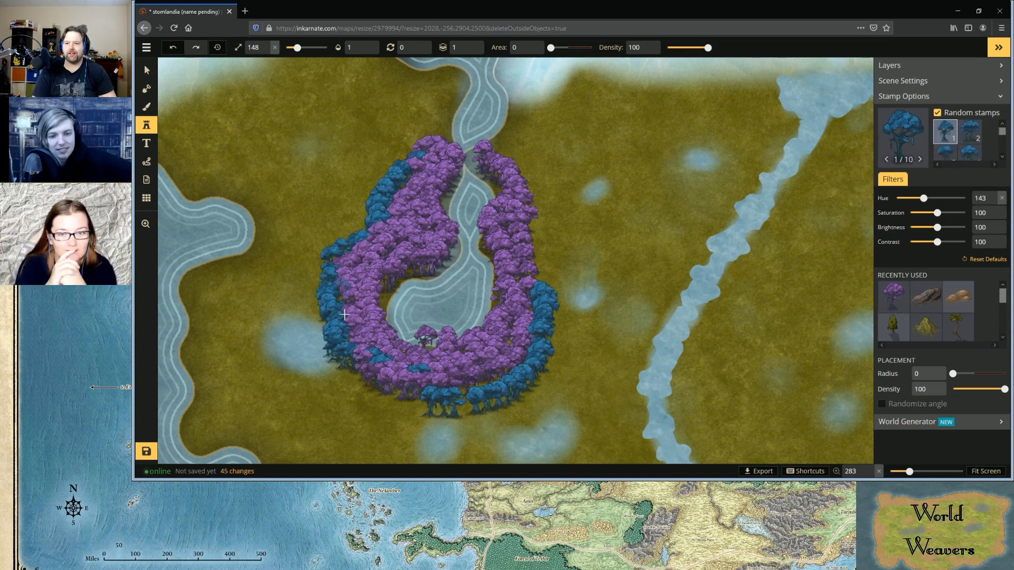
mouse_move(344, 315)
mouse_down()
mouse_move(353, 345)
mouse_move(399, 374)
mouse_move(410, 394)
mouse_move(383, 397)
mouse_move(352, 366)
mouse_move(396, 400)
mouse_move(448, 397)
mouse_move(535, 358)
mouse_move(551, 338)
mouse_move(549, 304)
mouse_move(522, 241)
mouse_move(526, 217)
mouse_move(543, 237)
mouse_move(546, 255)
mouse_move(529, 234)
mouse_move(526, 171)
mouse_move(493, 150)
mouse_move(528, 200)
mouse_move(565, 317)
mouse_up()
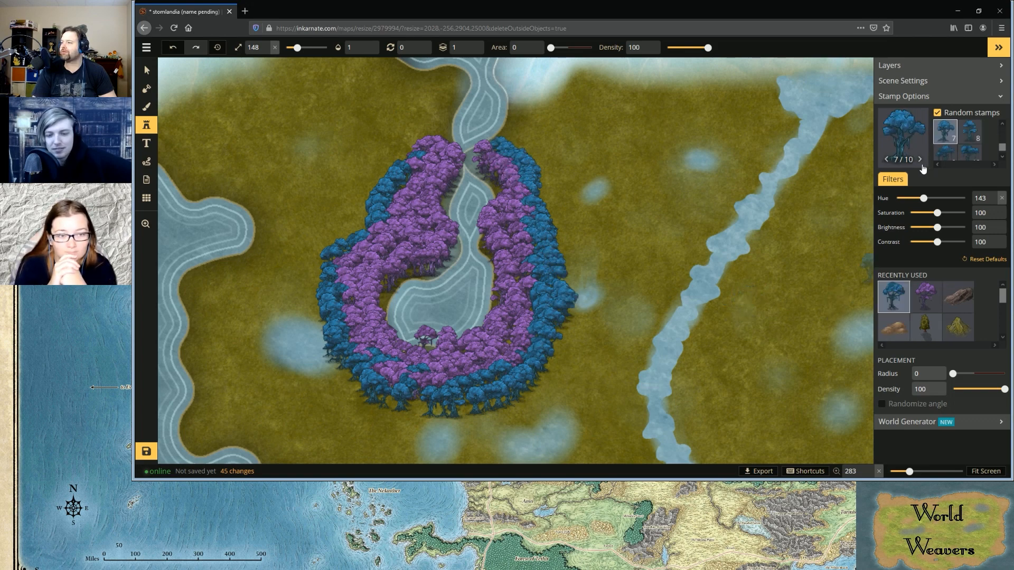
Set the tree hue to 76 and stamp an outer ring of green trees around the blue ones
drag(923, 197, 910, 197)
scroll(527, 344, down, 3)
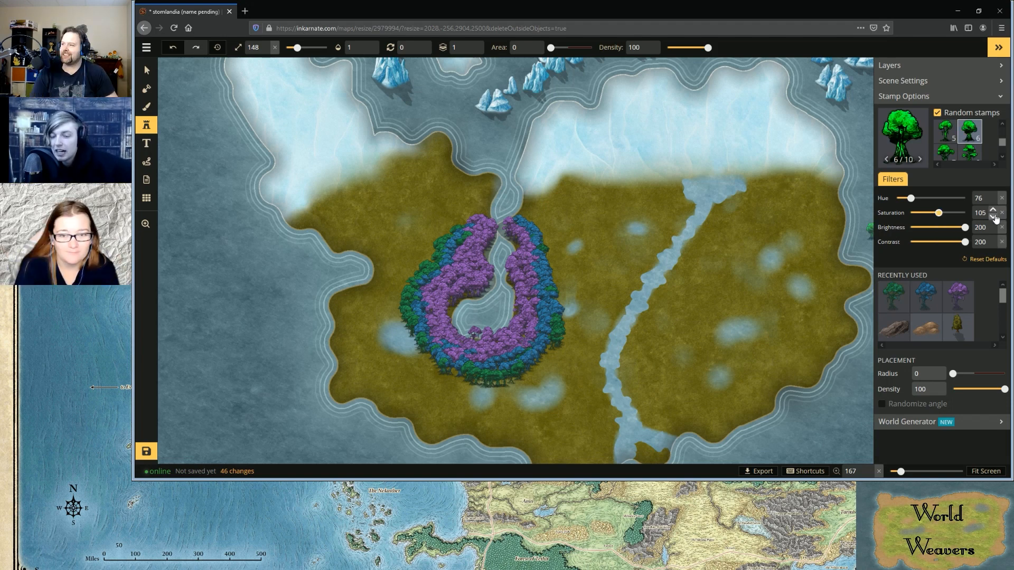
Set the saturation, brightness and contrast filters of the green tree stamps back to 100
click(993, 217)
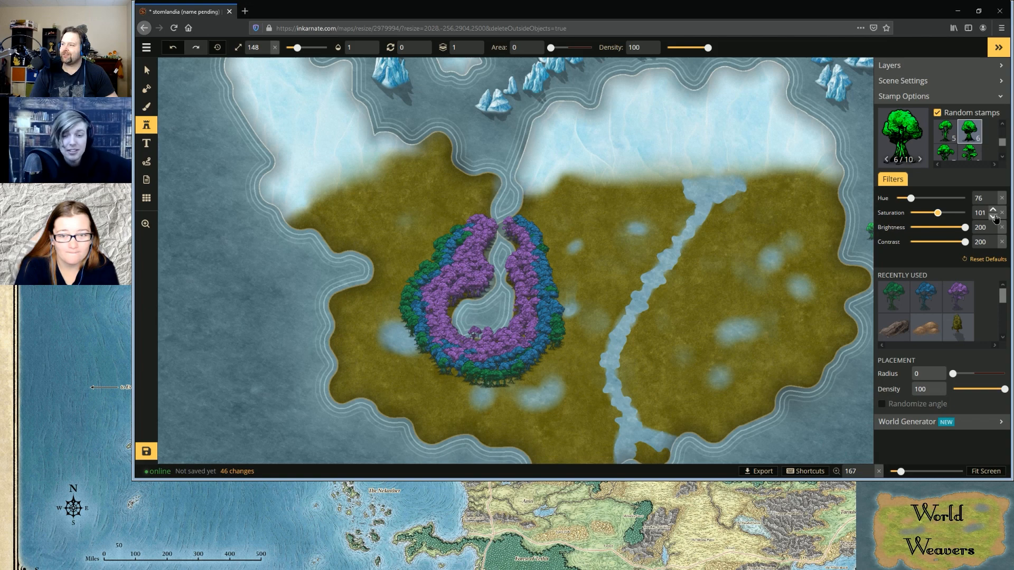
click(993, 217)
click(993, 210)
click(994, 210)
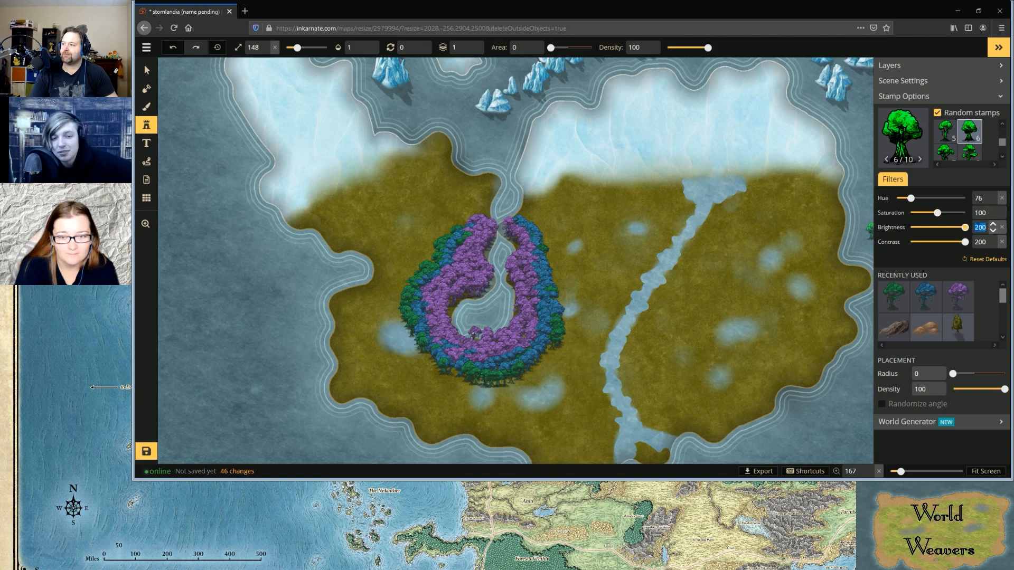
click(981, 228)
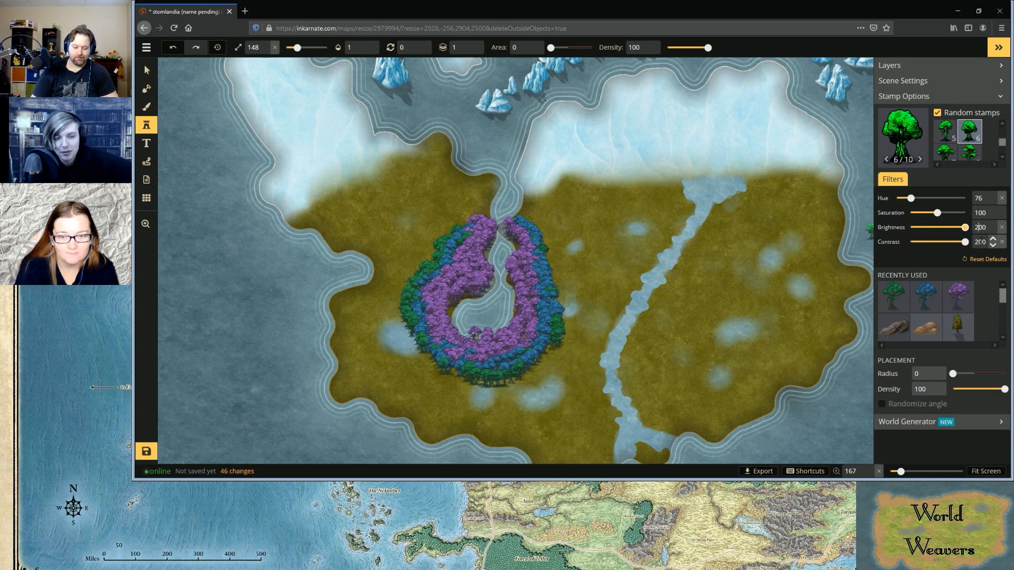
key(BackSpace)
text(1)
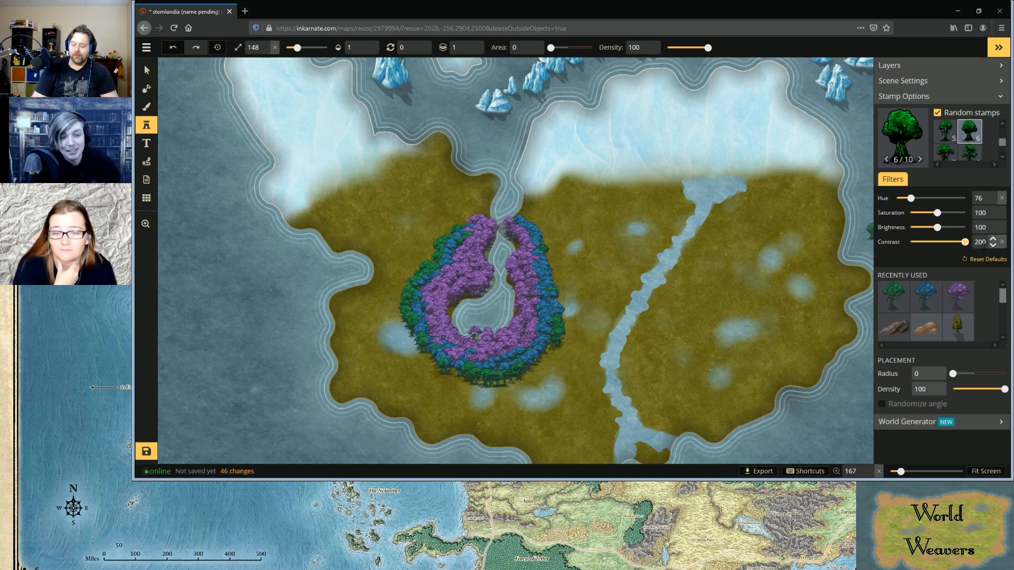
click(981, 242)
key(BackSpace)
text(1)
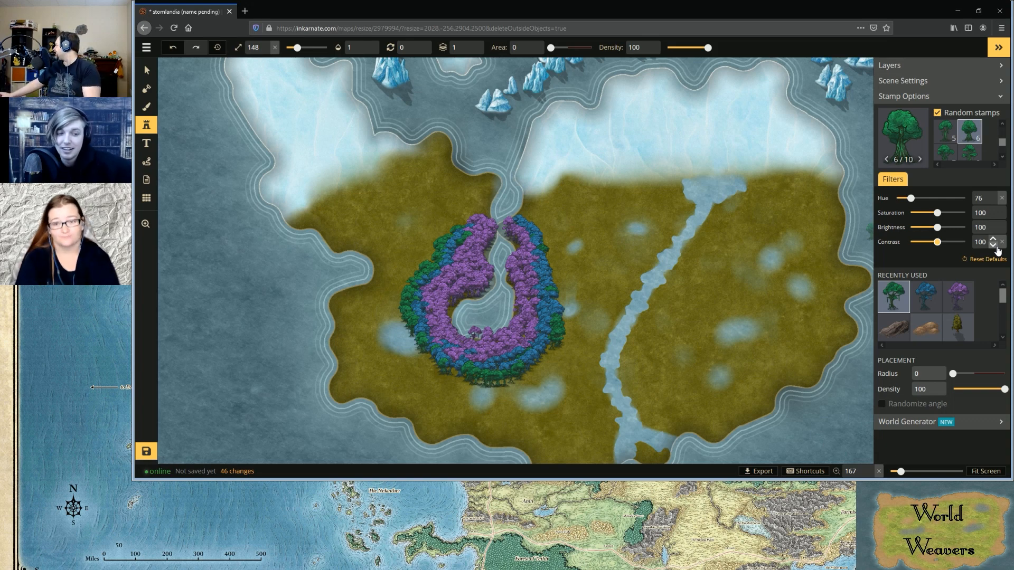
Open the stamp catalog and include the Fantasy Regional HD and Fantasy Battlemap packs
click(902, 135)
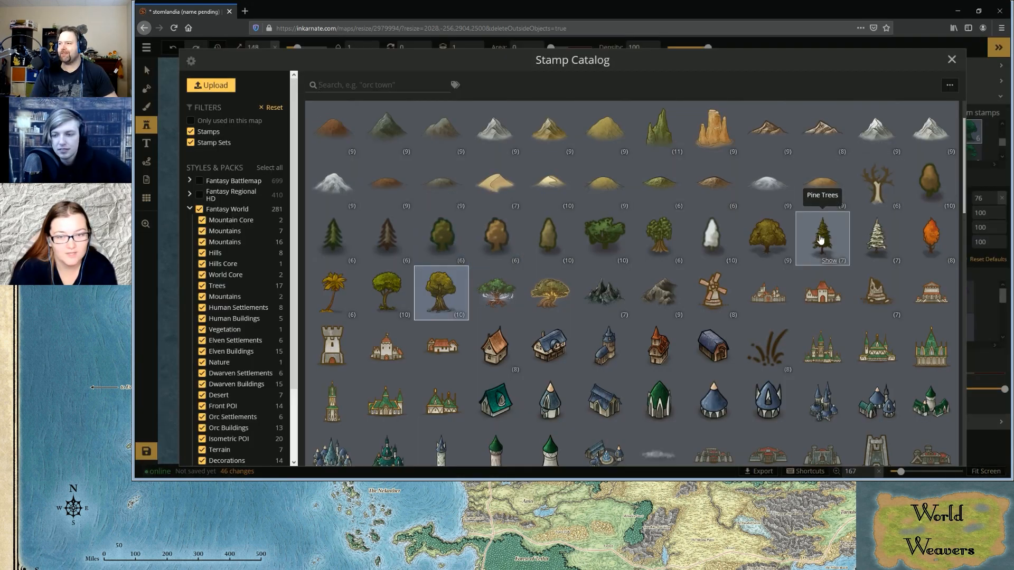
scroll(834, 228, down, 15)
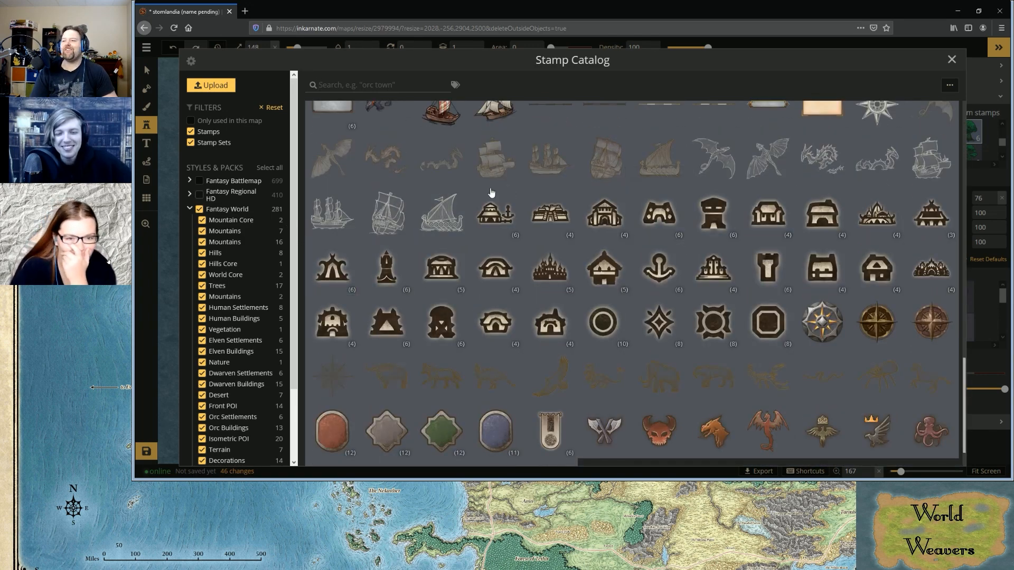
scroll(766, 211, down, 1)
click(199, 195)
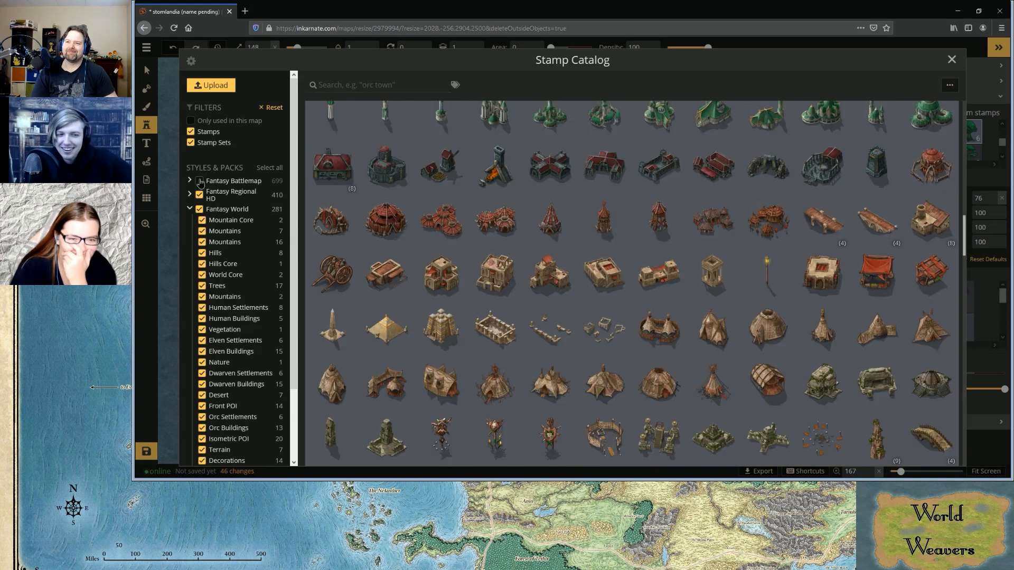
click(200, 182)
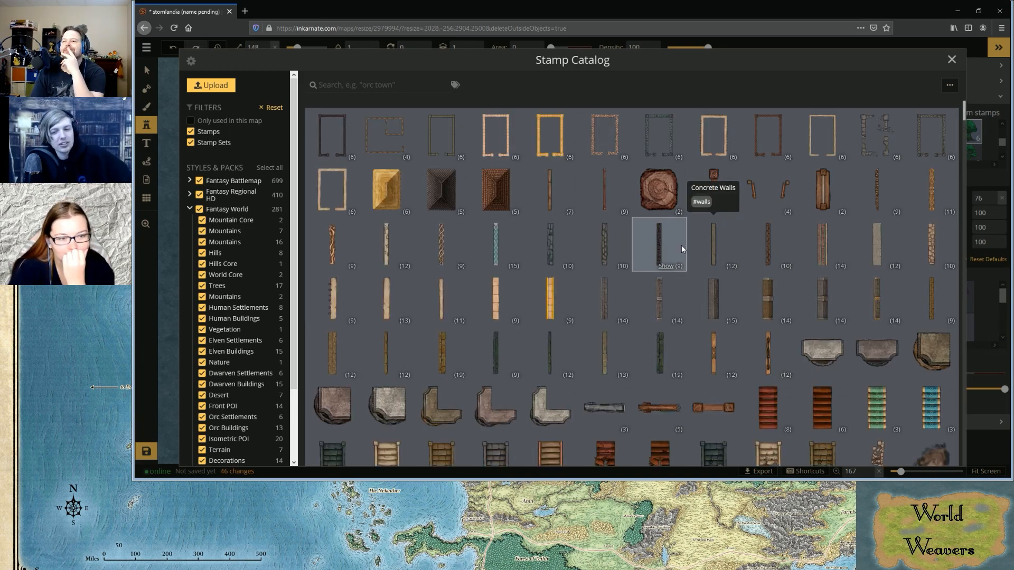
Browse the expanded stamp catalog and choose the large, bare, gnarled tree for placement
scroll(682, 246, down, 5)
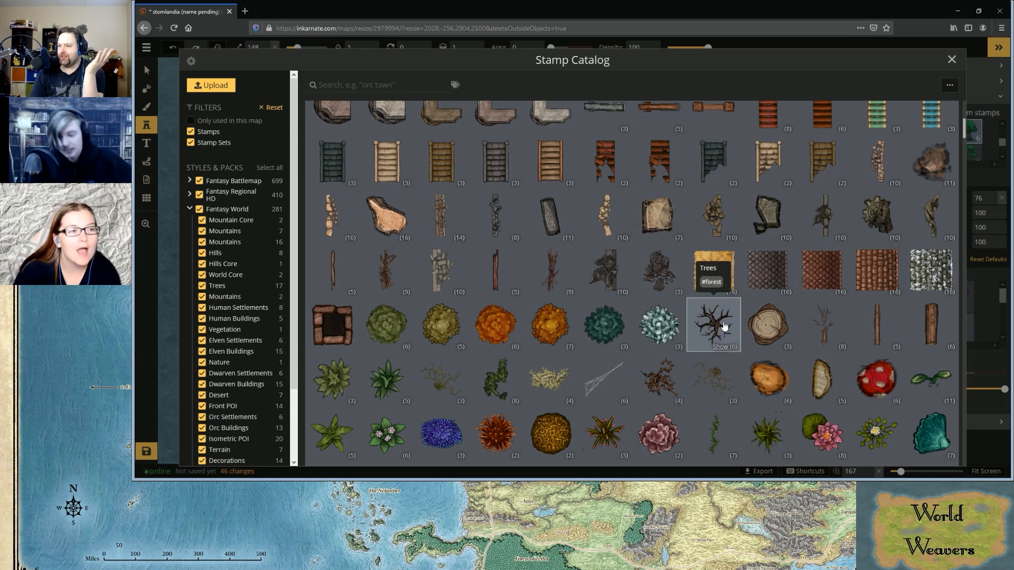
scroll(724, 326, down, 2)
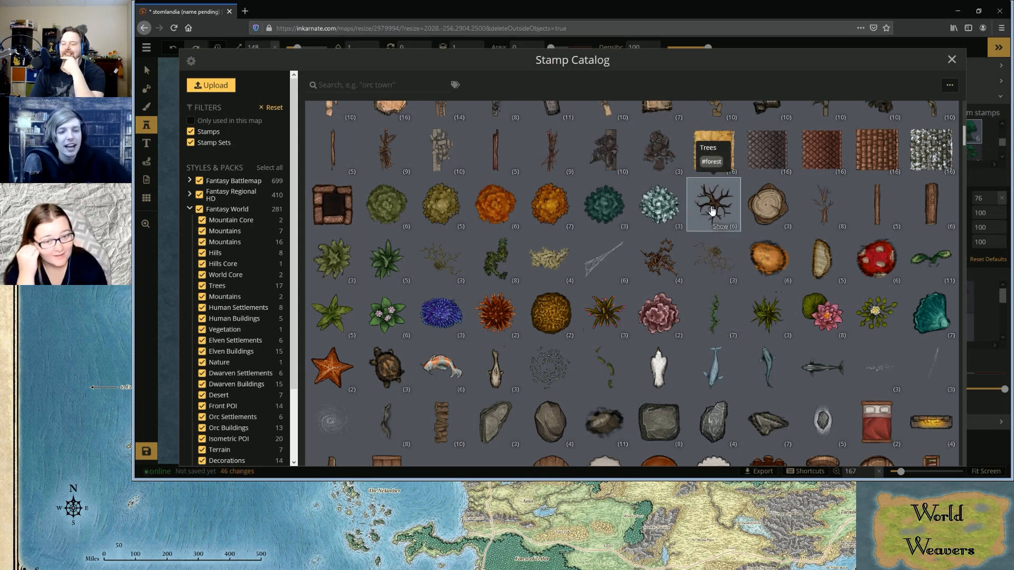
scroll(711, 211, down, 8)
scroll(711, 206, down, 5)
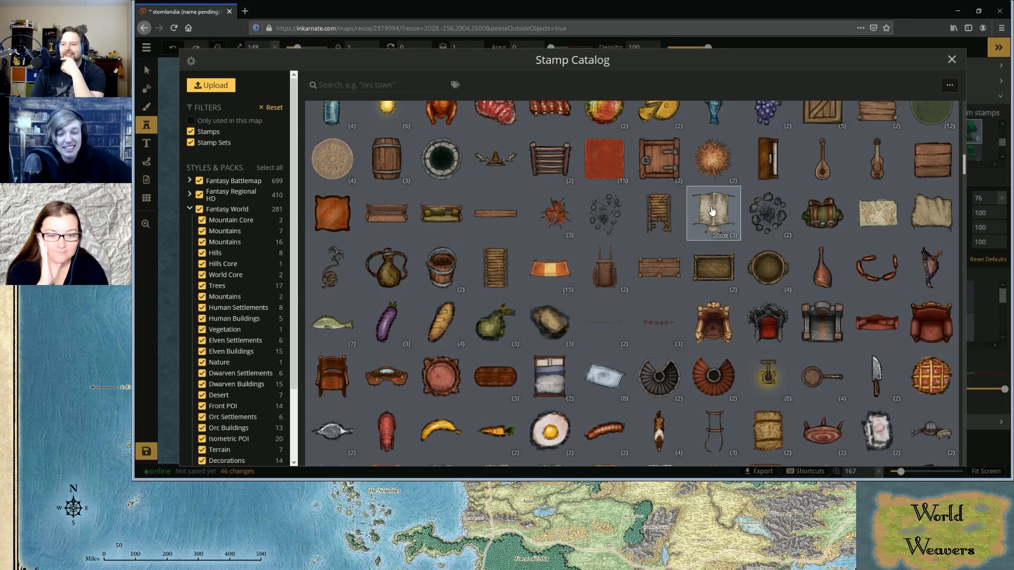
scroll(713, 214, up, 10)
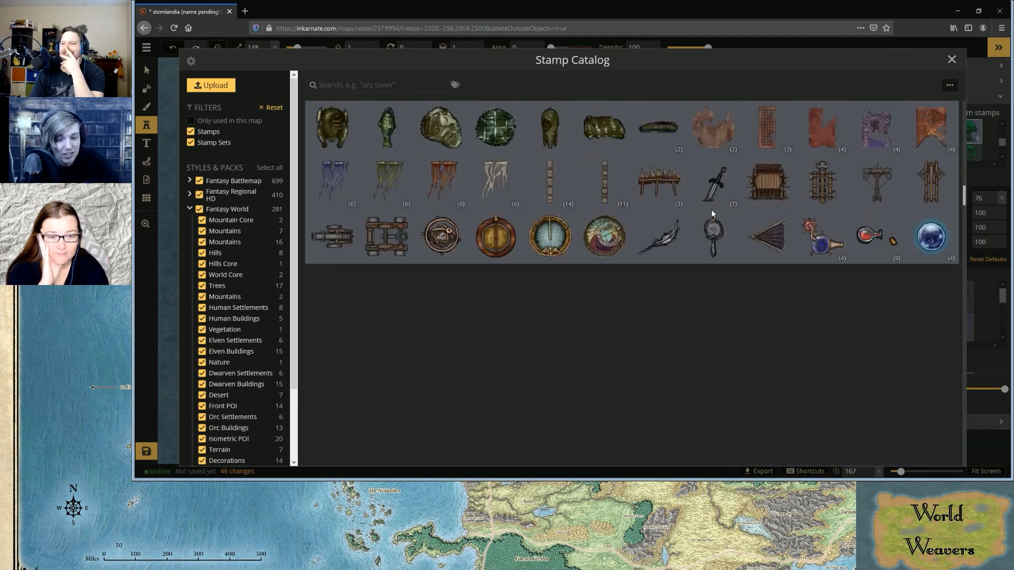
click(728, 341)
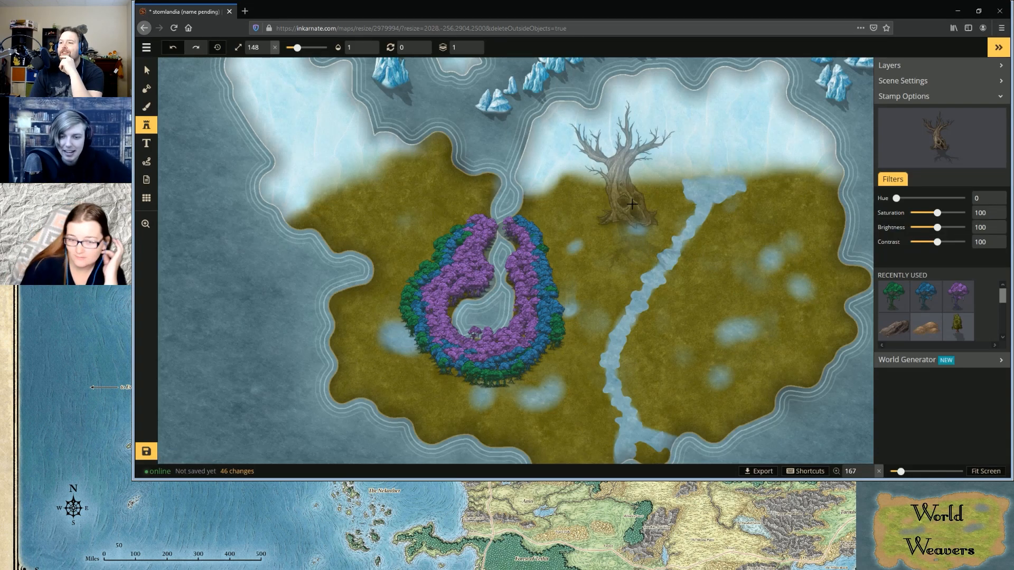
Reduce the dead tree stamp to size 145 and place it on the snow border east of the inlet
scroll(607, 174, up, 1)
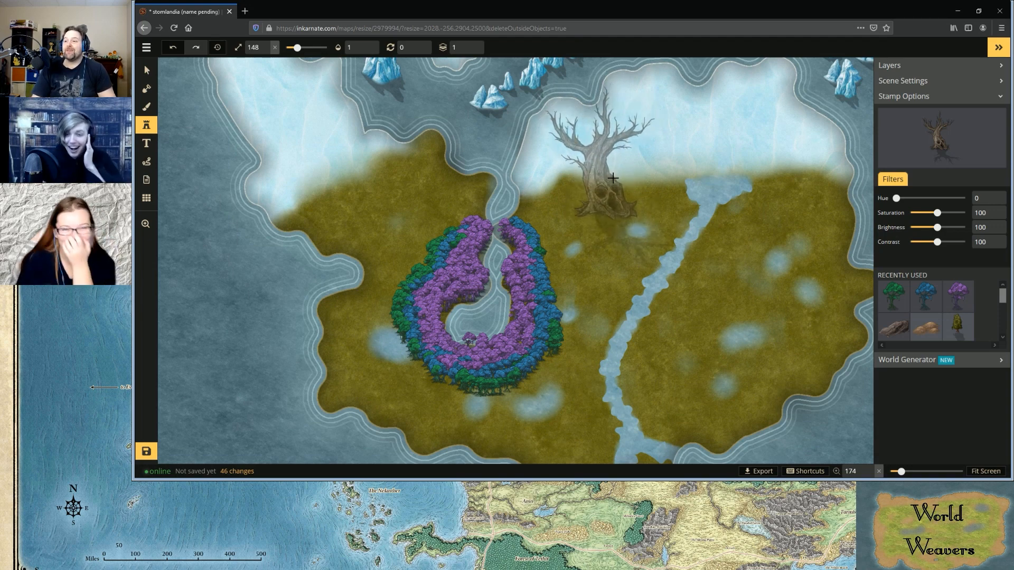
key(a)
key(a)
key(a)
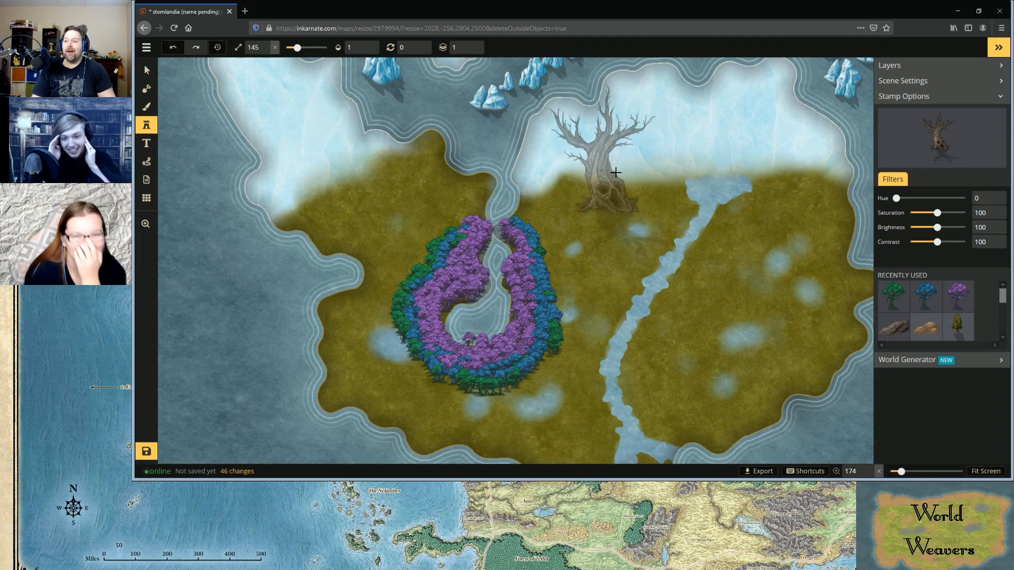
click(611, 171)
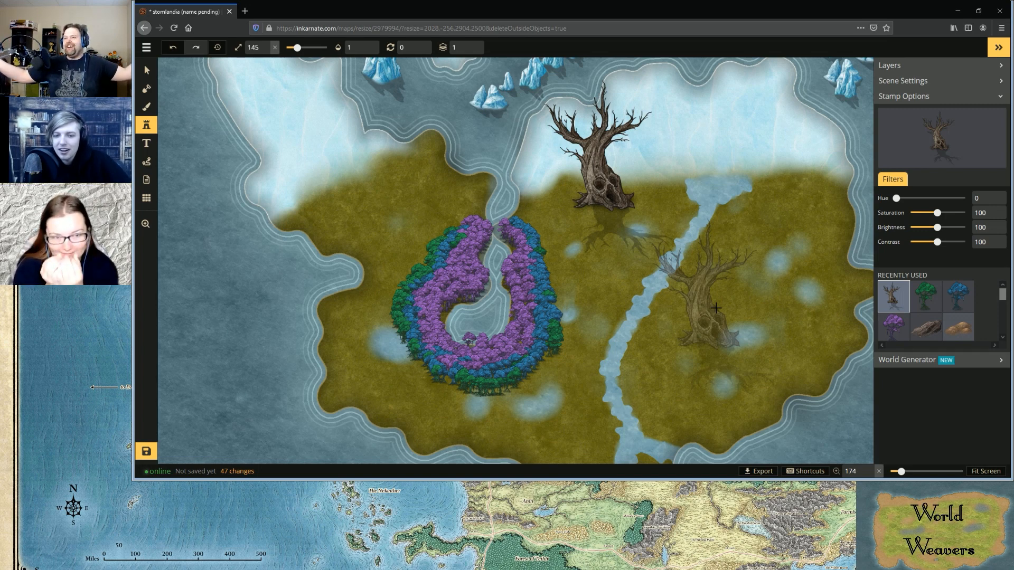
scroll(856, 324, down, 1)
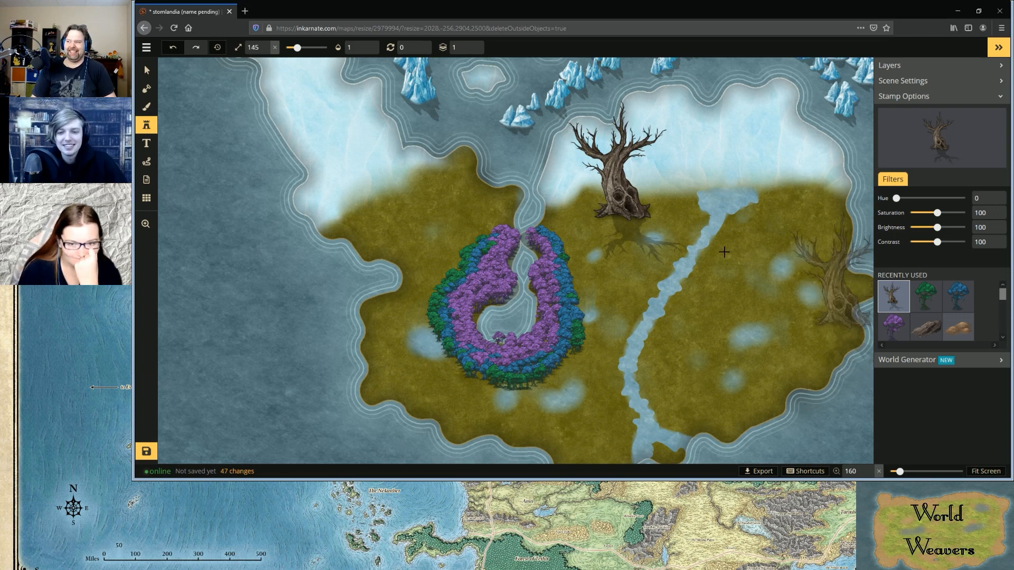
scroll(723, 251, up, 1)
scroll(723, 251, down, 3)
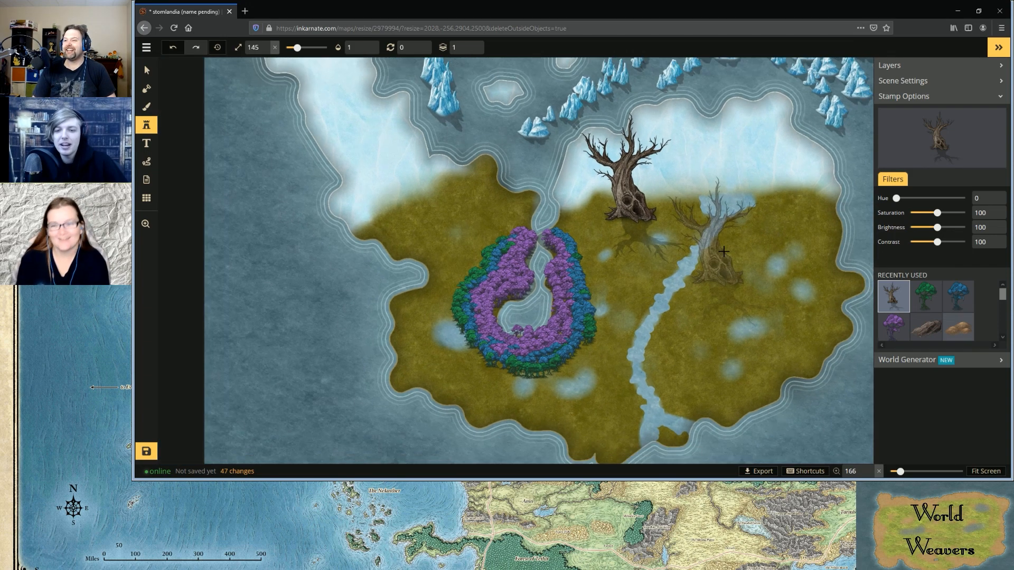
scroll(736, 252, up, 5)
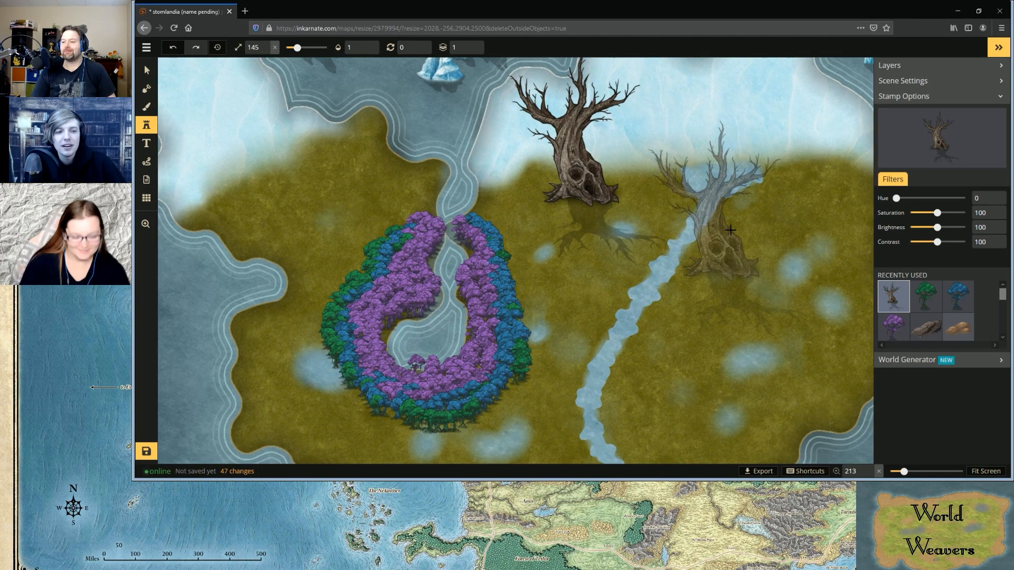
scroll(730, 230, down, 5)
scroll(730, 232, down, 4)
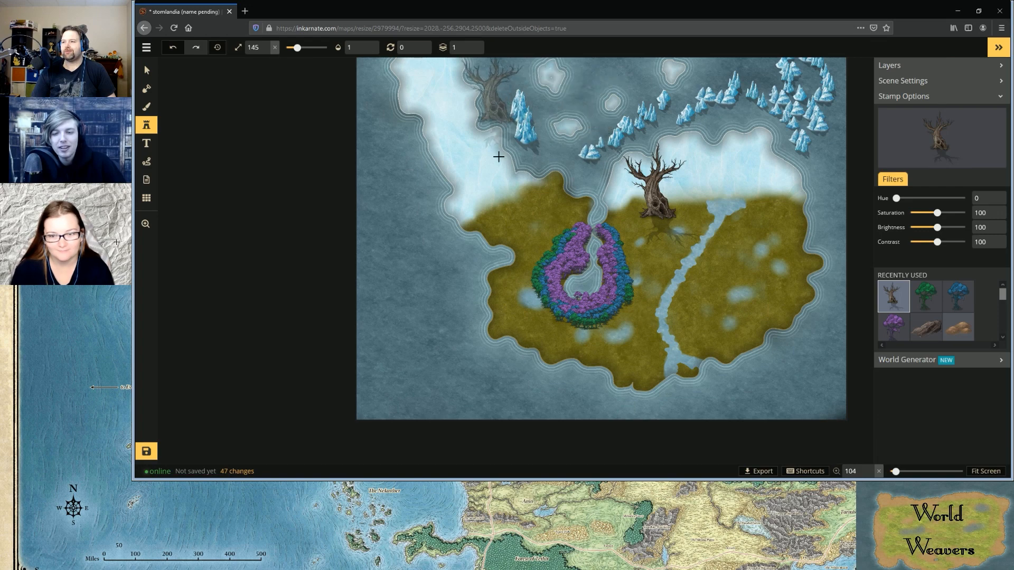
click(498, 159)
key(ctrl+z)
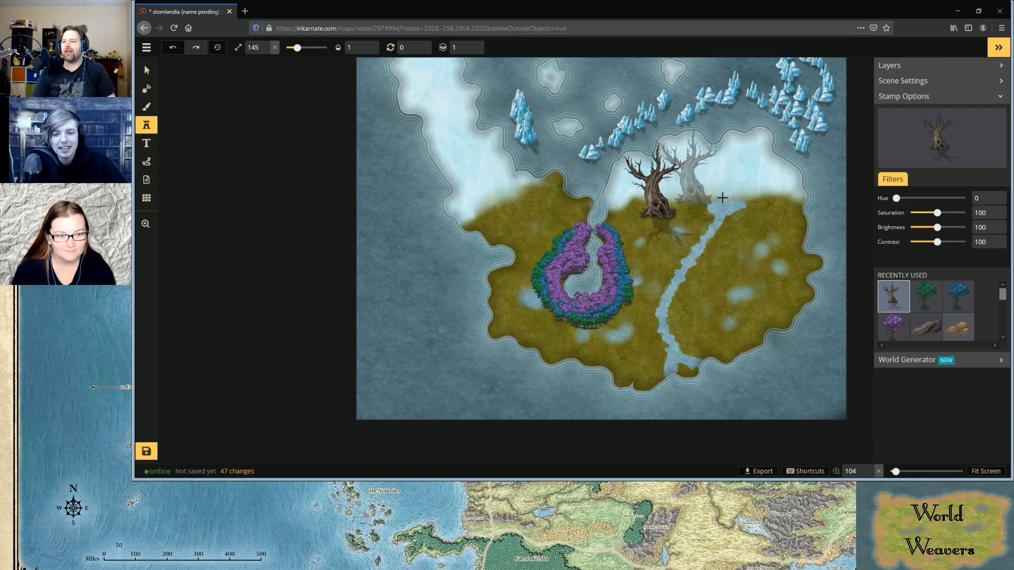
Move the placed dead tree from the snow border onto the swampy lake inside the colored forest
click(147, 70)
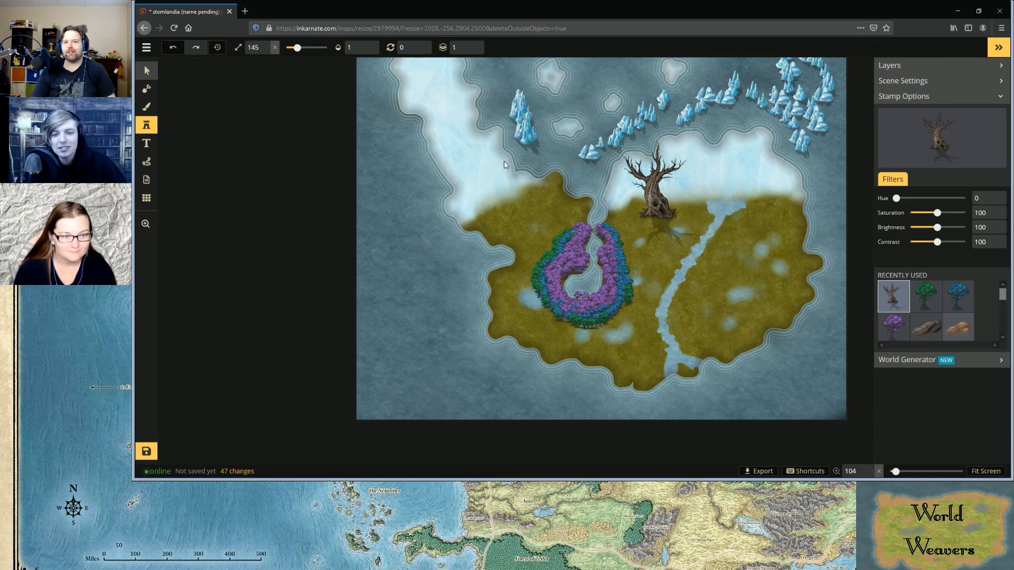
click(650, 202)
mouse_move(687, 204)
mouse_down()
mouse_move(696, 192)
mouse_move(688, 195)
mouse_up()
scroll(737, 191, up, 3)
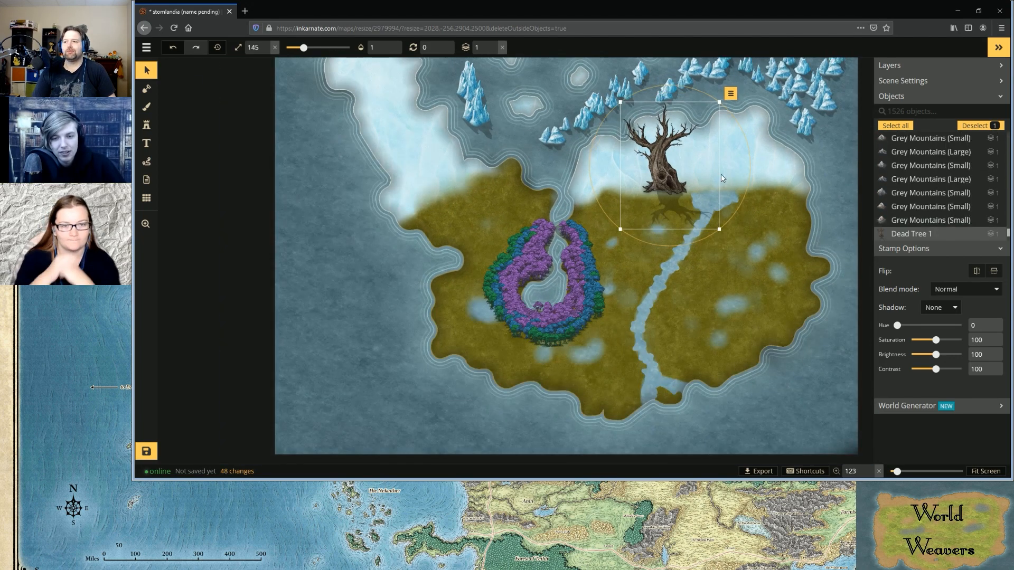
drag(657, 165, 548, 281)
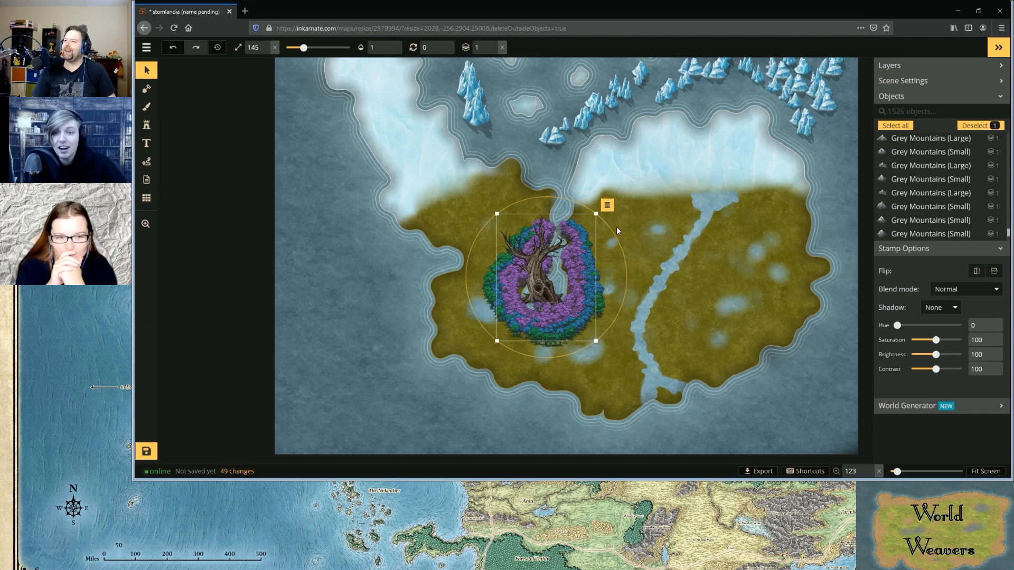
Scale the dead tree down to 131 and center it within the lake
drag(593, 216, 584, 232)
drag(538, 294, 545, 286)
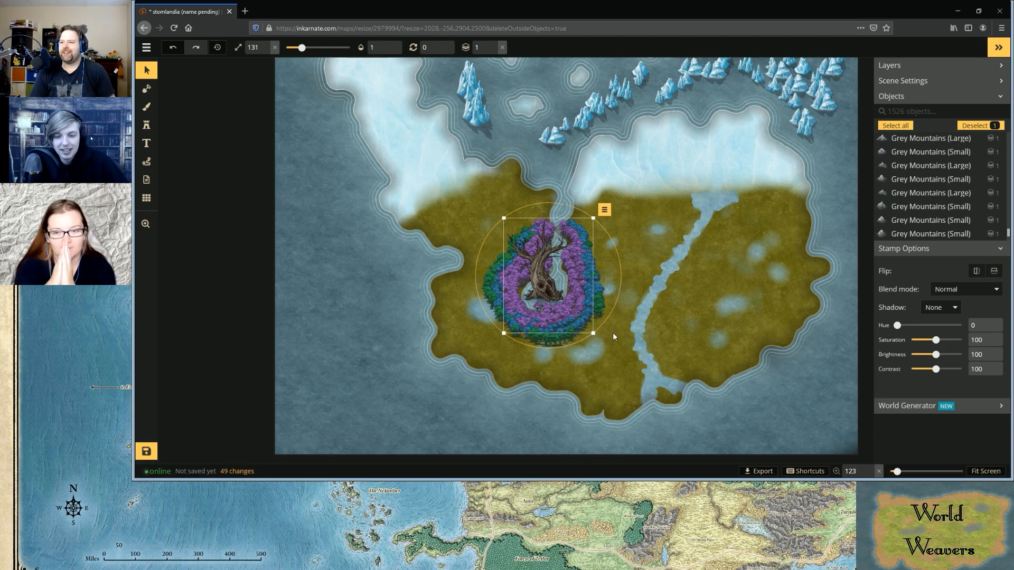
scroll(588, 330, up, 3)
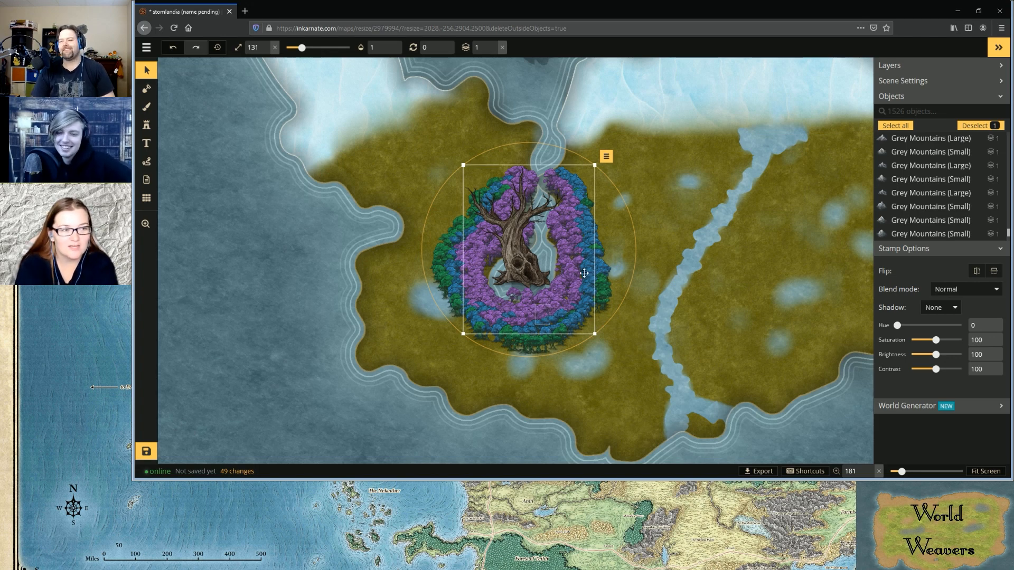
scroll(703, 201, down, 2)
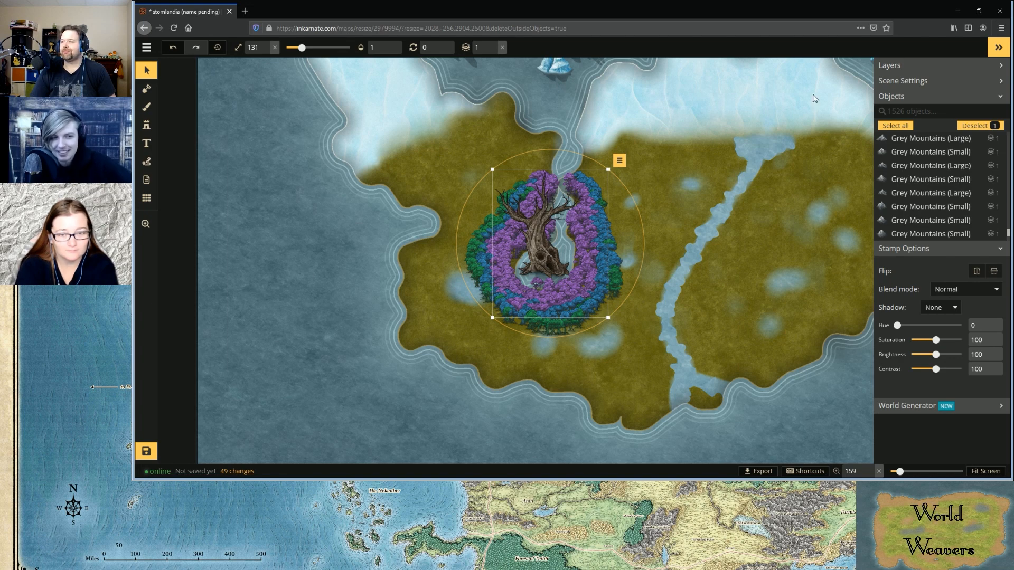
Choose the Dead Trees stamp set, reduce its size to 49, and stamp a tree along the eastern snow border
click(147, 125)
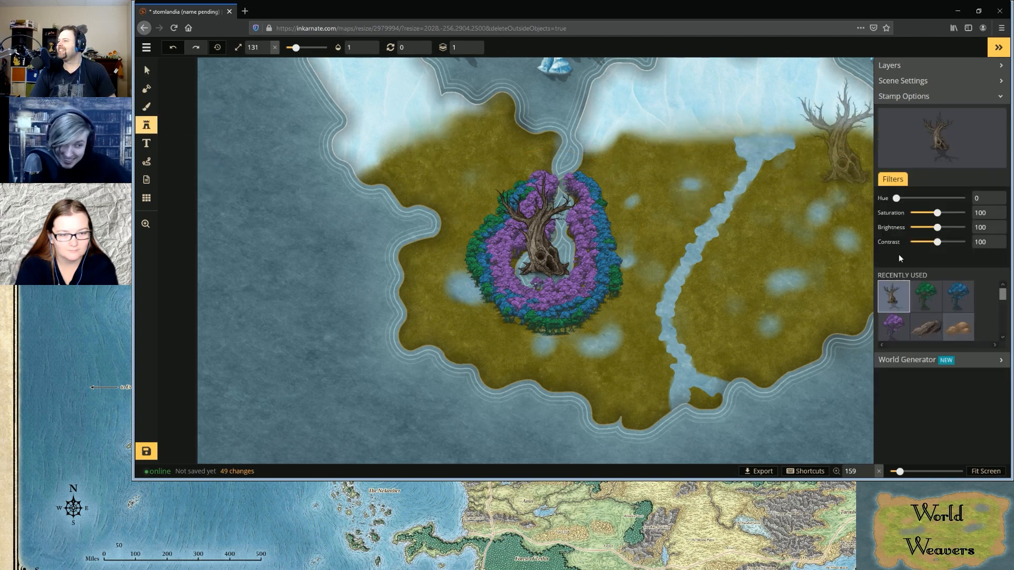
click(896, 140)
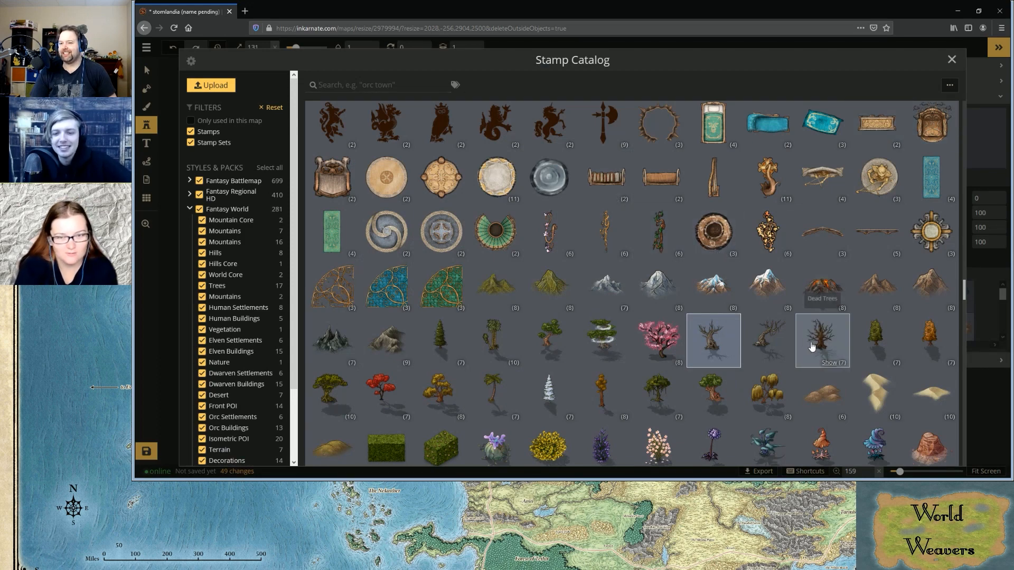
click(812, 347)
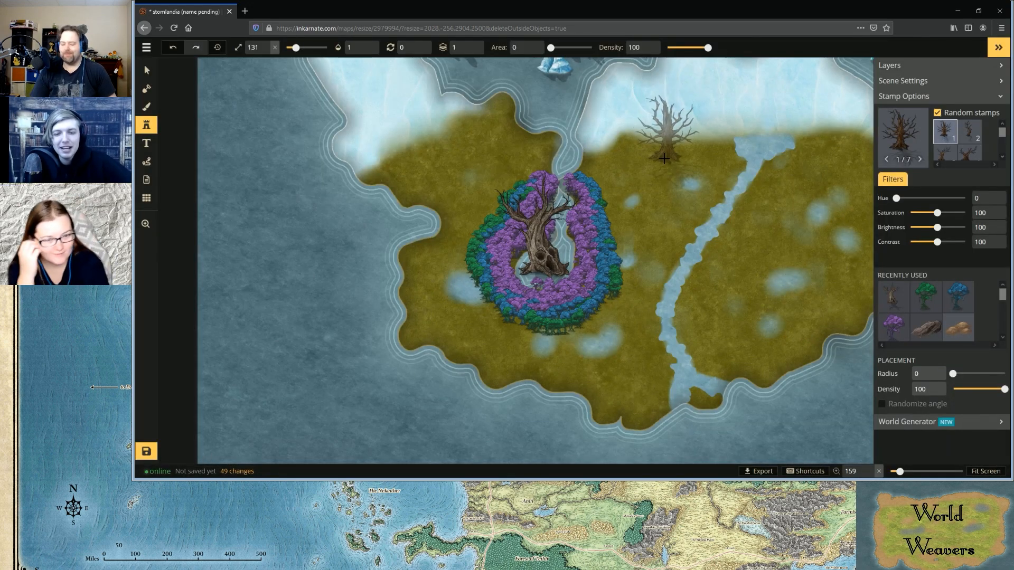
scroll(647, 125, down, 3)
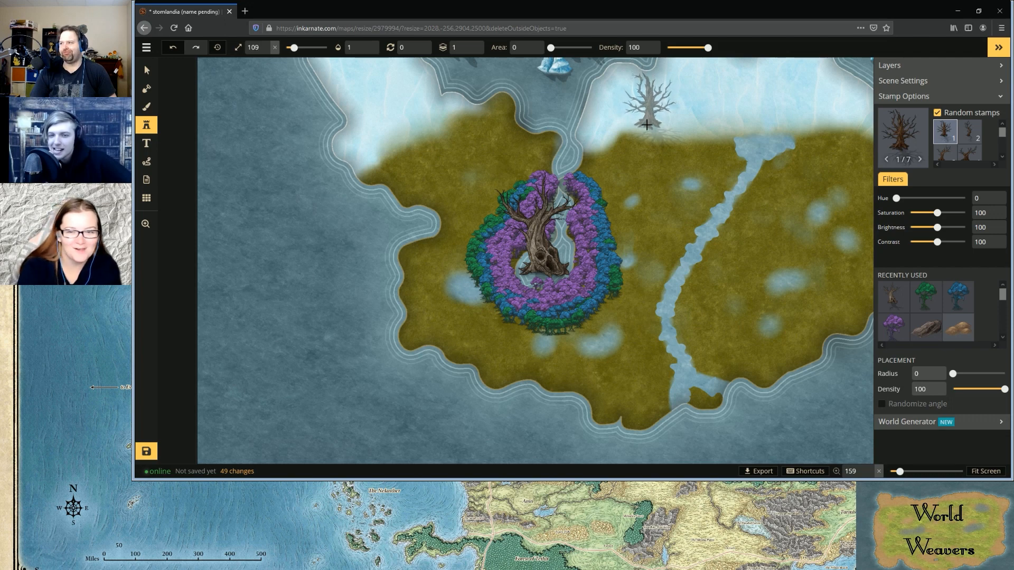
scroll(646, 125, down, 4)
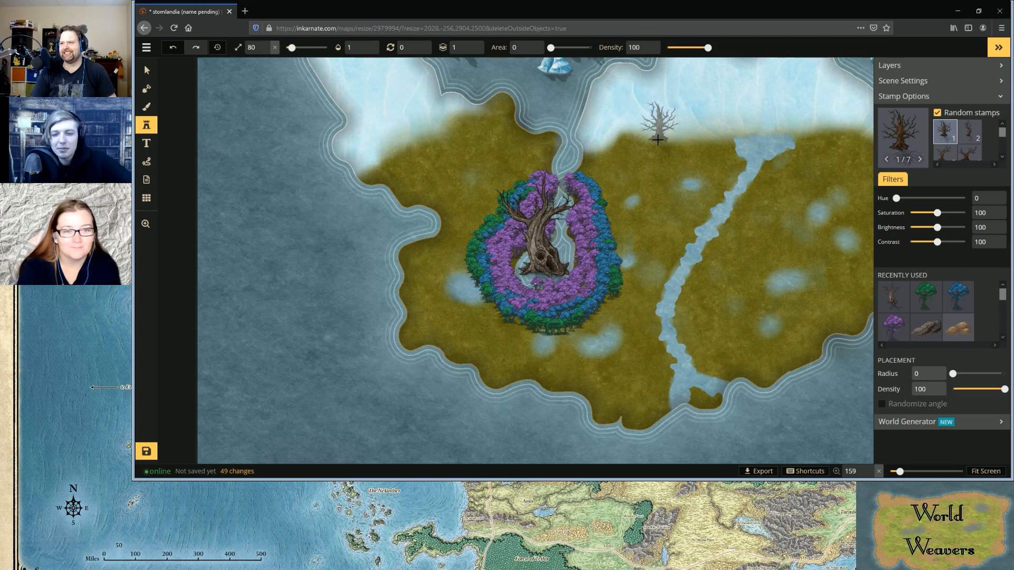
scroll(657, 139, down, 5)
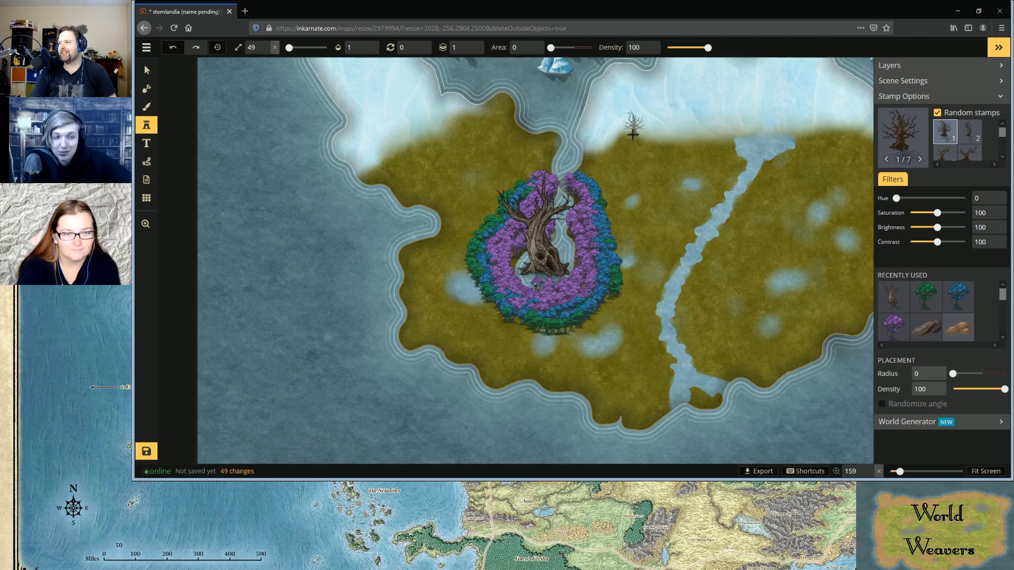
click(639, 137)
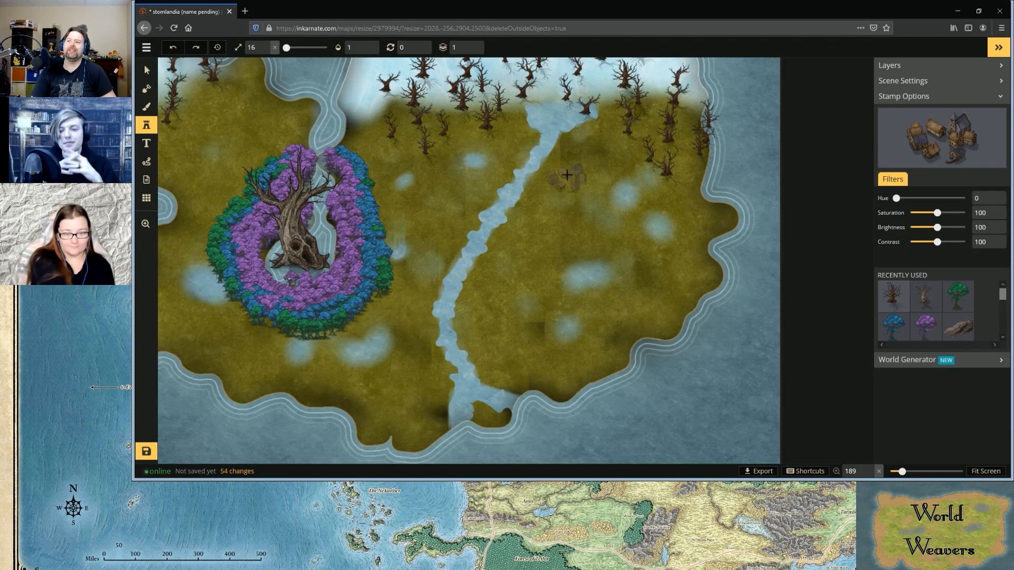
Shrink the village stamp to size 11 and place it on the east bank near the river's southern mouth
key(bracketright)
scroll(569, 157, up, 1)
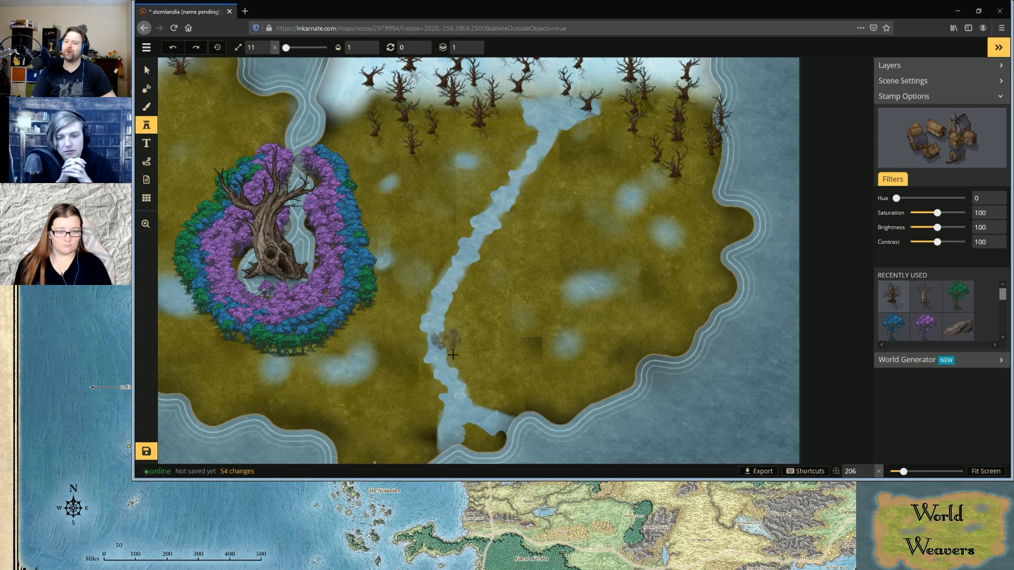
click(477, 401)
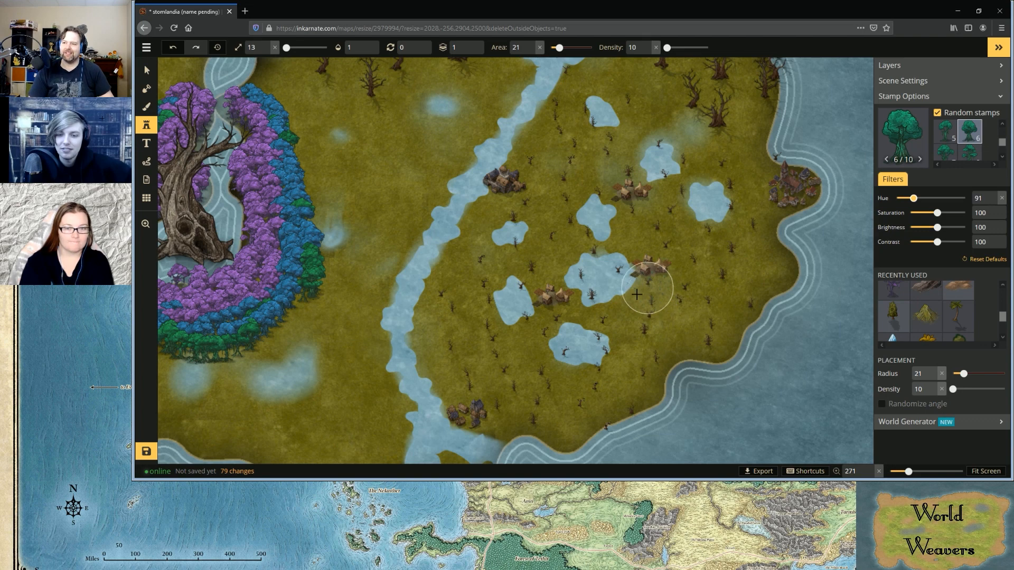
Set the green tree stamps' size to 196 and placement radius to 51, and adjust their placement density
scroll(635, 298, up, 10)
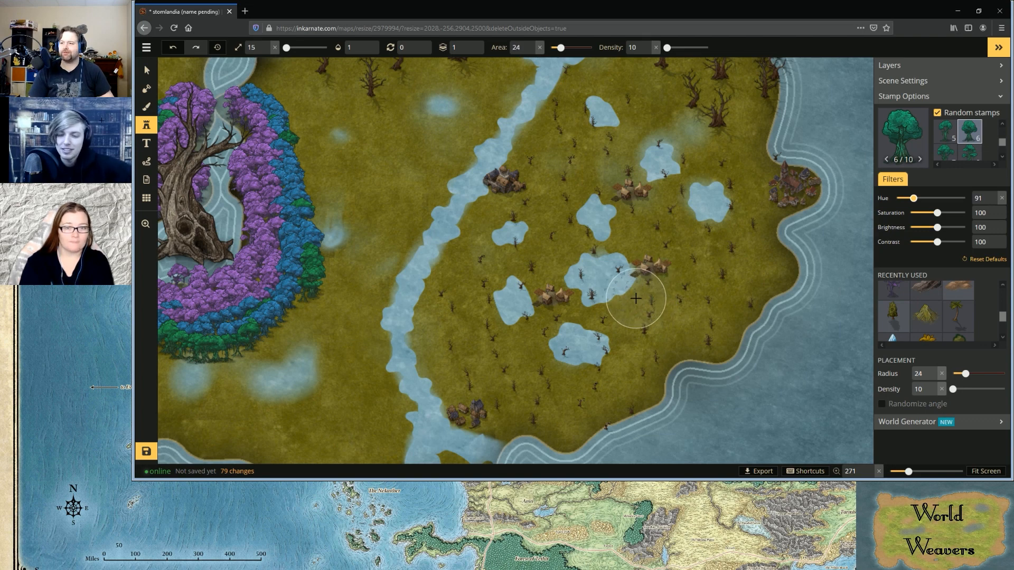
scroll(635, 299, up, 4)
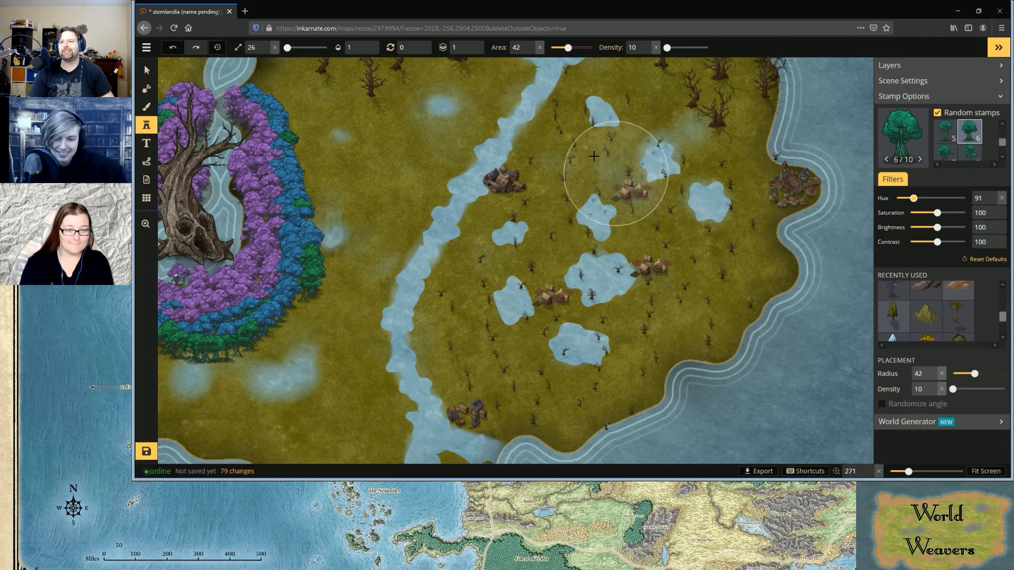
scroll(602, 169, down, 7)
scroll(348, 66, down, 3)
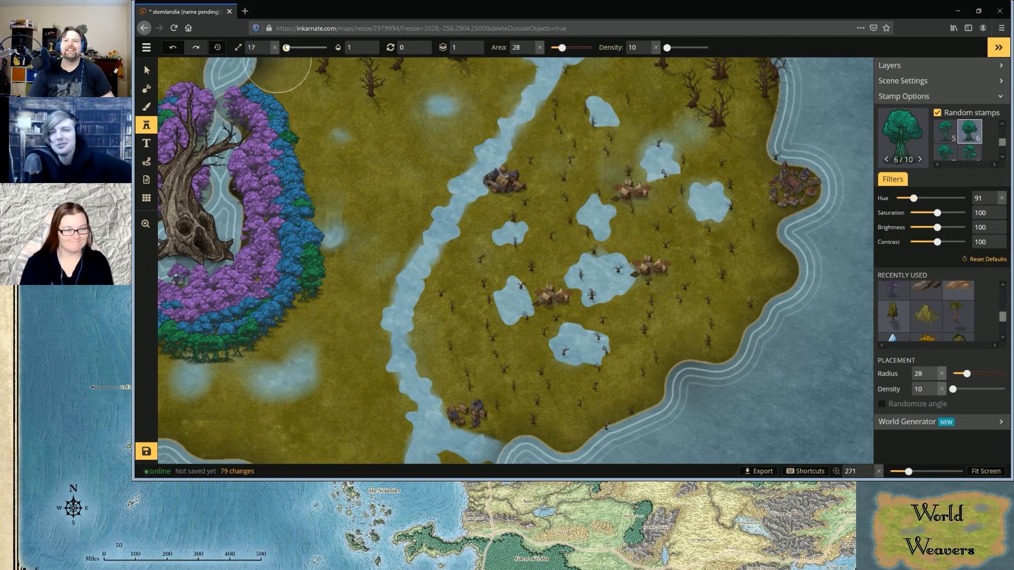
drag(287, 47, 301, 48)
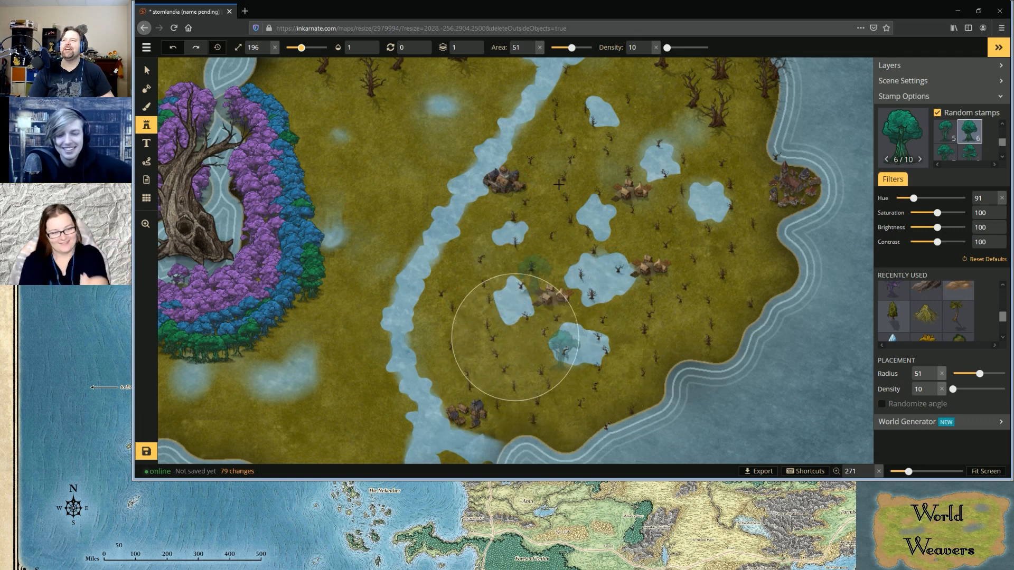
click(648, 45)
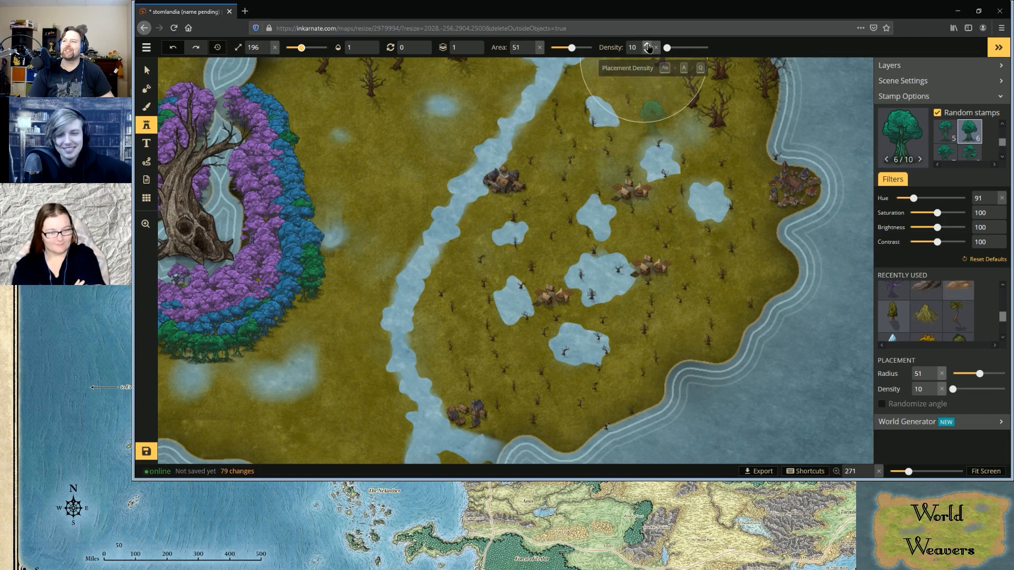
click(648, 46)
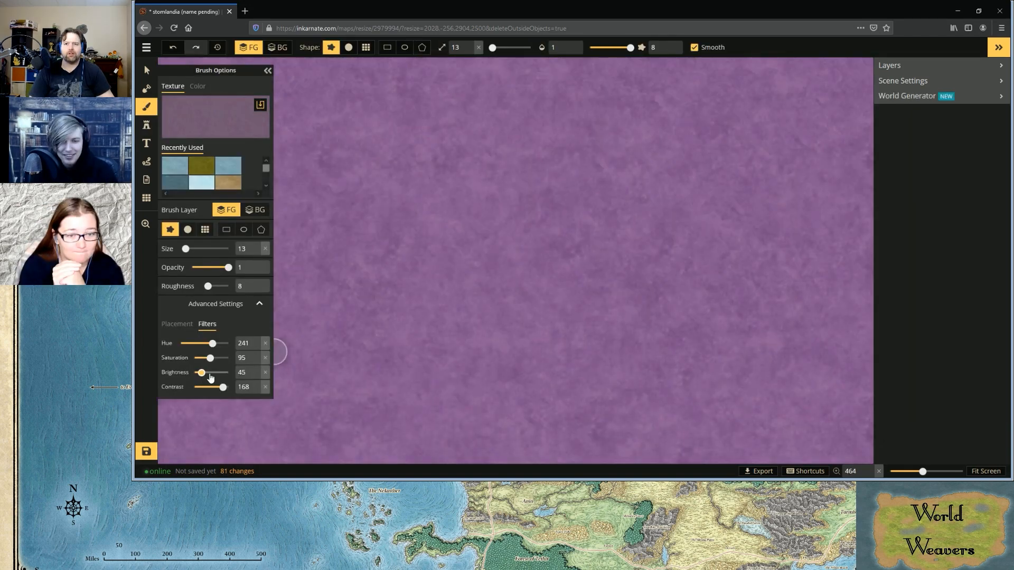
Paint a purple patch with the rough size 13 brush on the shore around the green tree near the river mouth
scroll(450, 323, down, 2)
scroll(454, 325, up, 1)
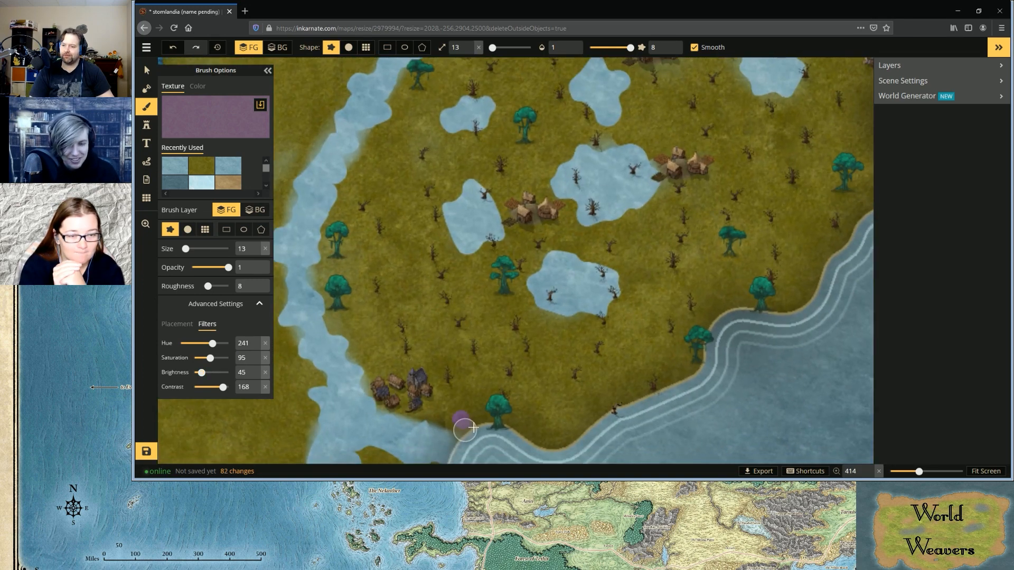
drag(478, 422, 528, 429)
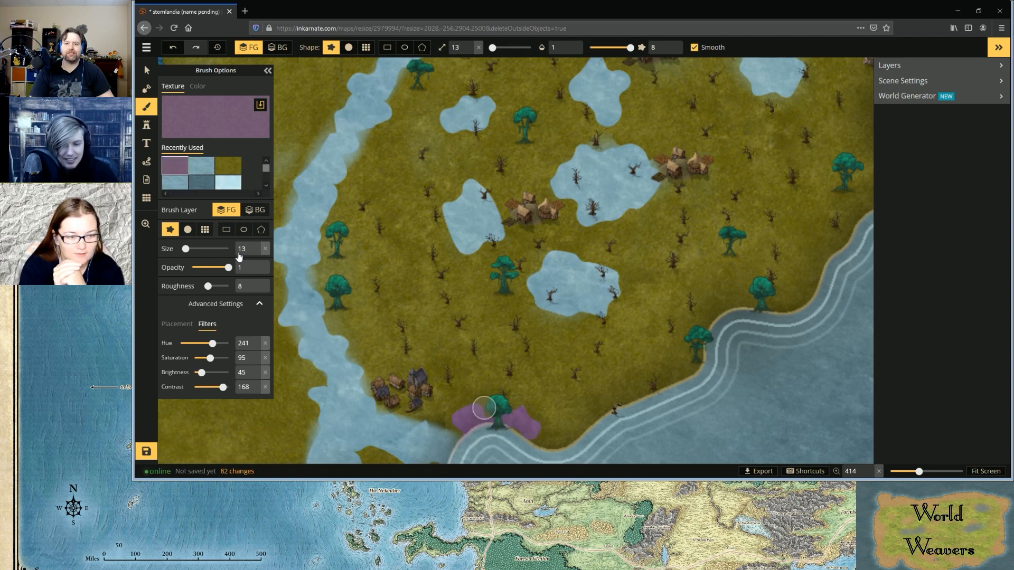
Switch to the round soft-edged brush and extend the purple ground along the southeastern coastline
click(187, 230)
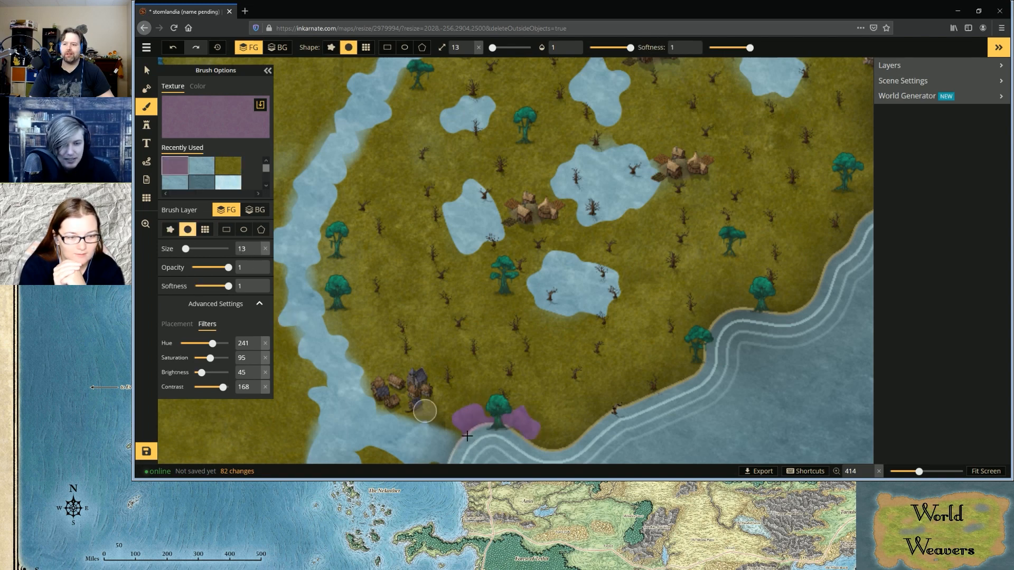
mouse_move(480, 425)
mouse_down()
mouse_move(570, 441)
mouse_move(549, 449)
mouse_move(536, 440)
mouse_move(551, 445)
mouse_move(606, 424)
mouse_move(623, 407)
mouse_move(591, 424)
mouse_move(676, 380)
mouse_move(707, 344)
mouse_move(674, 379)
mouse_move(567, 432)
mouse_move(520, 438)
mouse_move(471, 424)
mouse_move(442, 439)
mouse_move(462, 426)
mouse_move(561, 427)
mouse_up()
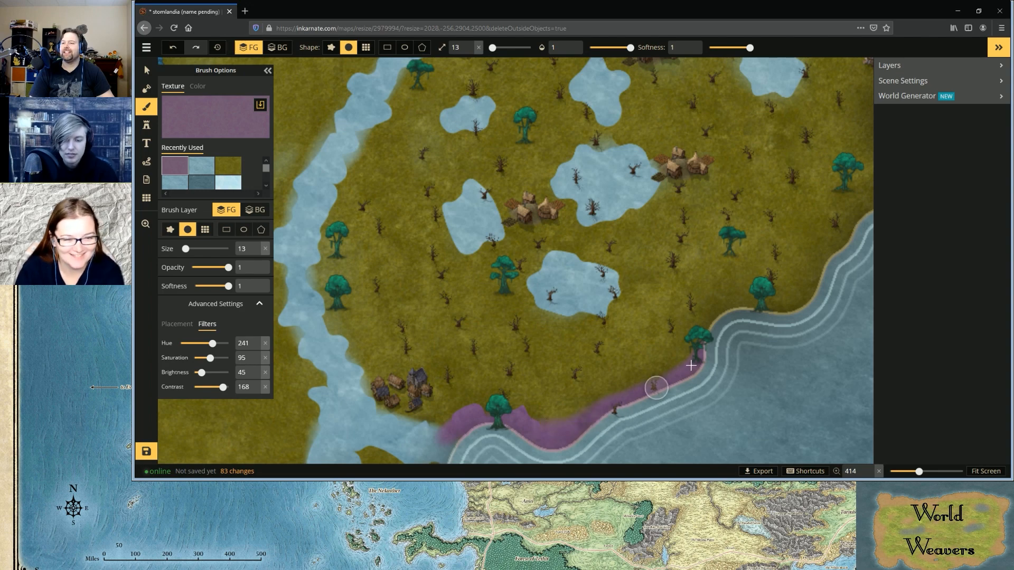
mouse_move(738, 312)
mouse_down()
mouse_move(724, 308)
mouse_move(708, 322)
mouse_move(688, 360)
mouse_up()
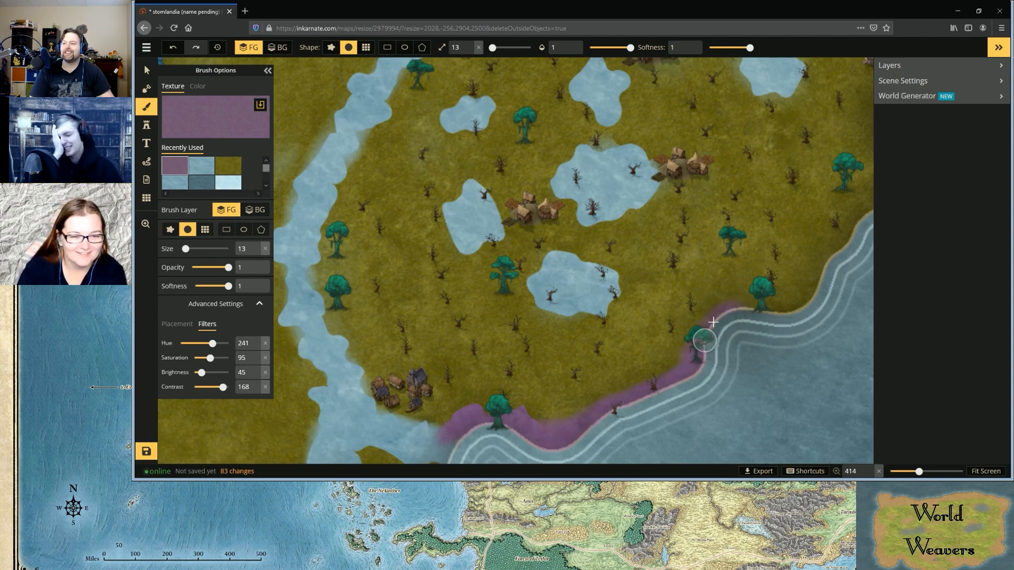
mouse_move(766, 303)
mouse_down()
mouse_move(800, 304)
mouse_move(771, 312)
mouse_move(815, 282)
mouse_move(850, 221)
mouse_move(849, 236)
mouse_up()
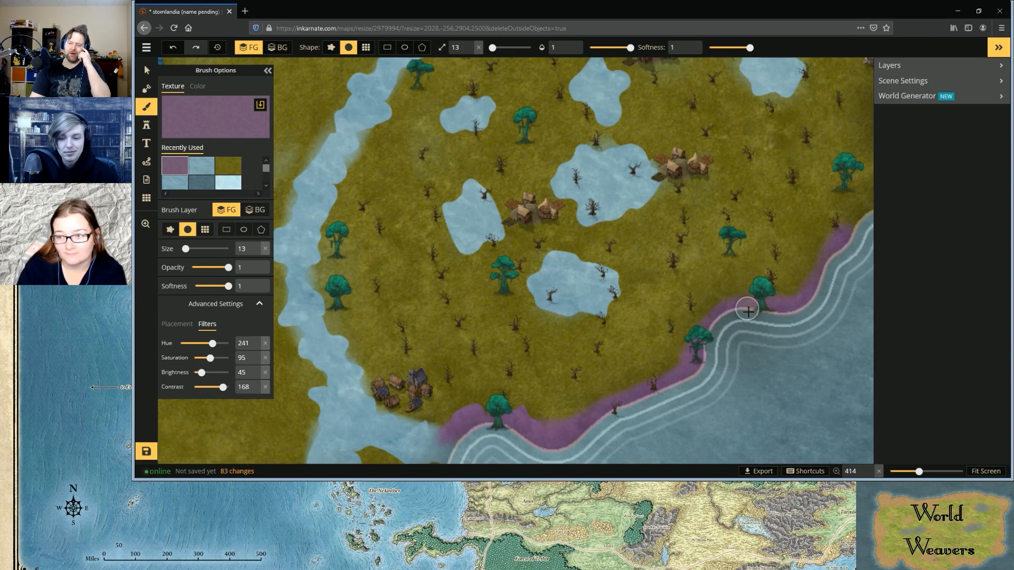
Extend the purple ground northward along the southeastern coastline with the soft size 13 brush, up towards the coastal town
scroll(741, 320, down, 1)
scroll(866, 217, down, 3)
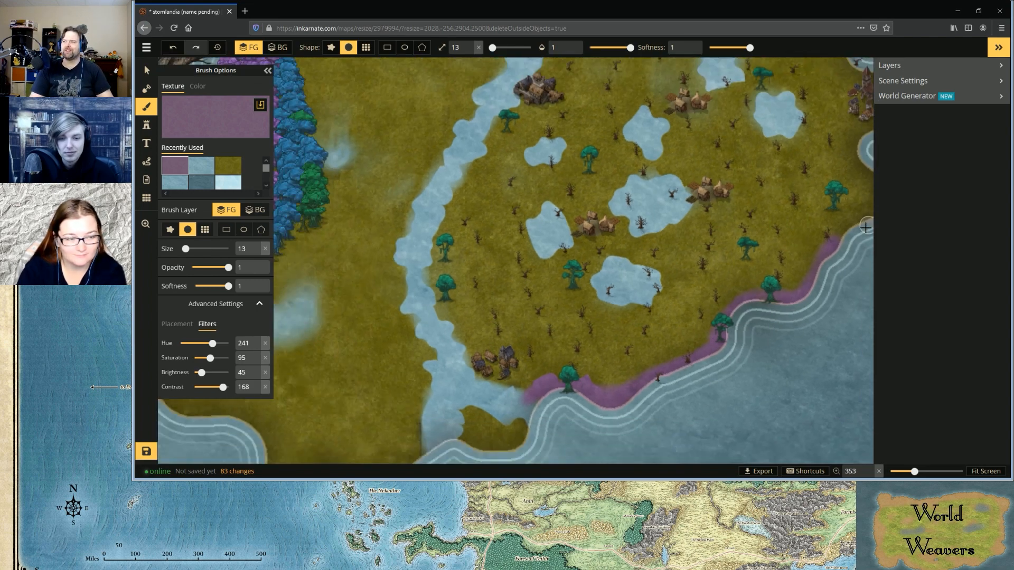
scroll(869, 211, down, 2)
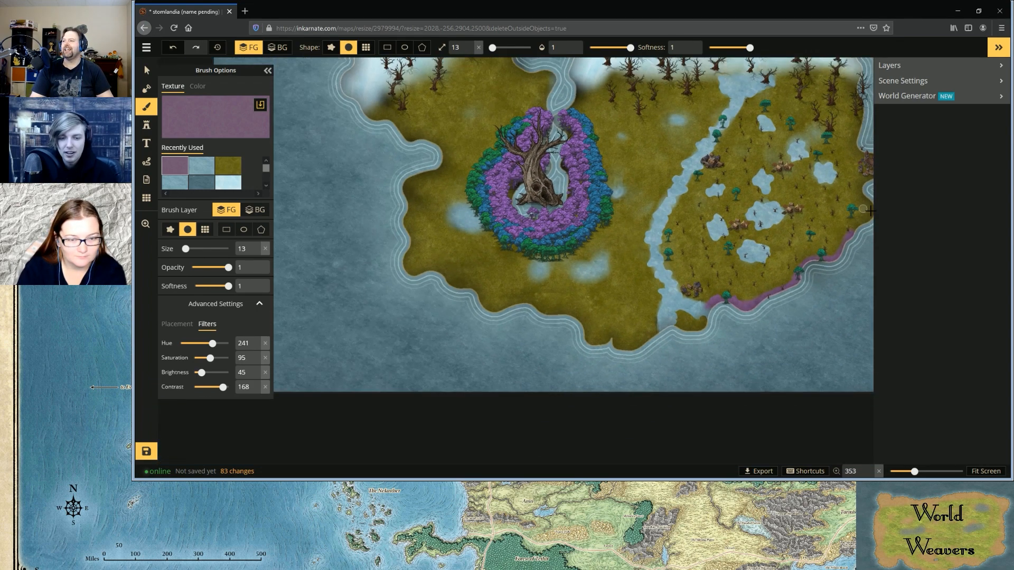
scroll(869, 210, up, 4)
scroll(870, 211, up, 4)
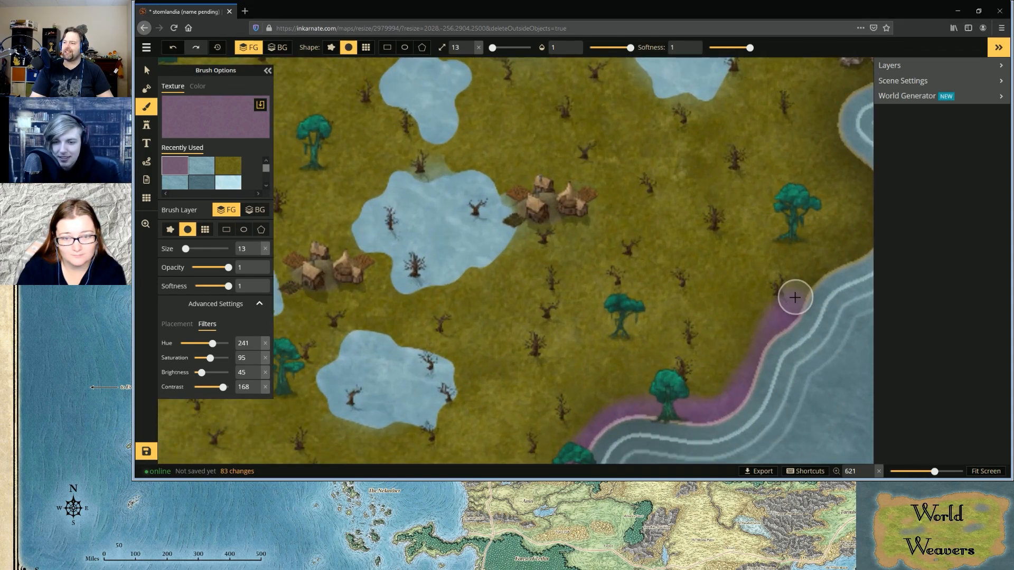
mouse_move(811, 279)
mouse_down()
mouse_move(880, 234)
mouse_move(865, 178)
mouse_move(824, 125)
mouse_move(829, 96)
mouse_move(847, 80)
mouse_move(842, 137)
mouse_move(875, 194)
mouse_up()
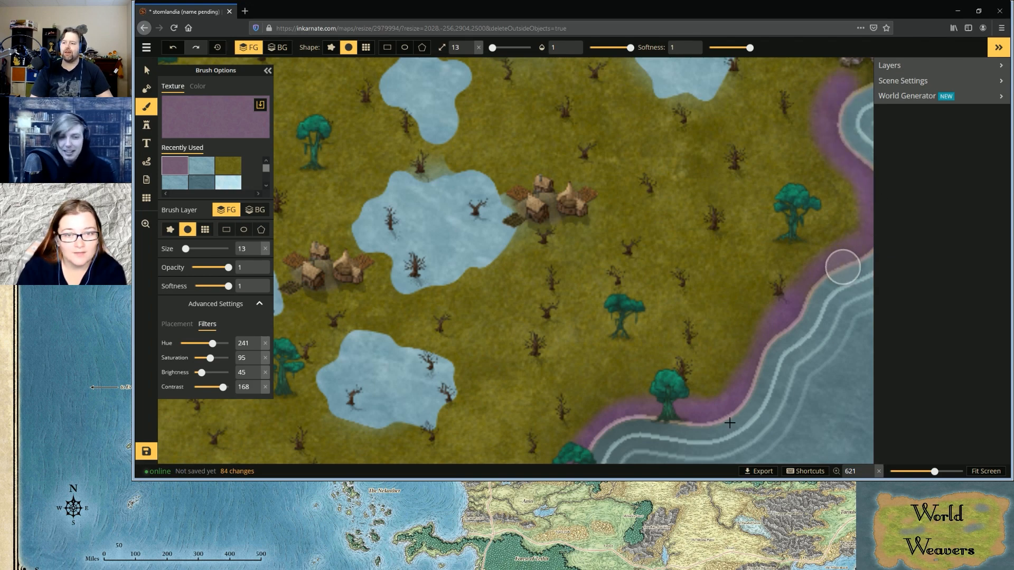
Continue the purple shoreline around the eastern coastal town and up the east coast to the snow border
scroll(689, 379, up, 1)
scroll(690, 379, down, 5)
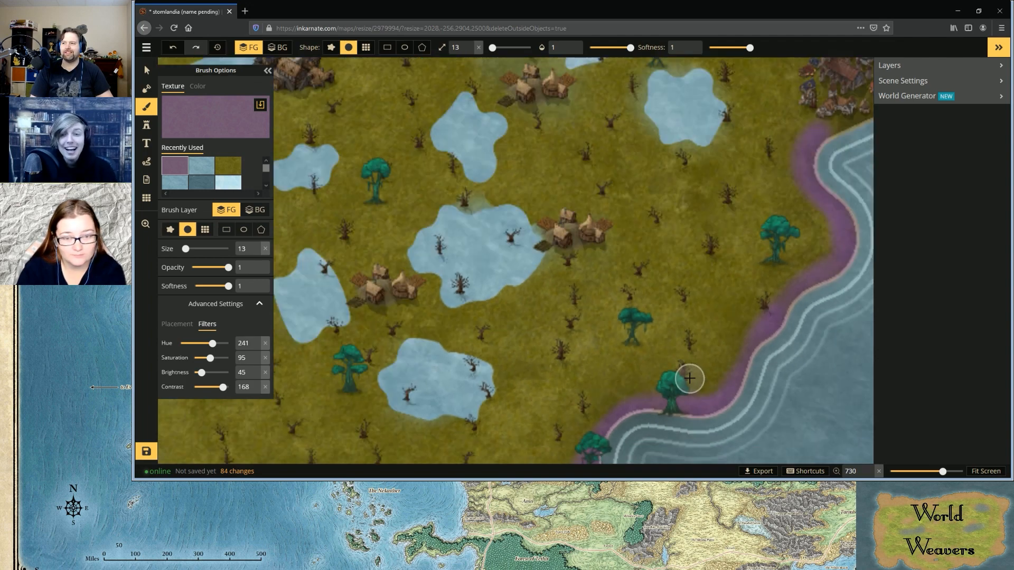
drag(793, 188, 855, 144)
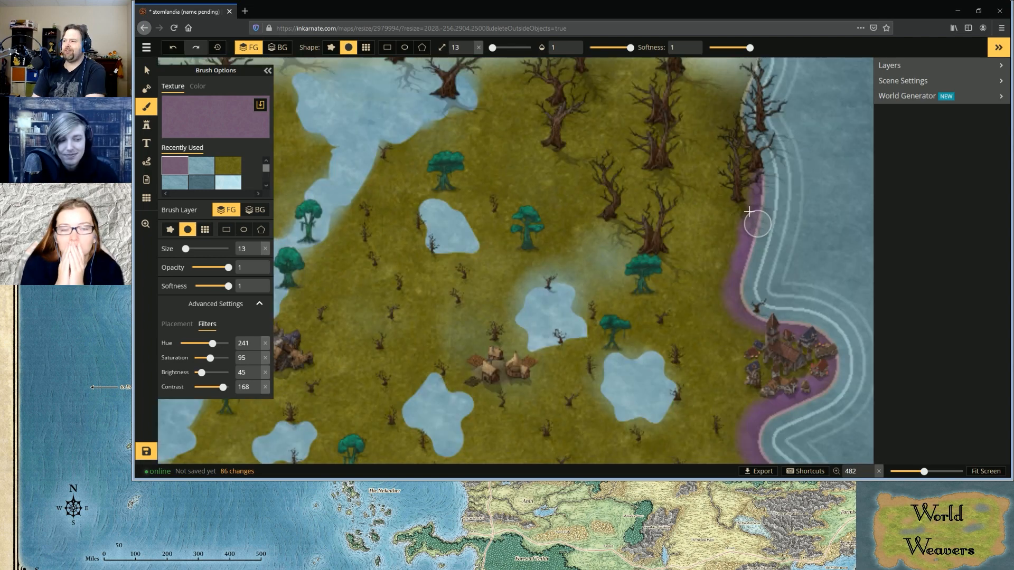
mouse_move(750, 211)
mouse_down()
mouse_move(760, 156)
mouse_move(743, 124)
mouse_move(749, 76)
mouse_move(740, 111)
mouse_move(758, 195)
mouse_move(745, 315)
mouse_move(755, 324)
mouse_move(736, 289)
mouse_move(740, 75)
mouse_up()
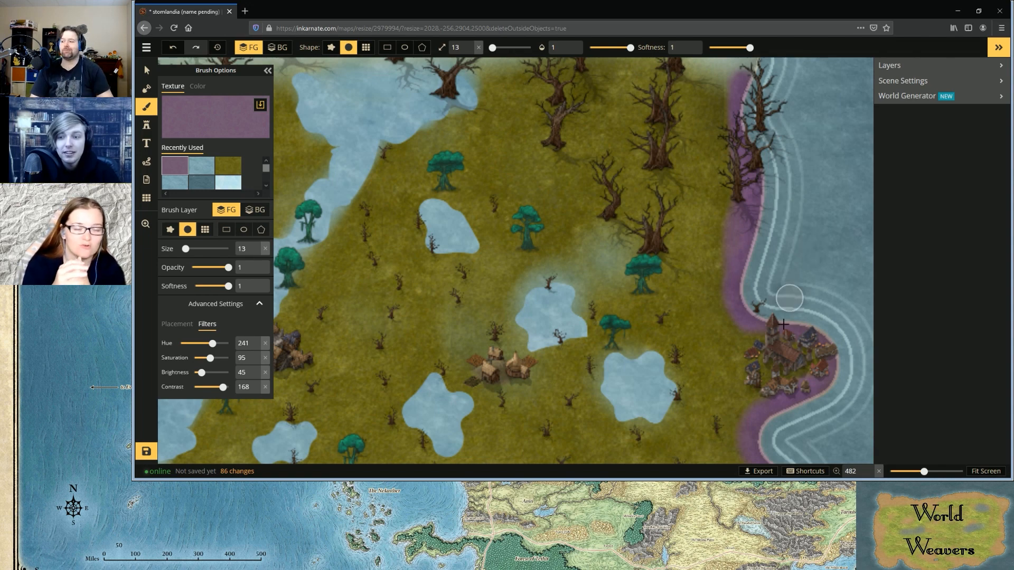
Paint the seaward edge of the small patch of land in the southern river mouth purple
scroll(775, 331, down, 3)
scroll(775, 332, down, 2)
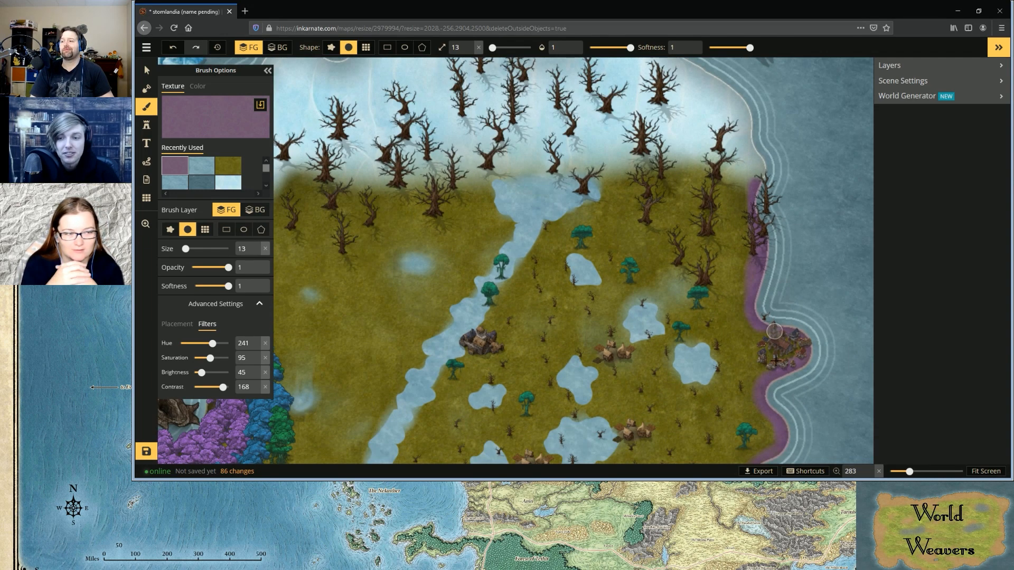
scroll(674, 423, down, 2)
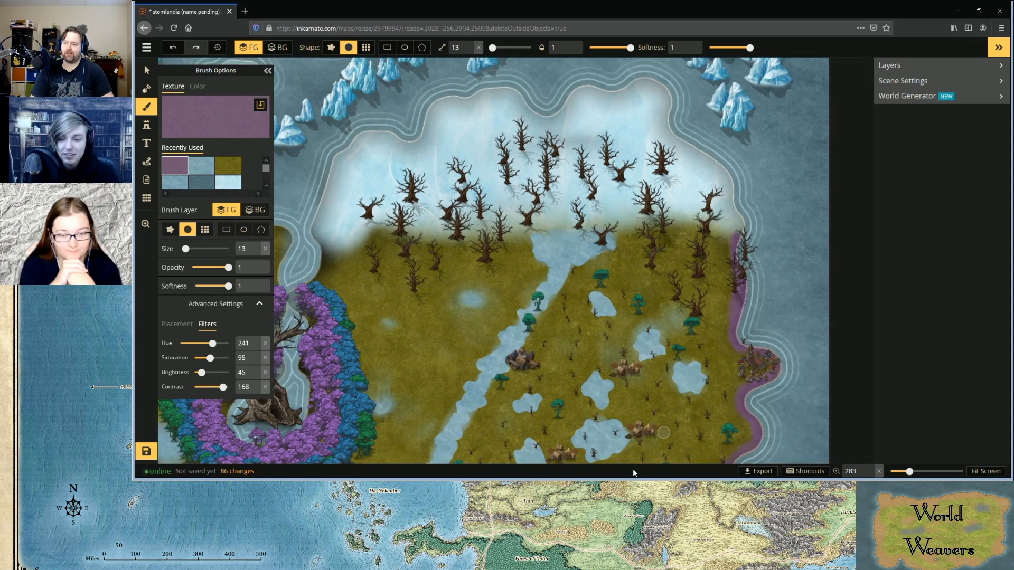
scroll(596, 464, up, 1)
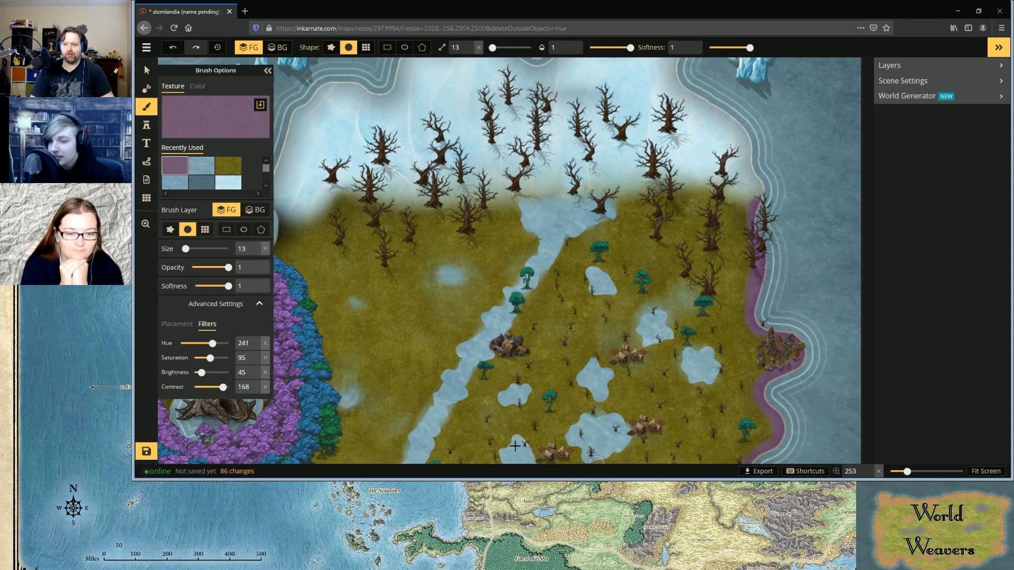
scroll(528, 442, down, 2)
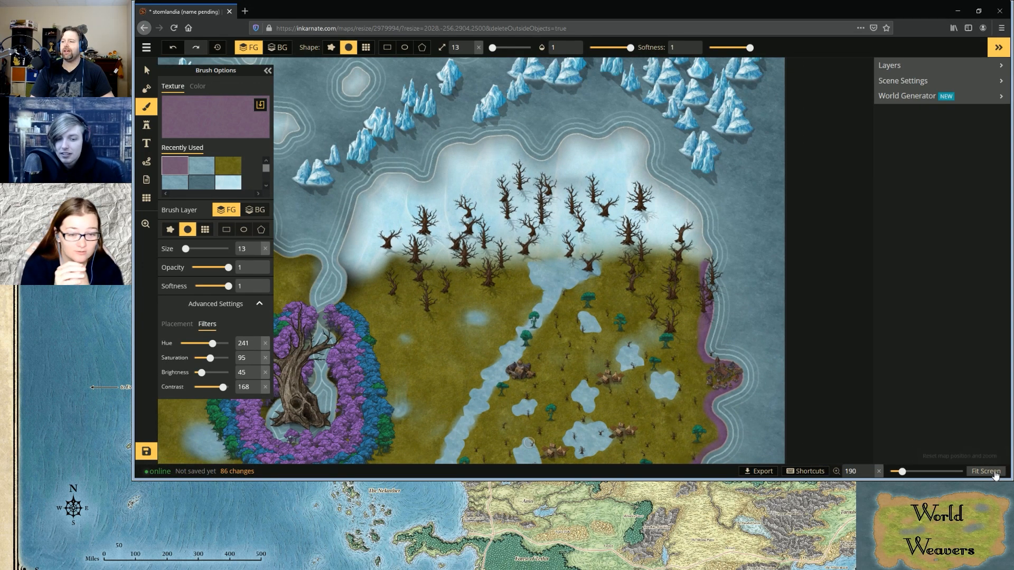
click(986, 471)
scroll(669, 447, up, 2)
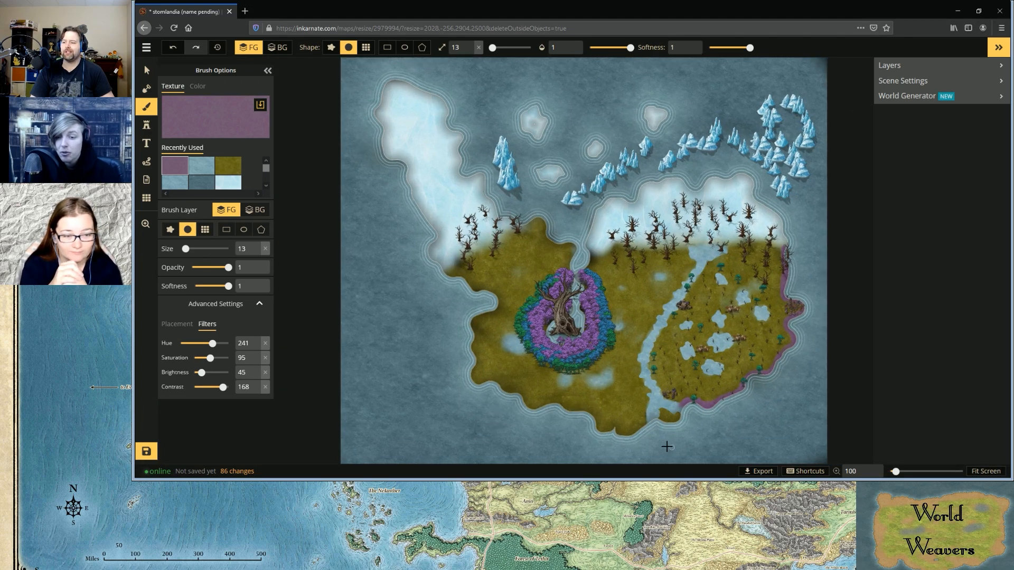
scroll(667, 447, up, 3)
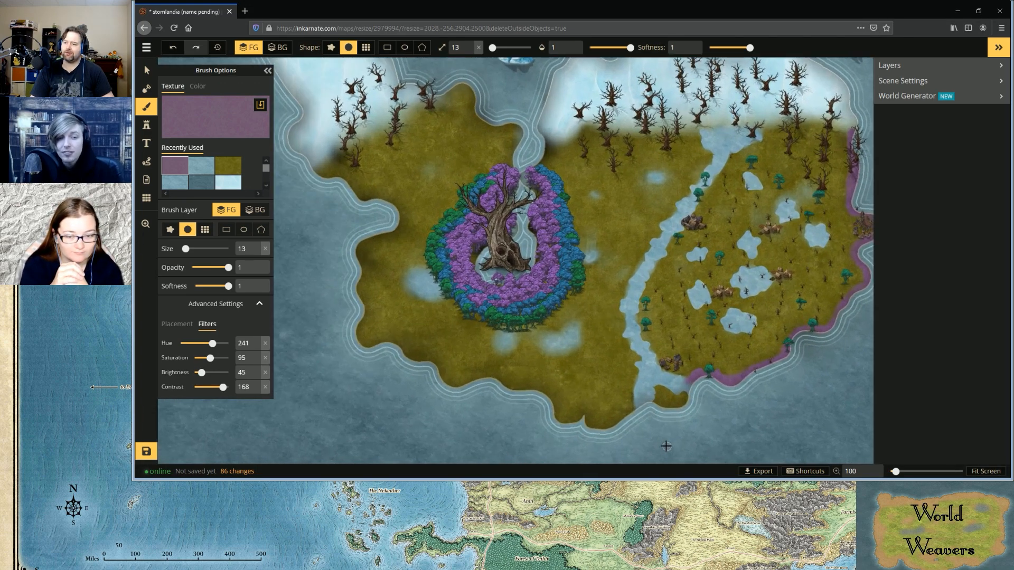
scroll(665, 446, up, 2)
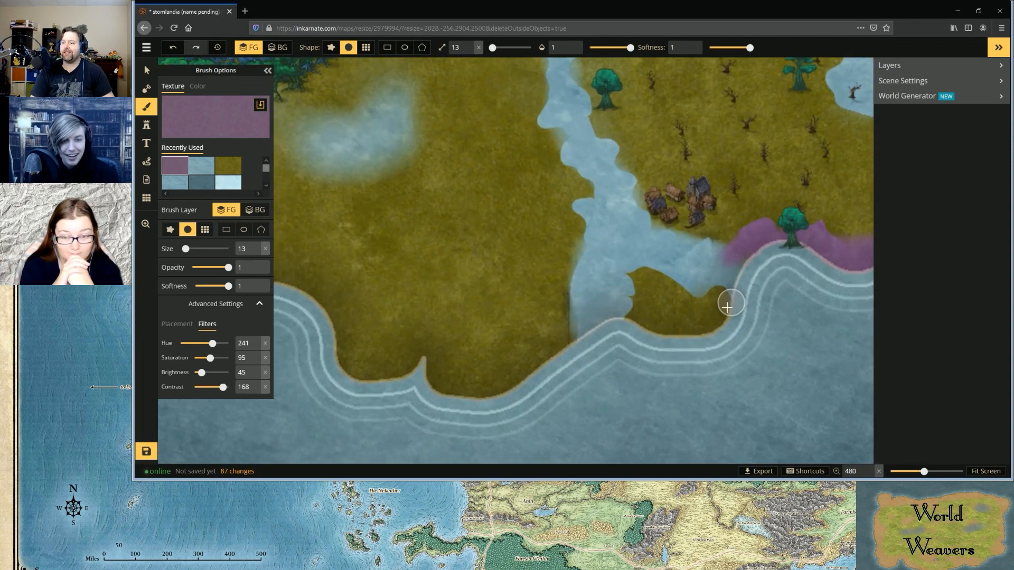
mouse_move(727, 307)
mouse_down()
mouse_move(706, 328)
mouse_move(679, 333)
mouse_move(631, 320)
mouse_move(714, 324)
mouse_move(727, 304)
mouse_up()
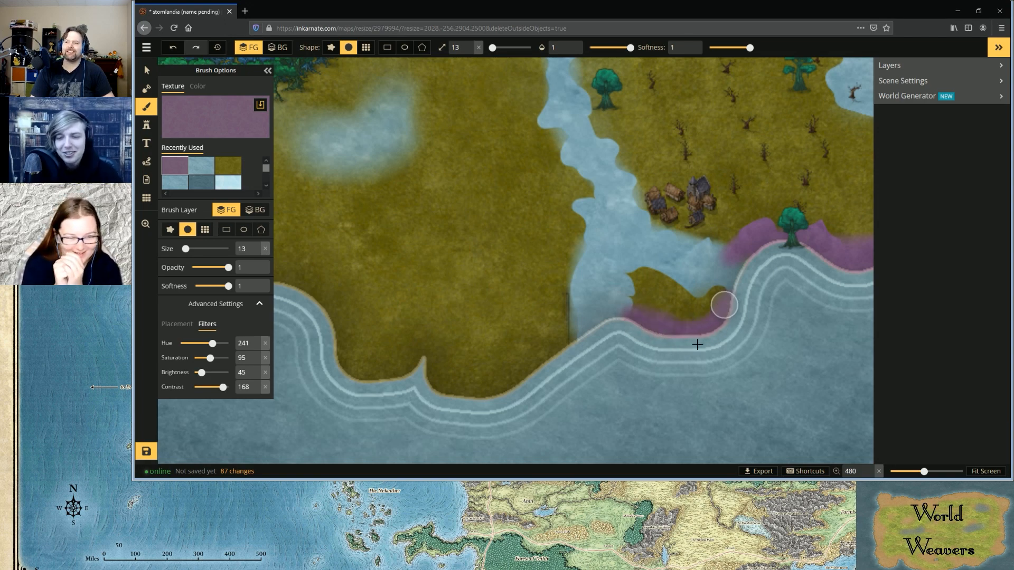
Extend the purple shoreline westward from the river mouth along the southern coast, past the small pointed inlet
mouse_move(564, 339)
mouse_down()
mouse_move(564, 303)
mouse_move(574, 337)
mouse_move(511, 382)
mouse_move(552, 344)
mouse_move(483, 382)
mouse_move(439, 380)
mouse_move(426, 356)
mouse_move(434, 381)
mouse_move(481, 390)
mouse_move(522, 371)
mouse_move(496, 385)
mouse_move(451, 372)
mouse_move(418, 341)
mouse_move(388, 376)
mouse_move(415, 351)
mouse_move(379, 374)
mouse_move(323, 370)
mouse_move(346, 358)
mouse_move(372, 368)
mouse_move(337, 333)
mouse_move(332, 312)
mouse_move(369, 375)
mouse_move(358, 363)
mouse_move(392, 368)
mouse_move(373, 380)
mouse_up()
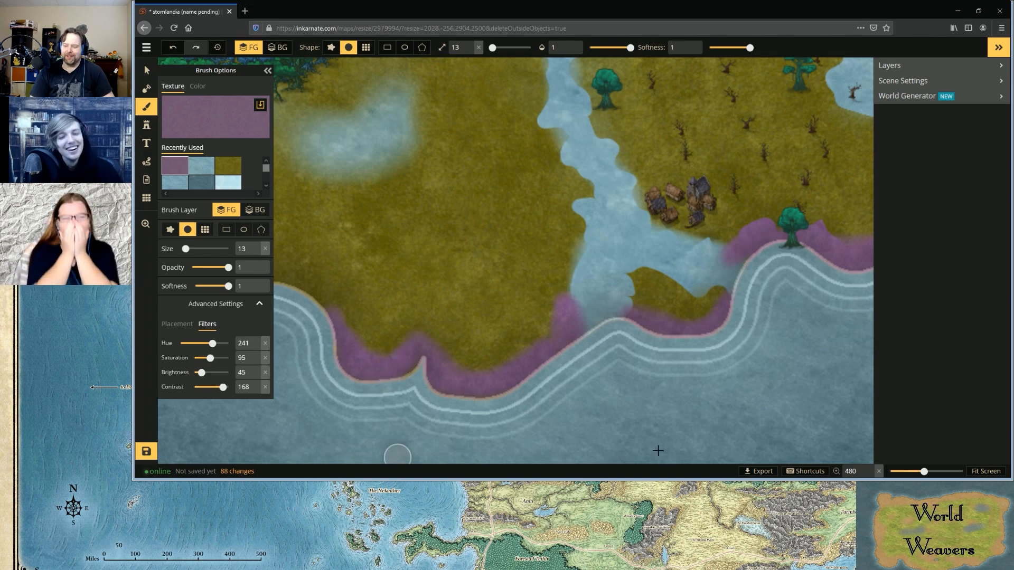
scroll(347, 425, down, 2)
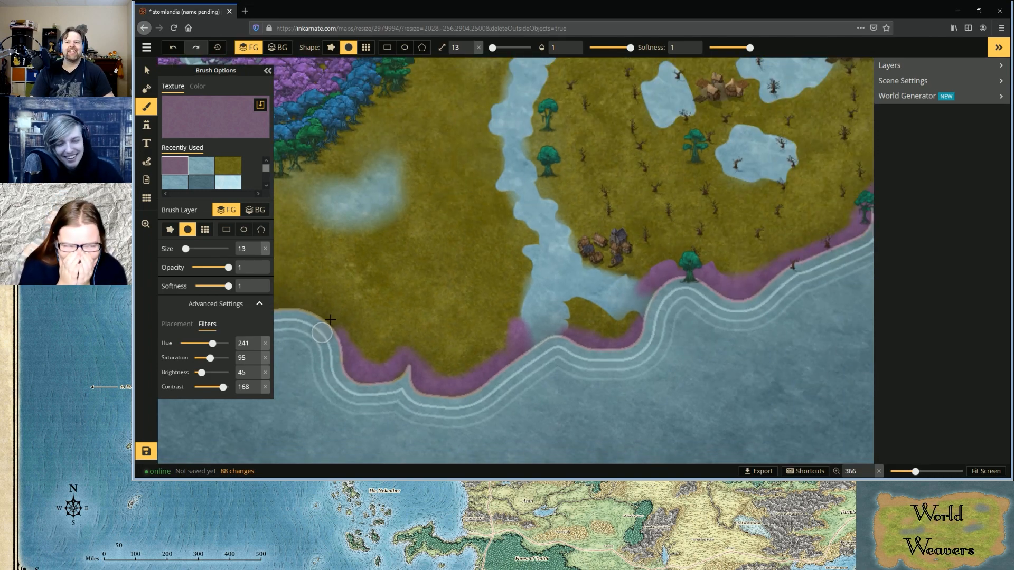
drag(308, 305, 340, 335)
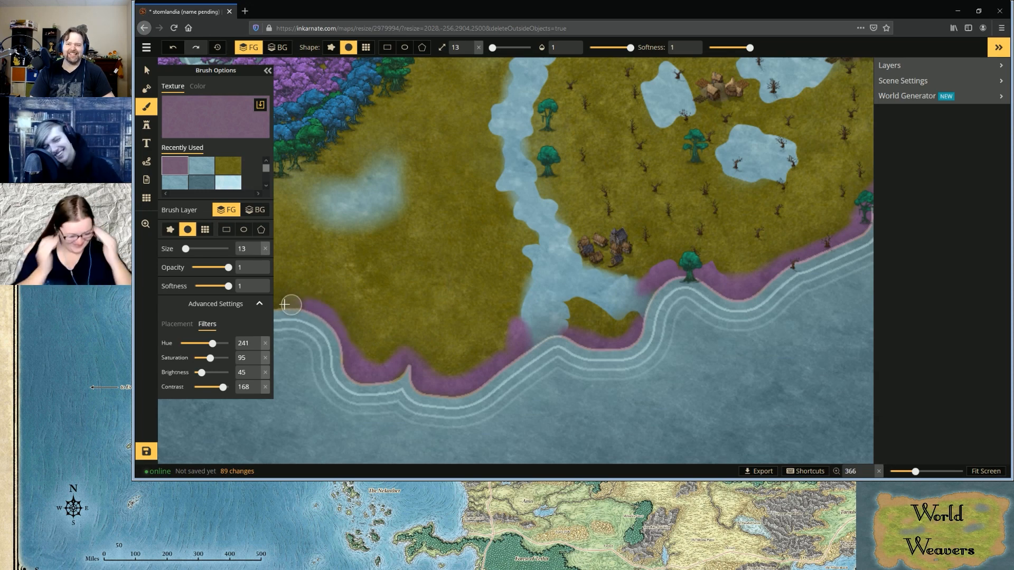
scroll(429, 310, down, 3)
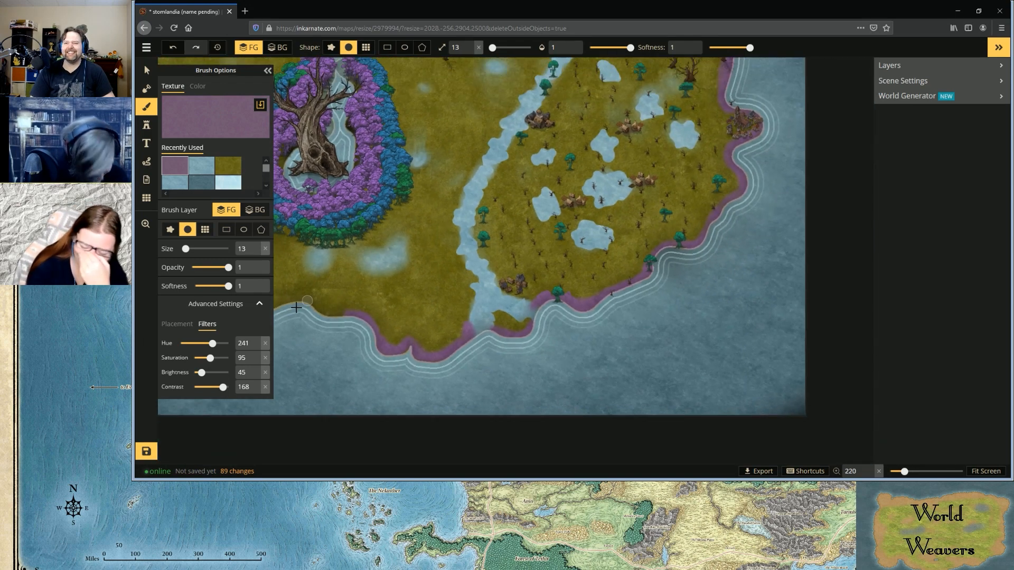
scroll(307, 300, up, 2)
scroll(296, 308, up, 5)
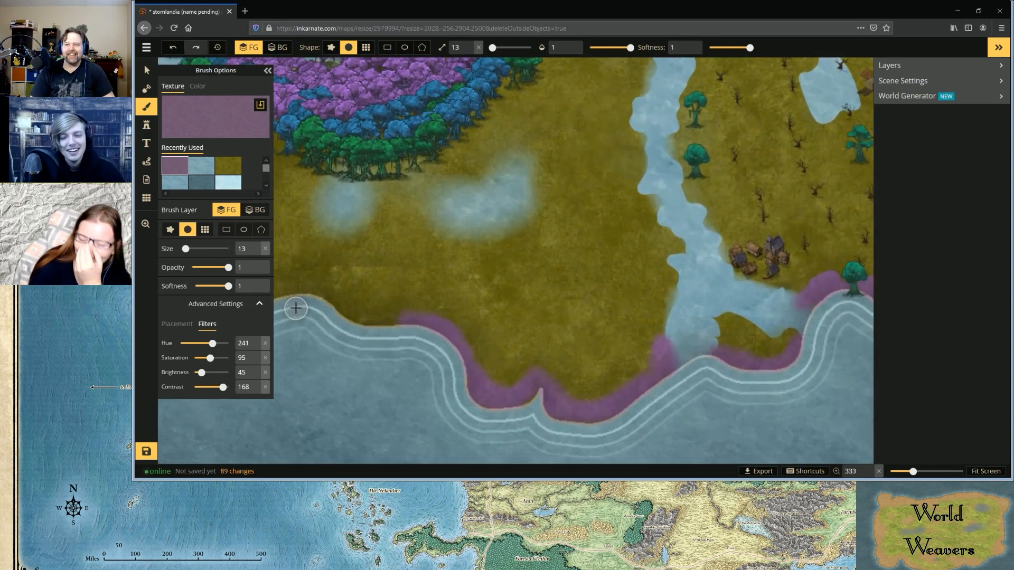
mouse_move(306, 289)
mouse_down()
mouse_move(301, 278)
mouse_move(322, 278)
mouse_move(441, 332)
mouse_move(364, 306)
mouse_move(376, 321)
mouse_move(448, 328)
mouse_move(371, 332)
mouse_move(370, 344)
mouse_up()
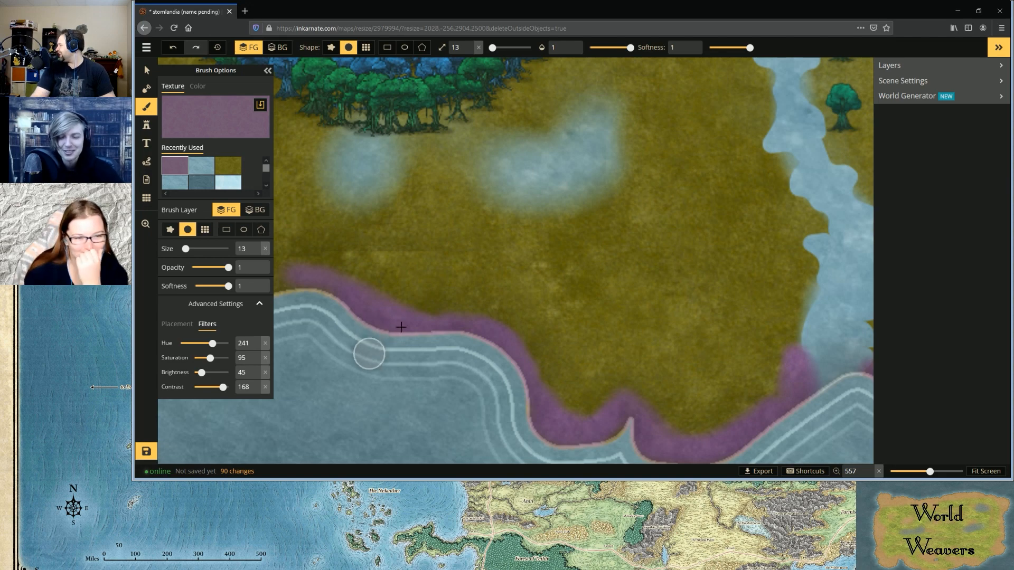
Lower the purple brush to opacity 0.9 and softness 0.85 and continue the shoreline along the southwestern coast below the forest ring
scroll(399, 319, down, 6)
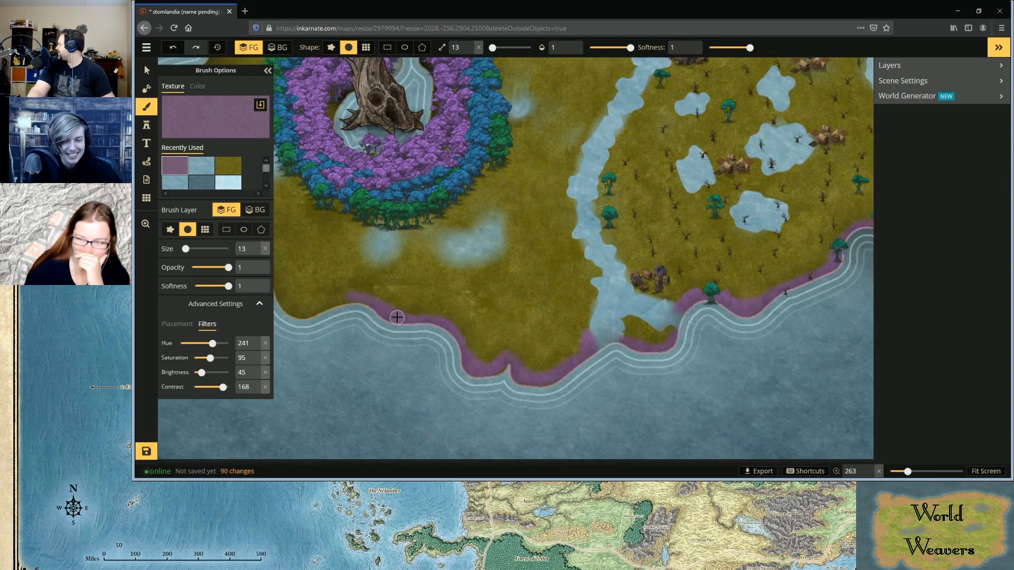
scroll(397, 318, down, 2)
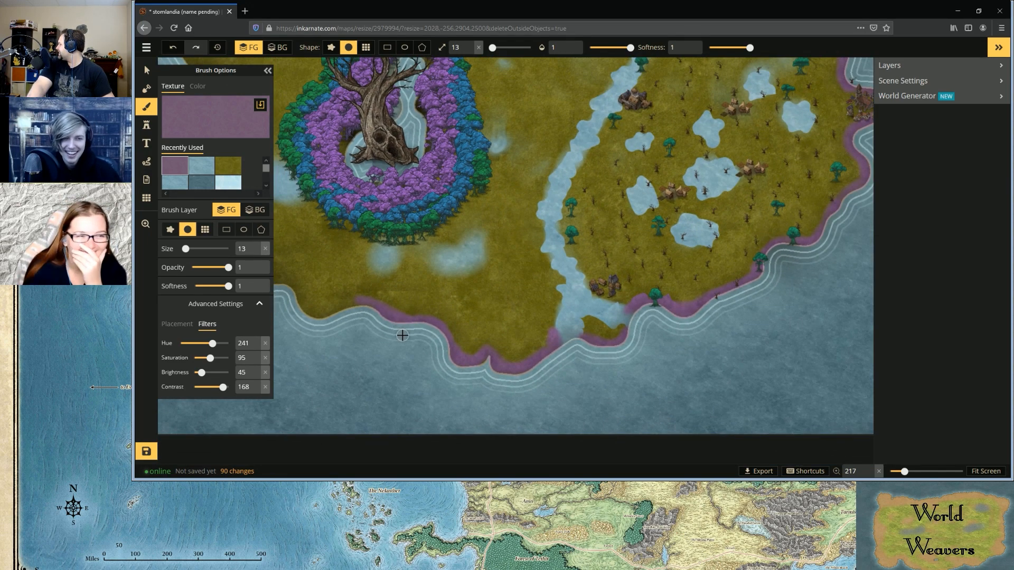
scroll(403, 338, down, 1)
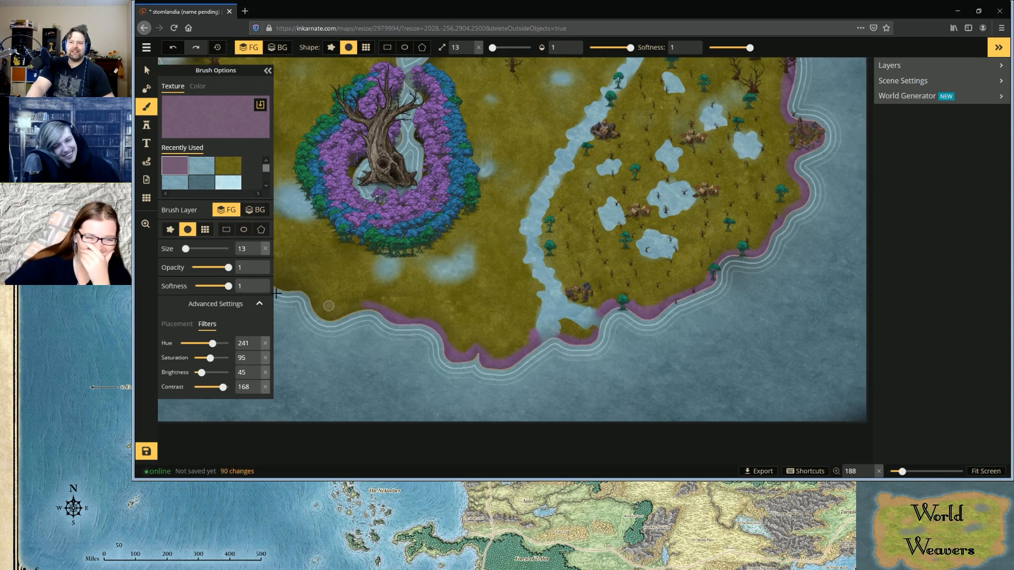
scroll(276, 294, up, 4)
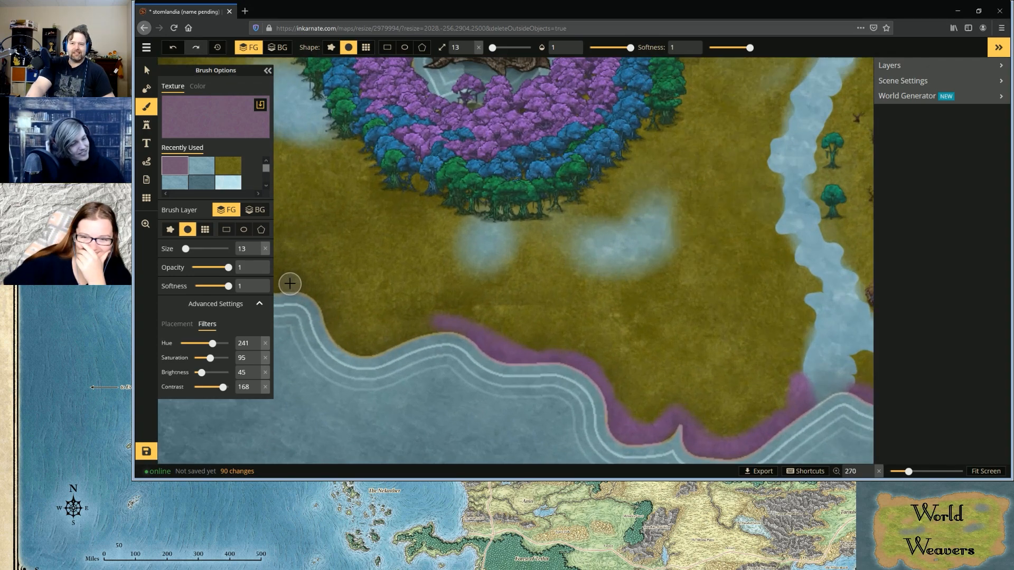
scroll(290, 283, up, 10)
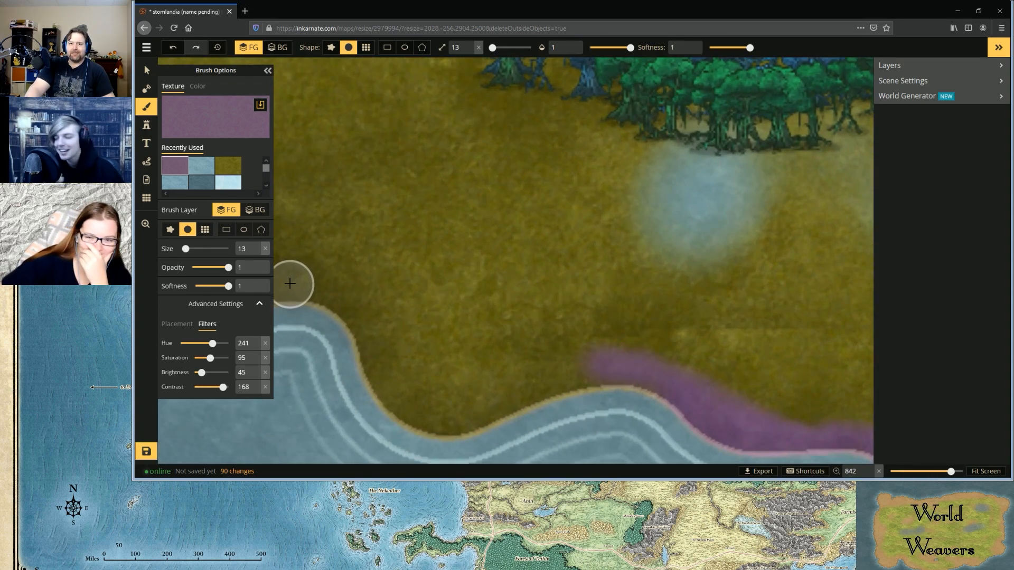
scroll(309, 272, down, 3)
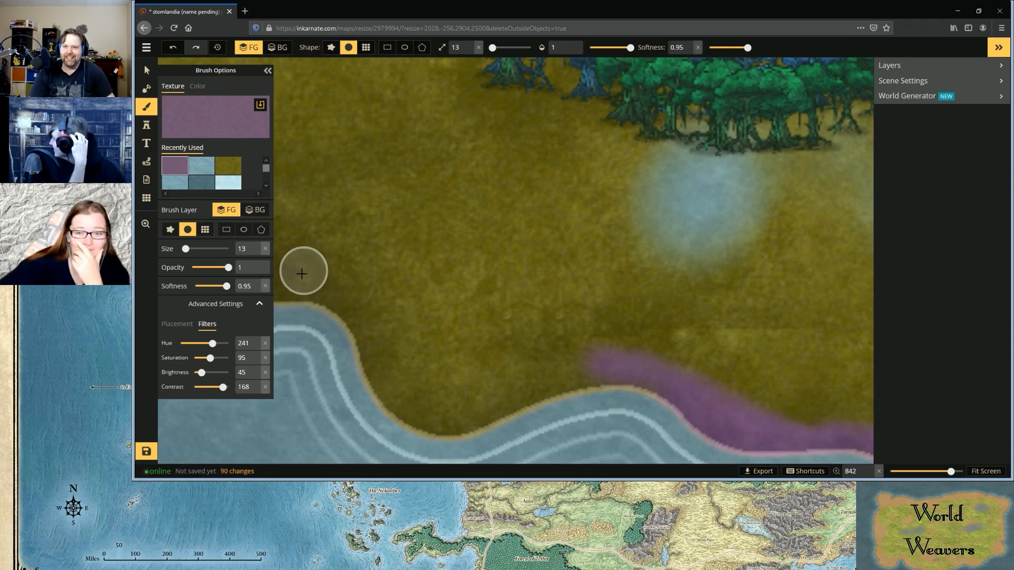
scroll(303, 280, down, 1)
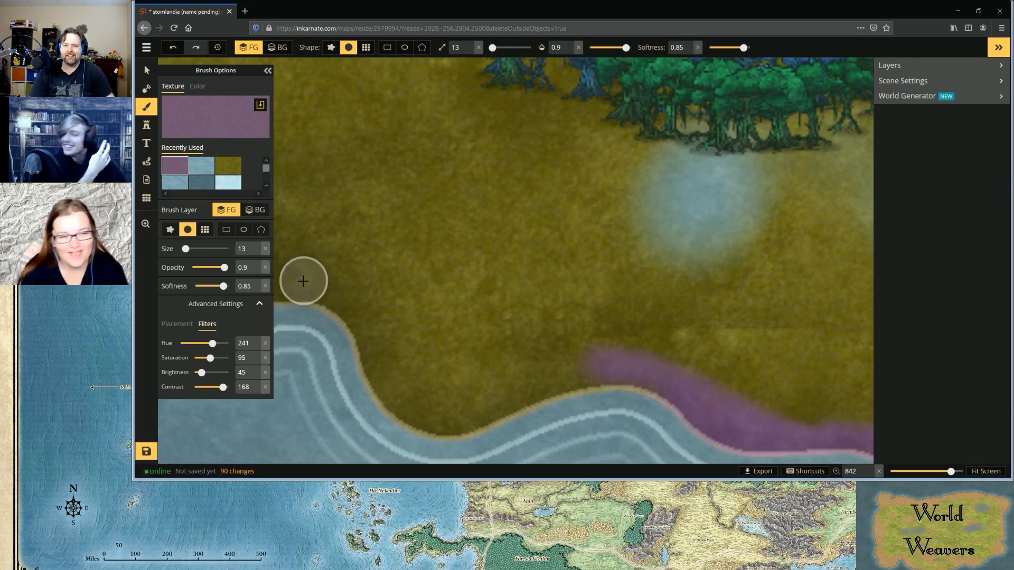
mouse_move(303, 281)
mouse_down()
mouse_move(448, 429)
mouse_move(599, 381)
mouse_move(429, 417)
mouse_move(372, 379)
mouse_move(359, 351)
mouse_move(404, 403)
mouse_move(594, 379)
mouse_move(458, 407)
mouse_move(404, 403)
mouse_move(305, 300)
mouse_move(255, 293)
mouse_move(293, 291)
mouse_move(215, 293)
mouse_move(263, 291)
mouse_up()
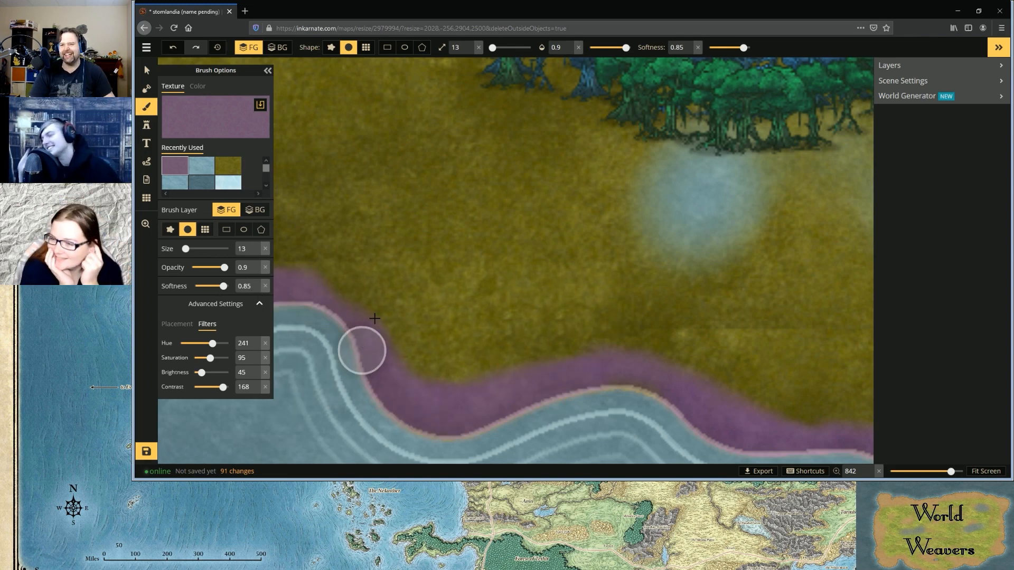
Paint the rest of the western coastline purple, up to the edge of the northwestern snow
scroll(370, 311, down, 1)
scroll(370, 311, down, 5)
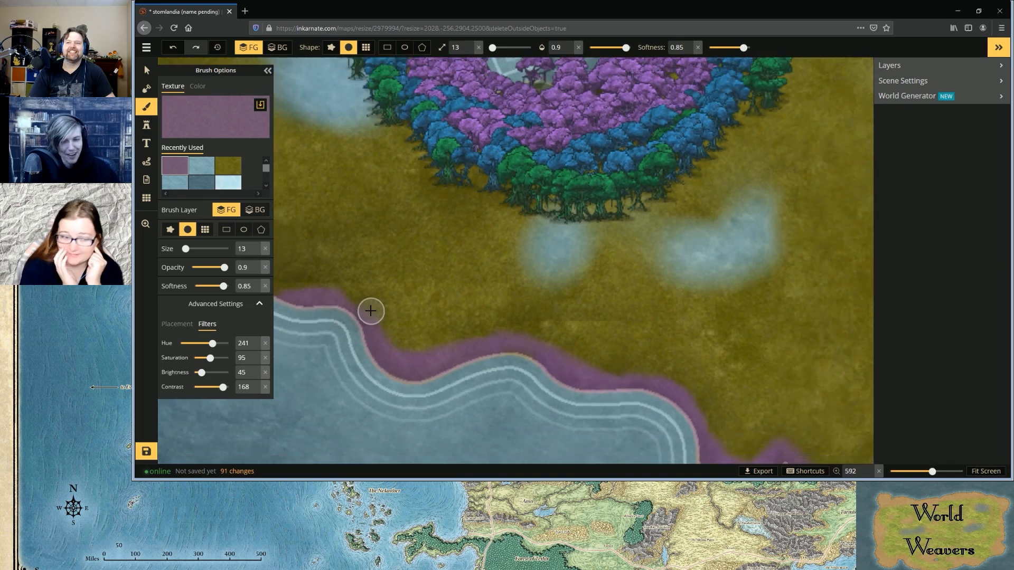
scroll(470, 412, down, 6)
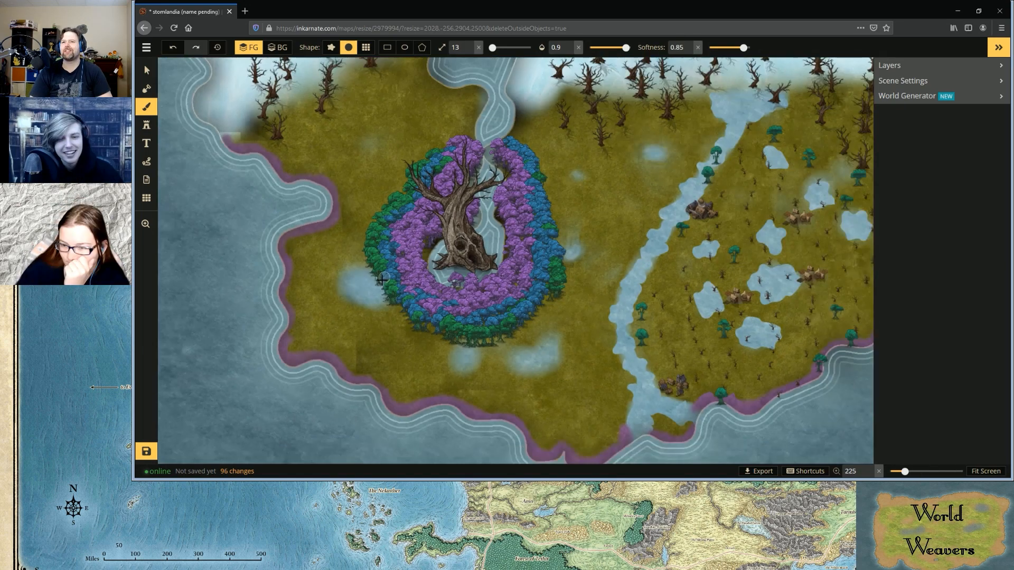
scroll(378, 278, down, 5)
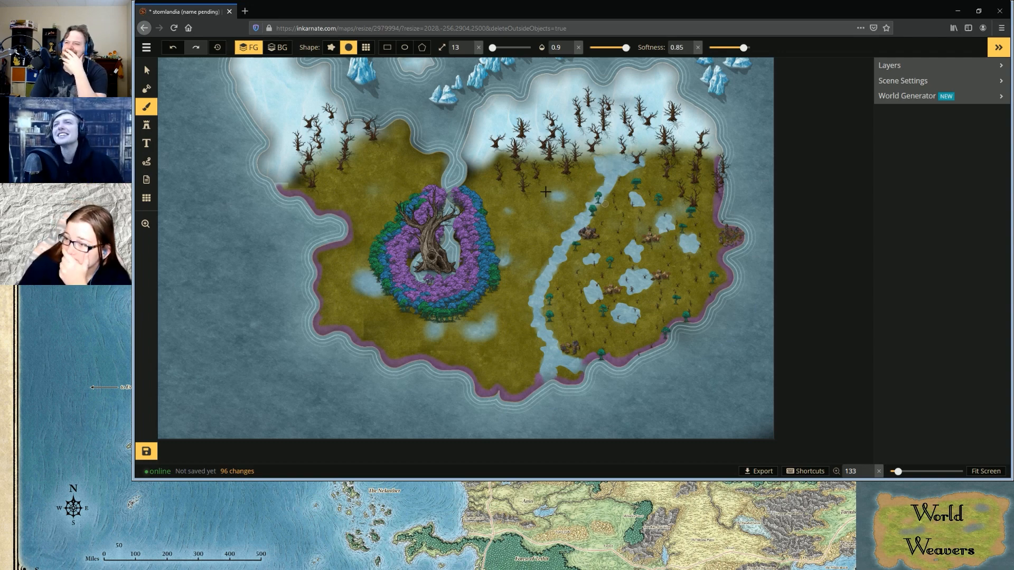
Switch to the random green tree stamps, reduce their size to 91 and collapse the stamp options
scroll(533, 219, up, 2)
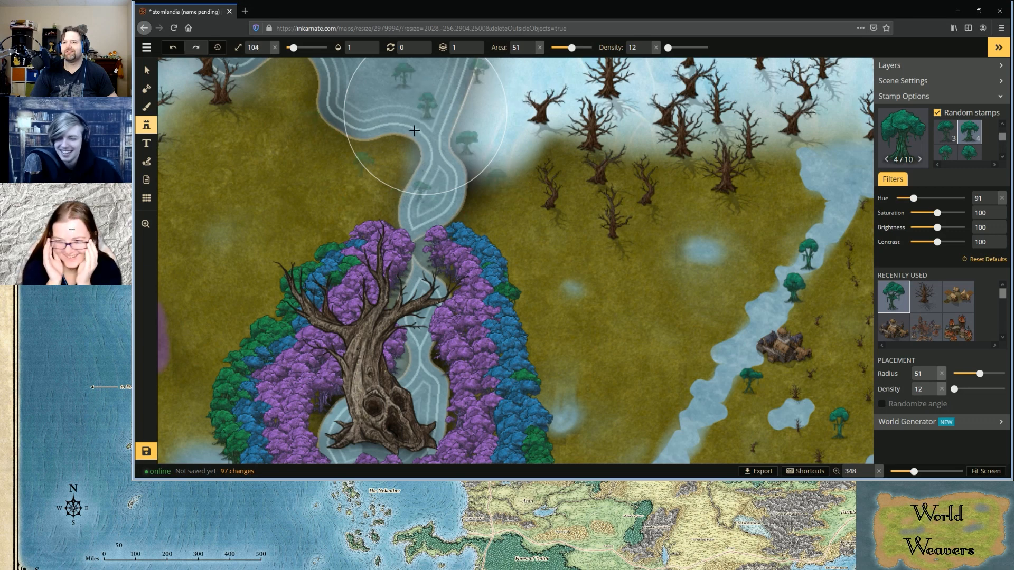
scroll(417, 129, down, 3)
scroll(406, 156, down, 1)
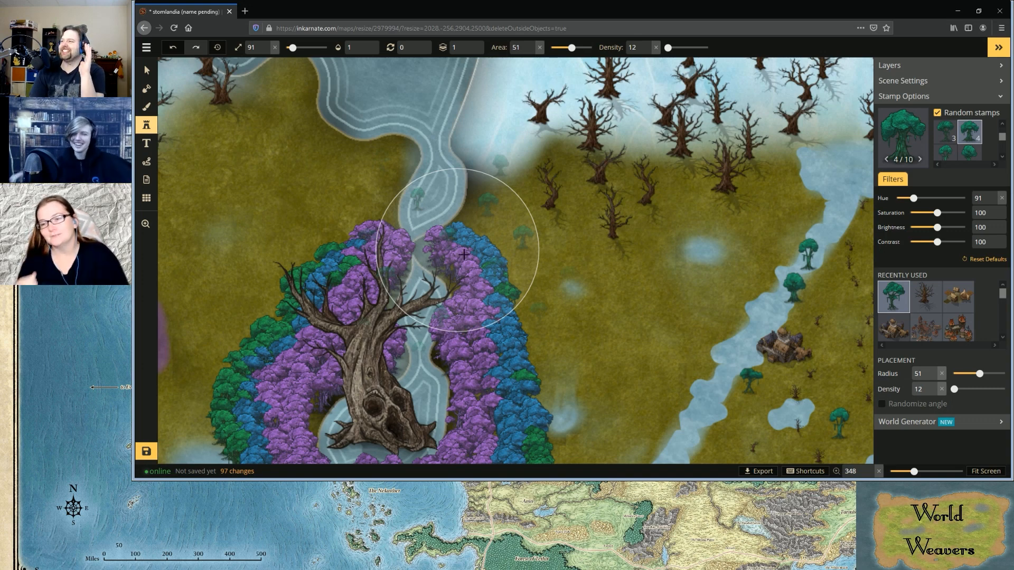
click(919, 100)
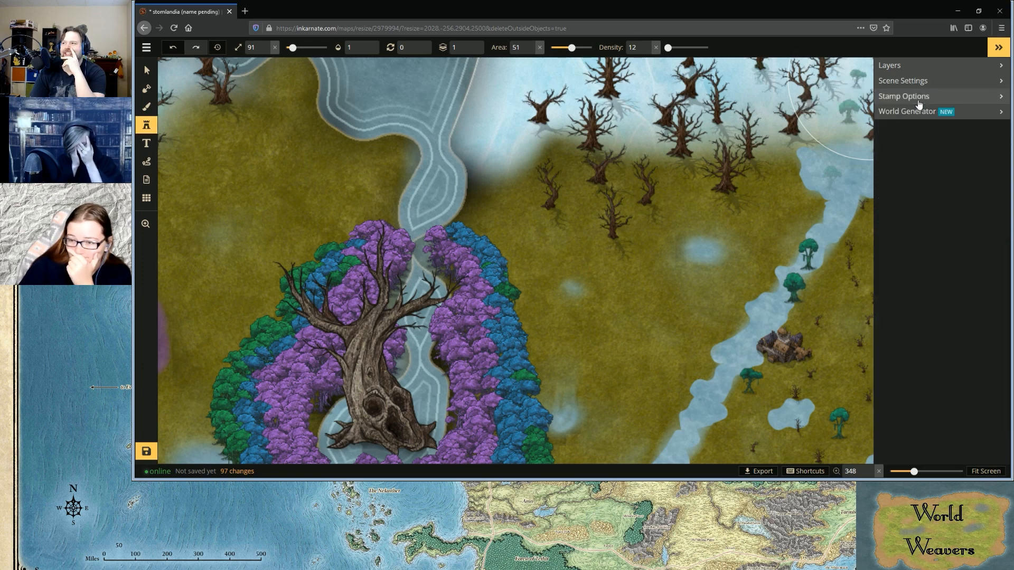
click(919, 101)
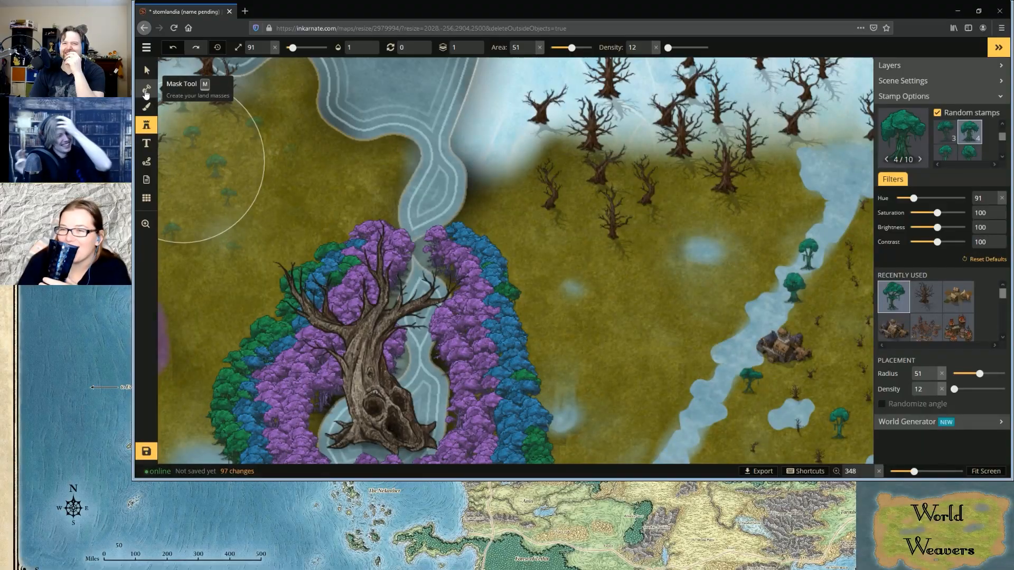
click(146, 90)
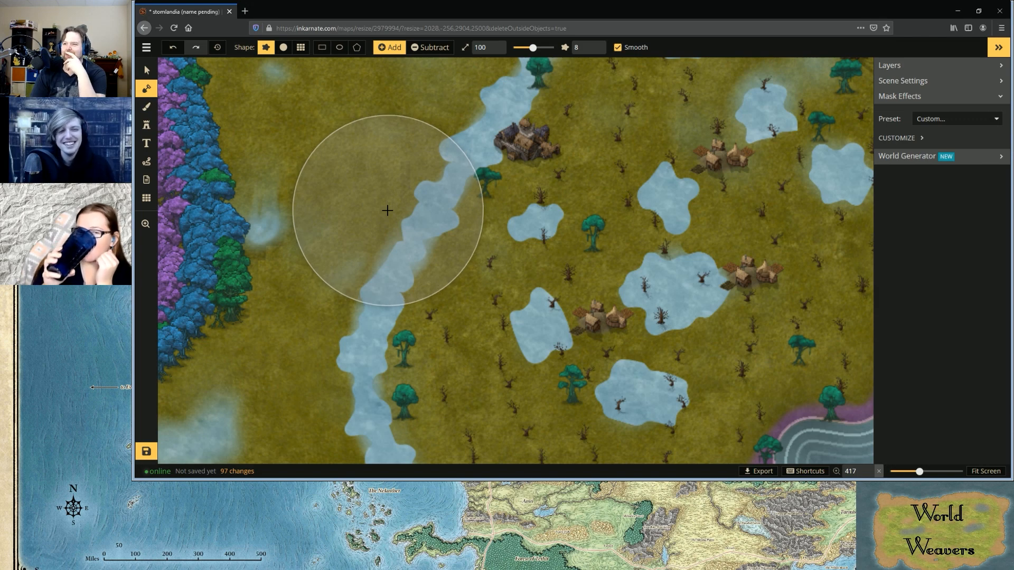
scroll(387, 211, down, 3)
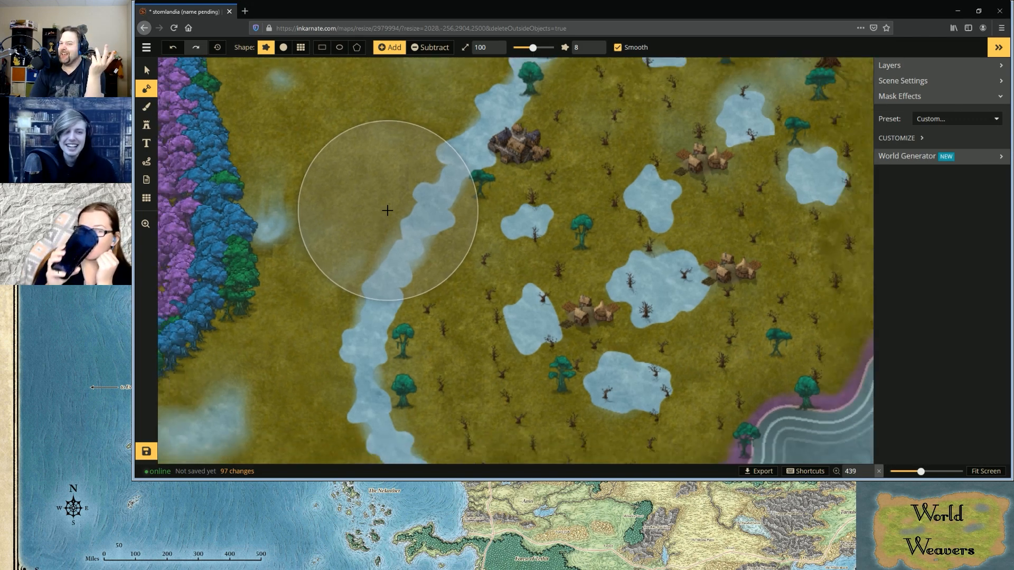
scroll(387, 210, down, 3)
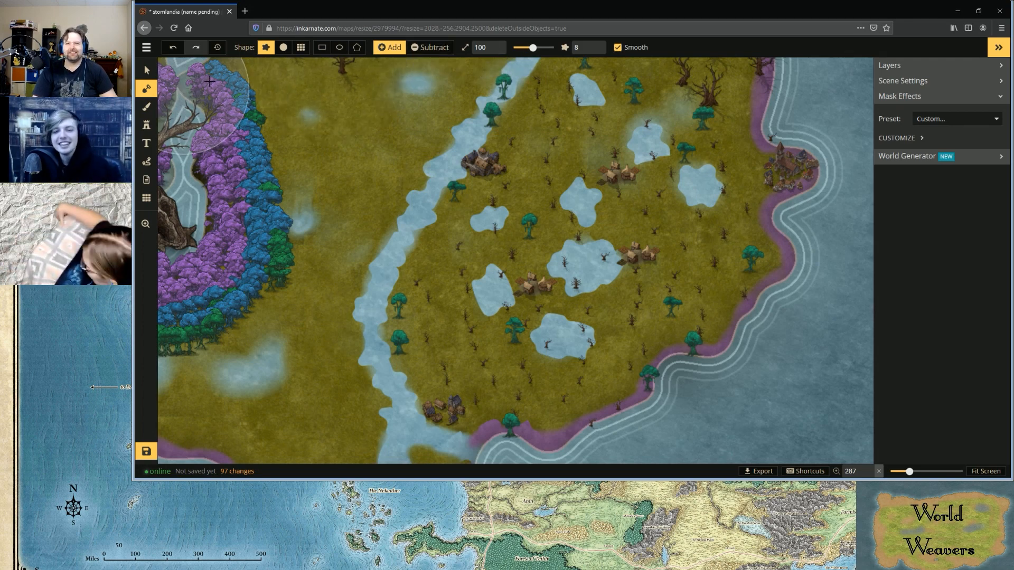
scroll(210, 80, up, 1)
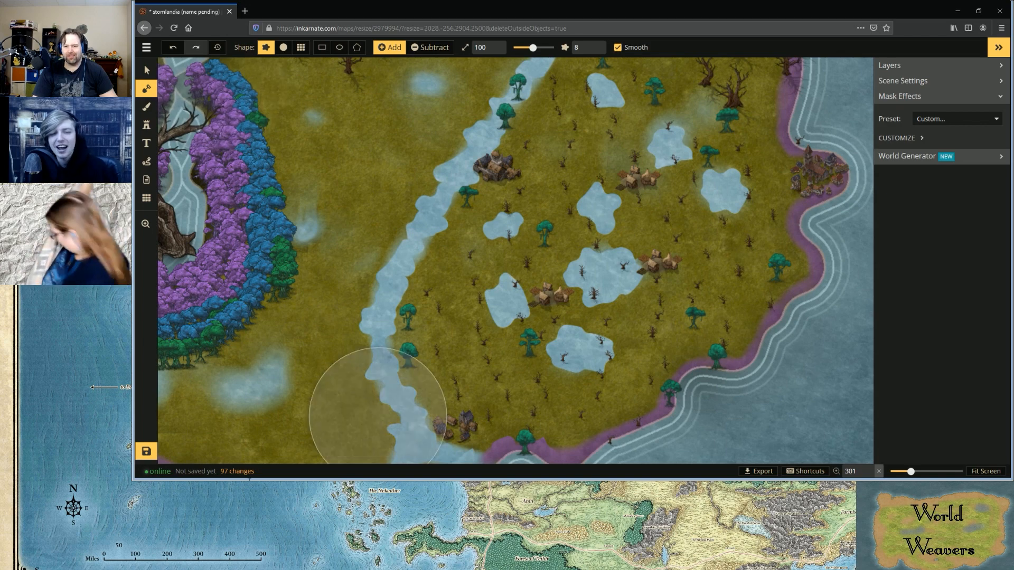
scroll(398, 330, down, 1)
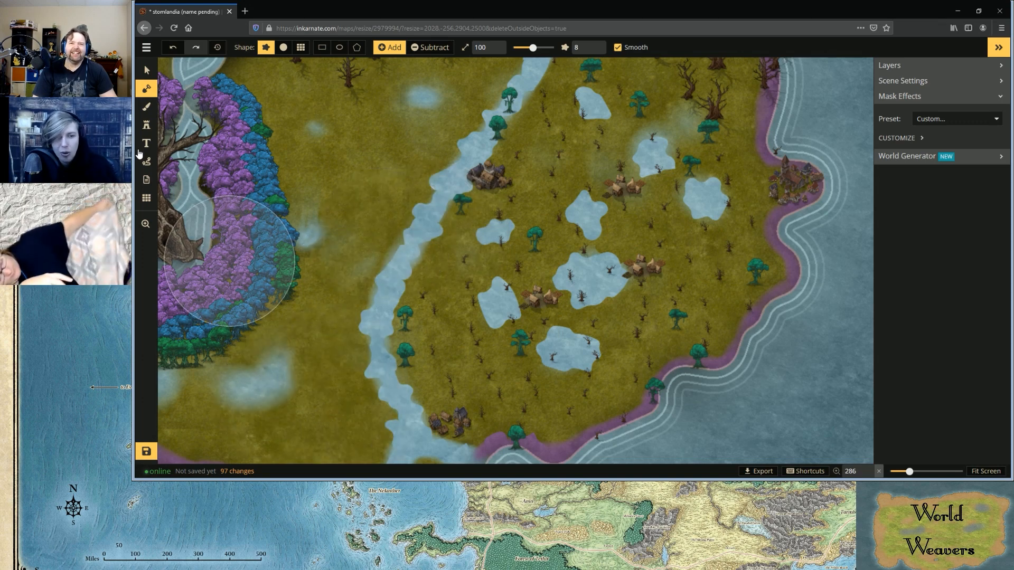
Open the stamp catalog and examine its building, creature, terrain and ship stamps through to the icons and emblems at the end
click(148, 125)
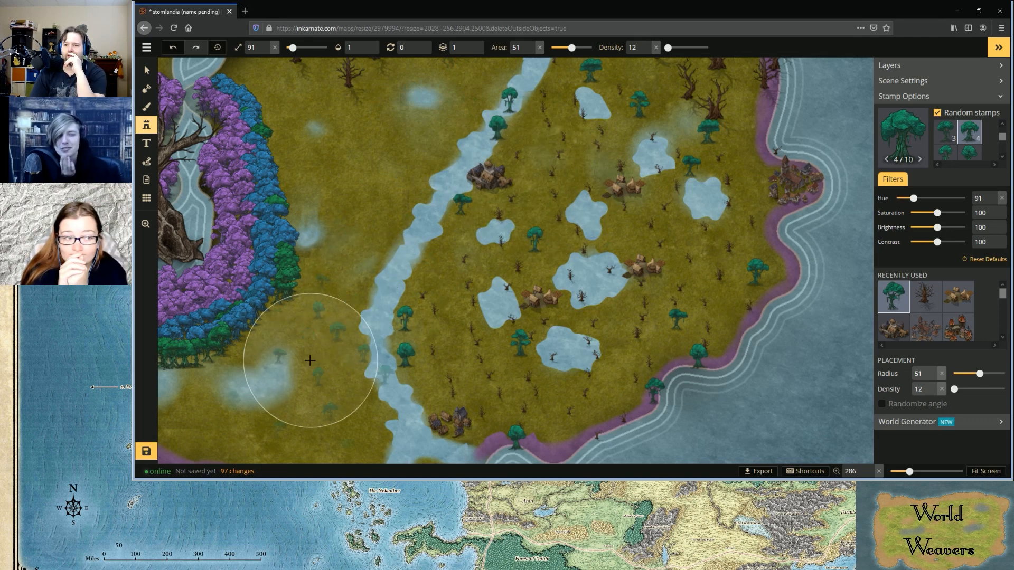
scroll(312, 358, up, 2)
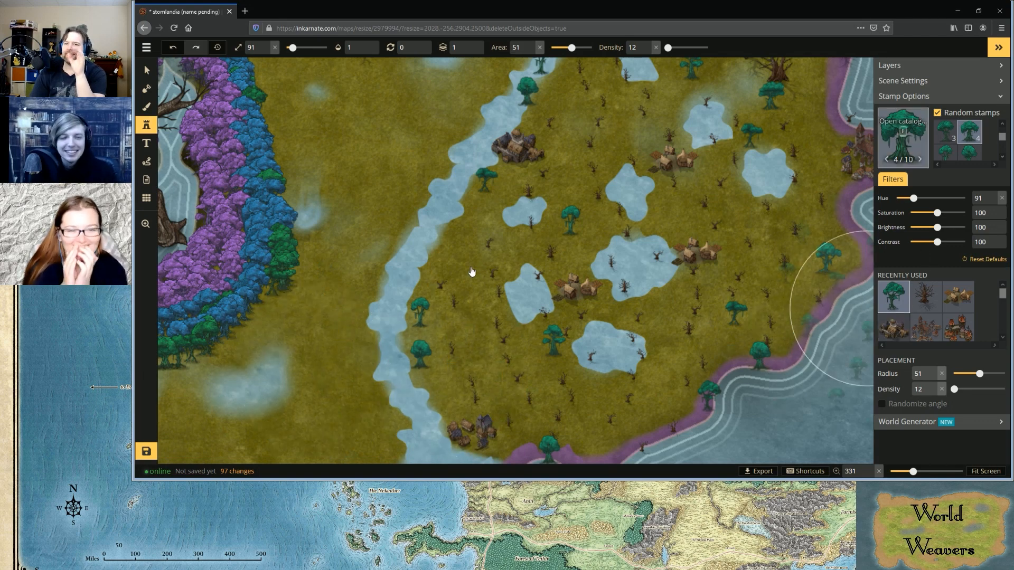
key(f)
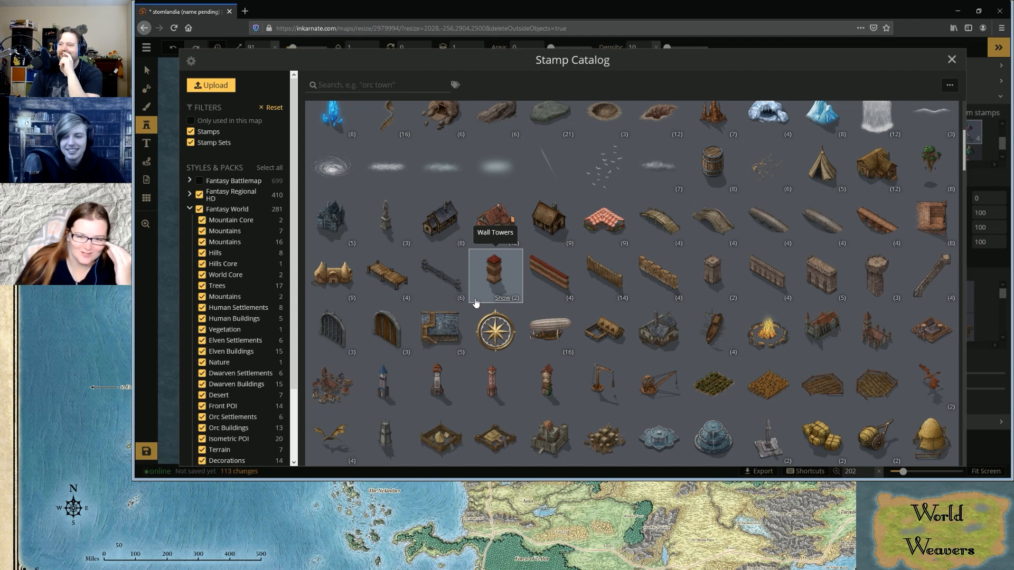
scroll(473, 298, down, 2)
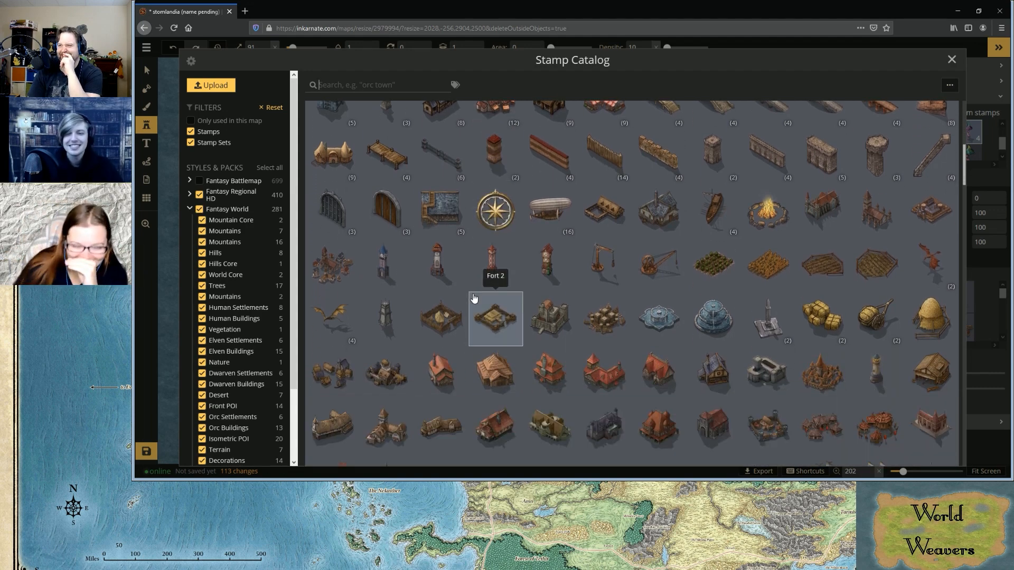
scroll(473, 297, down, 6)
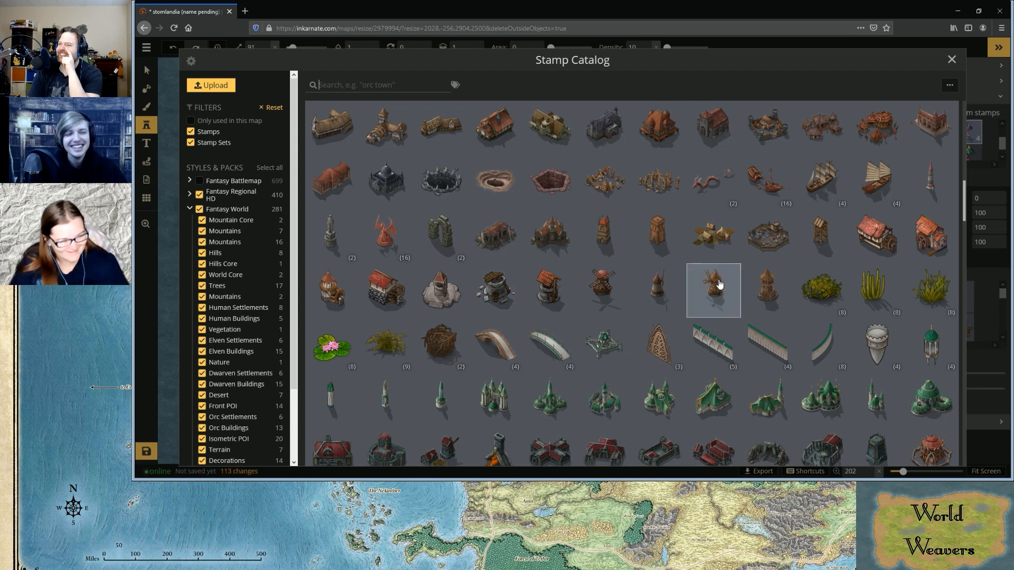
scroll(654, 272, down, 3)
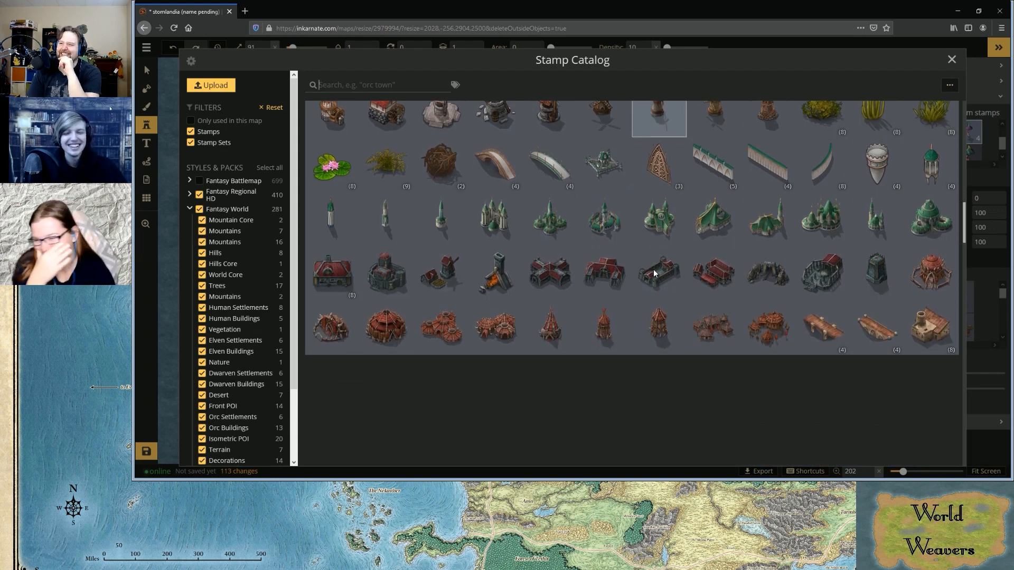
scroll(653, 273, down, 2)
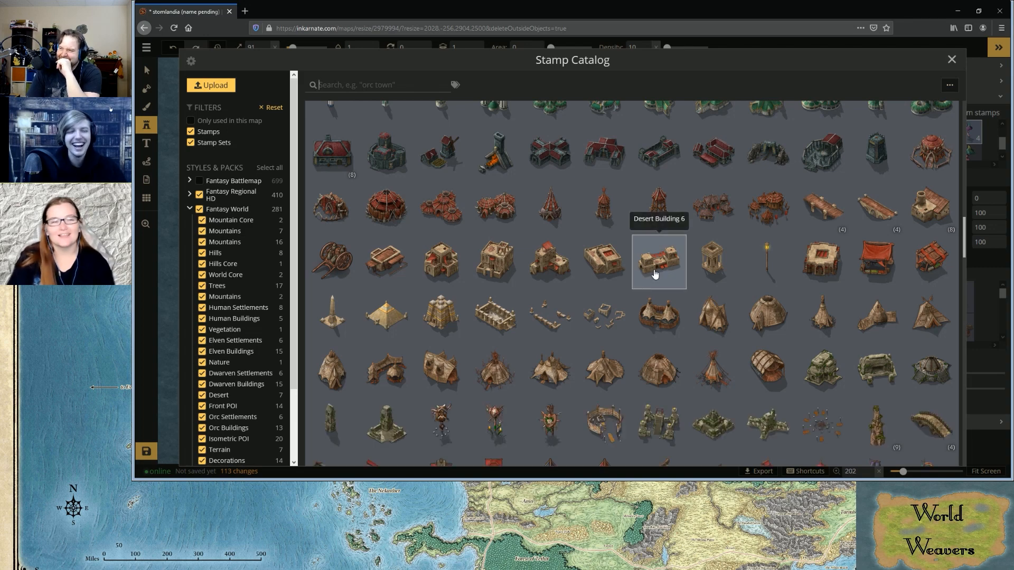
scroll(655, 272, down, 2)
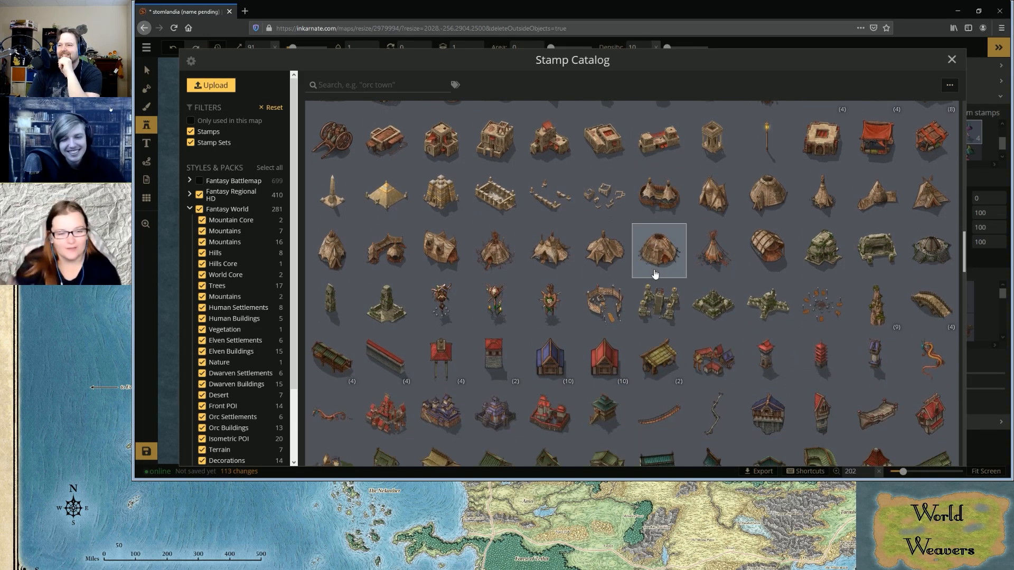
scroll(655, 273, down, 3)
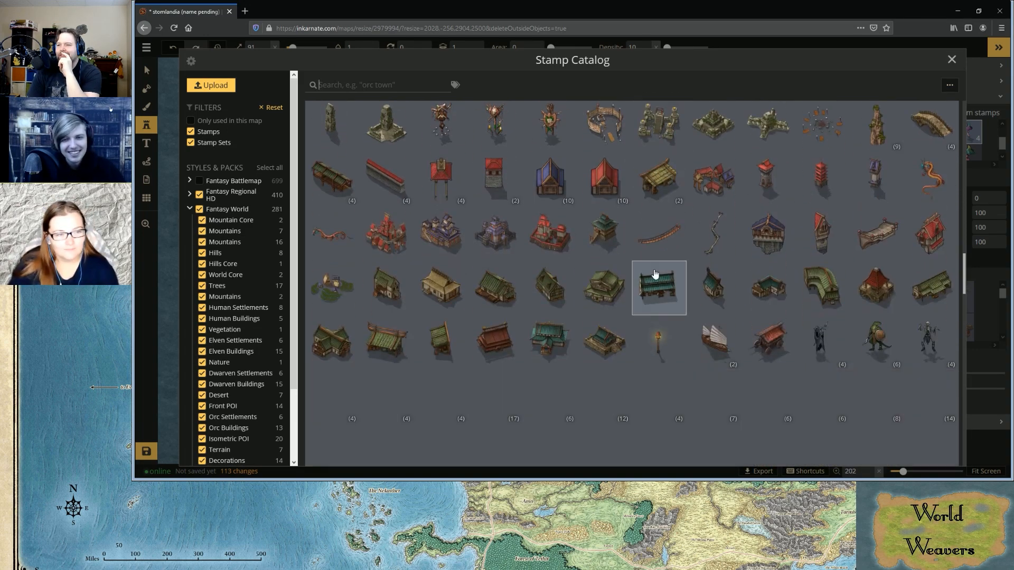
scroll(645, 287, down, 3)
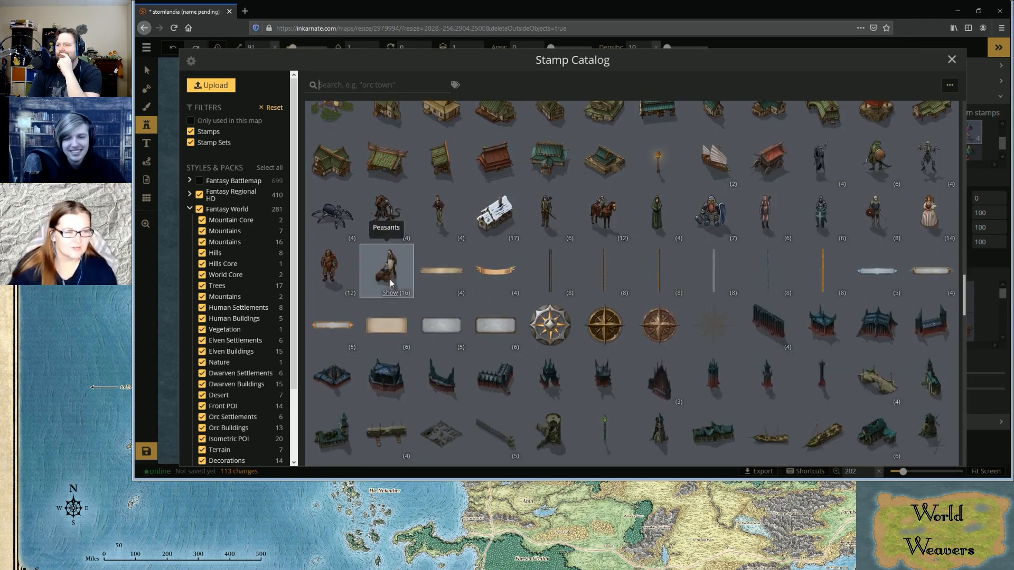
scroll(390, 279, down, 2)
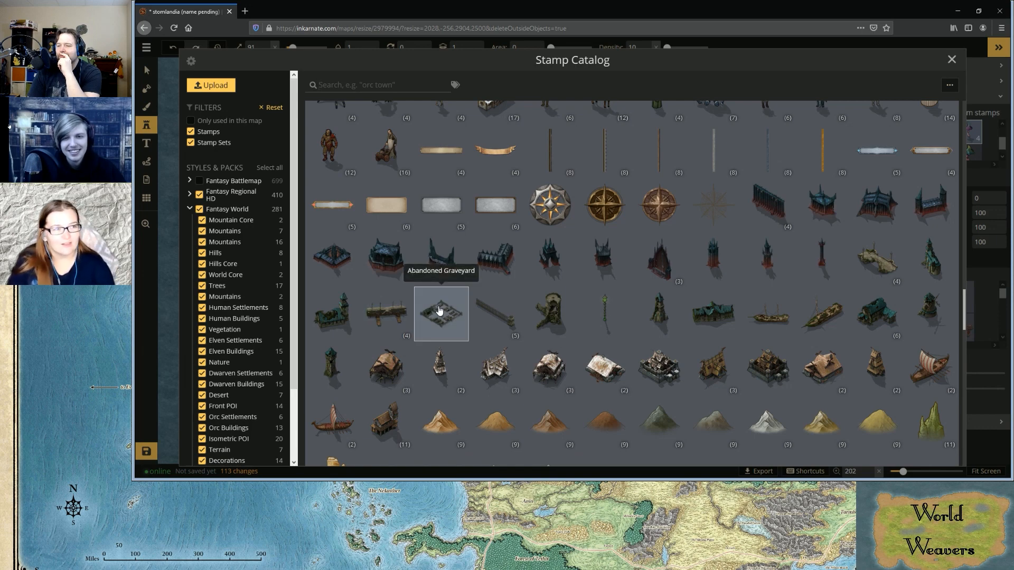
scroll(439, 310, down, 1)
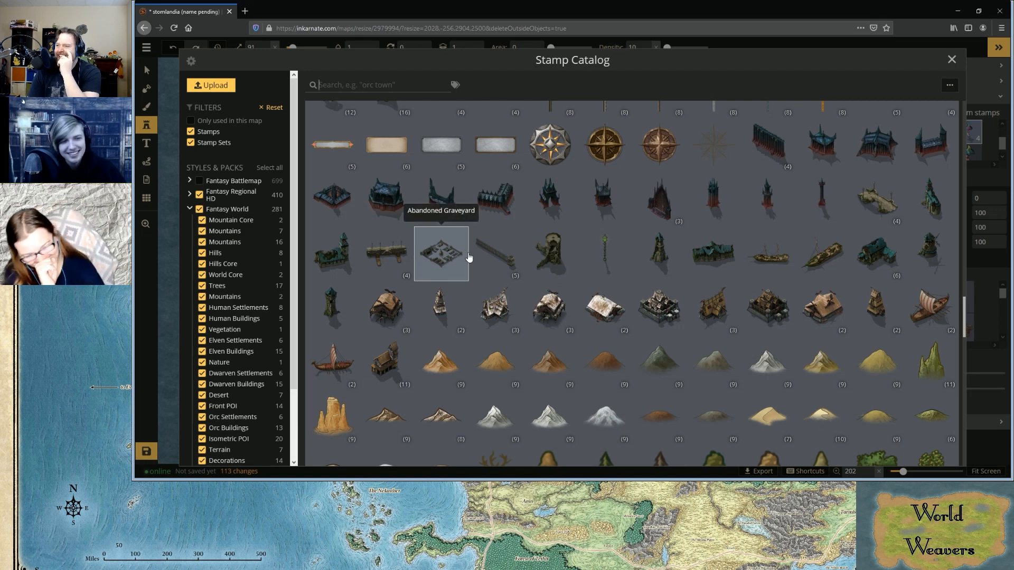
scroll(467, 257, down, 10)
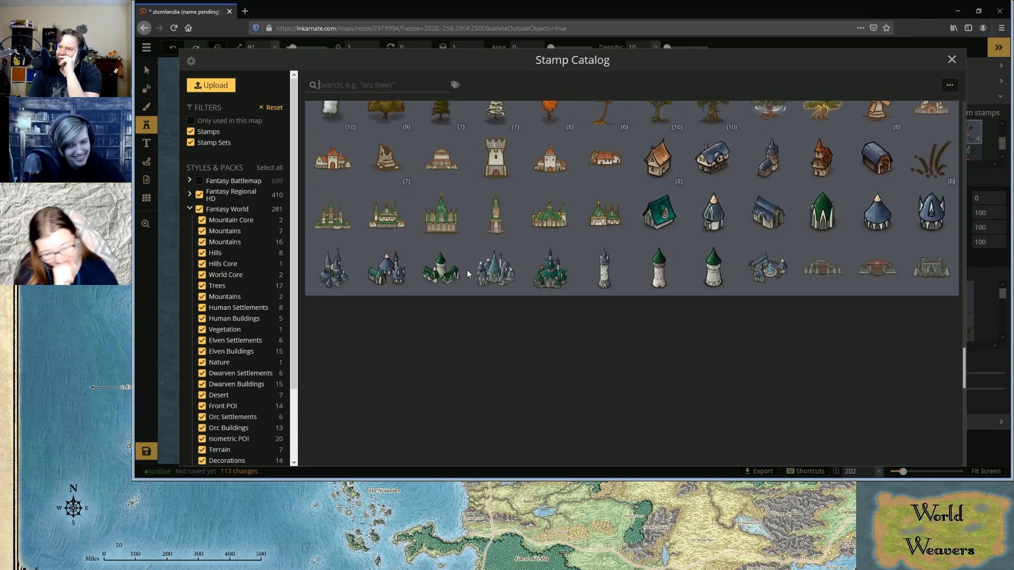
scroll(467, 269, down, 5)
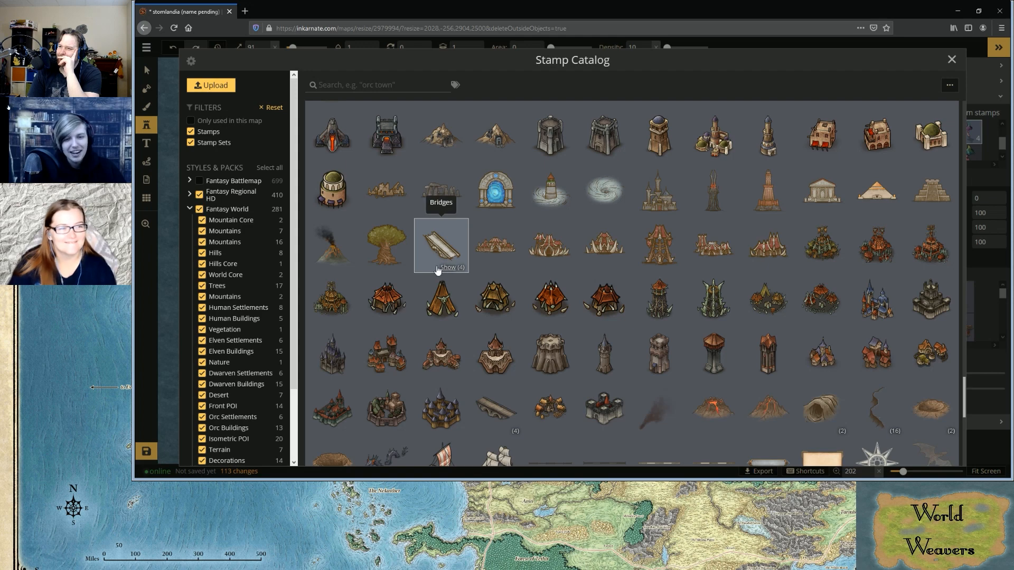
scroll(437, 270, down, 2)
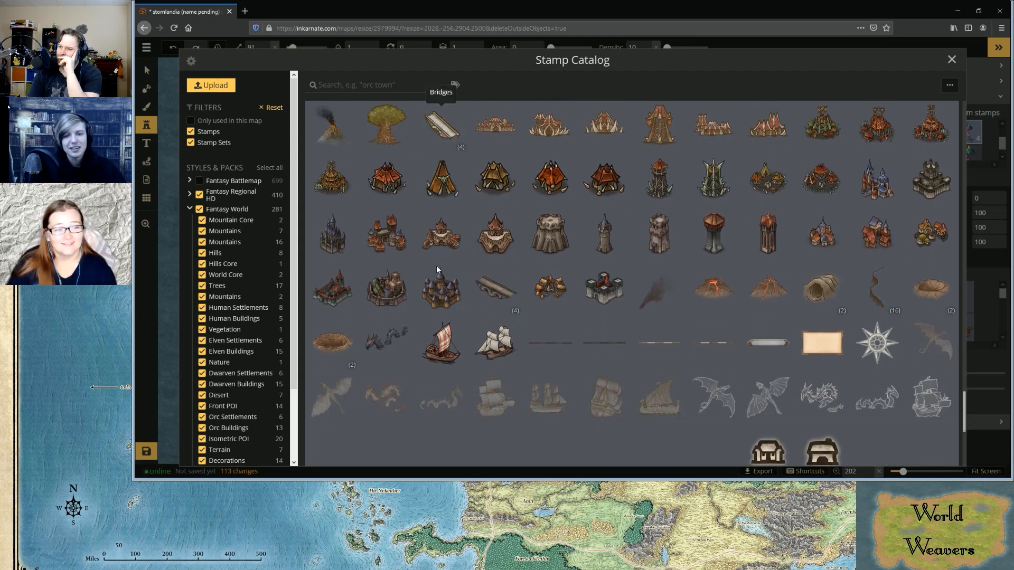
scroll(437, 270, down, 4)
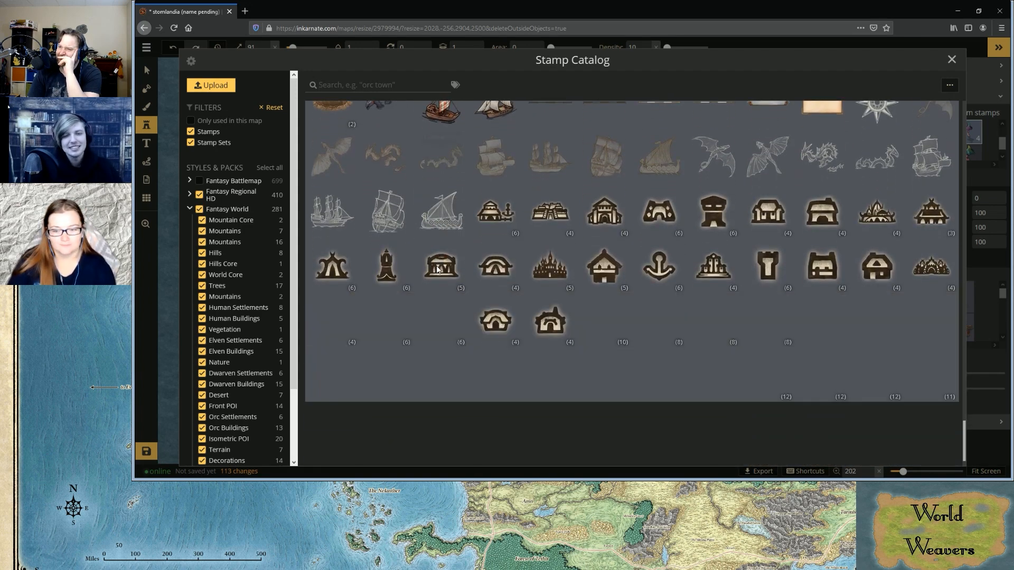
scroll(437, 271, down, 1)
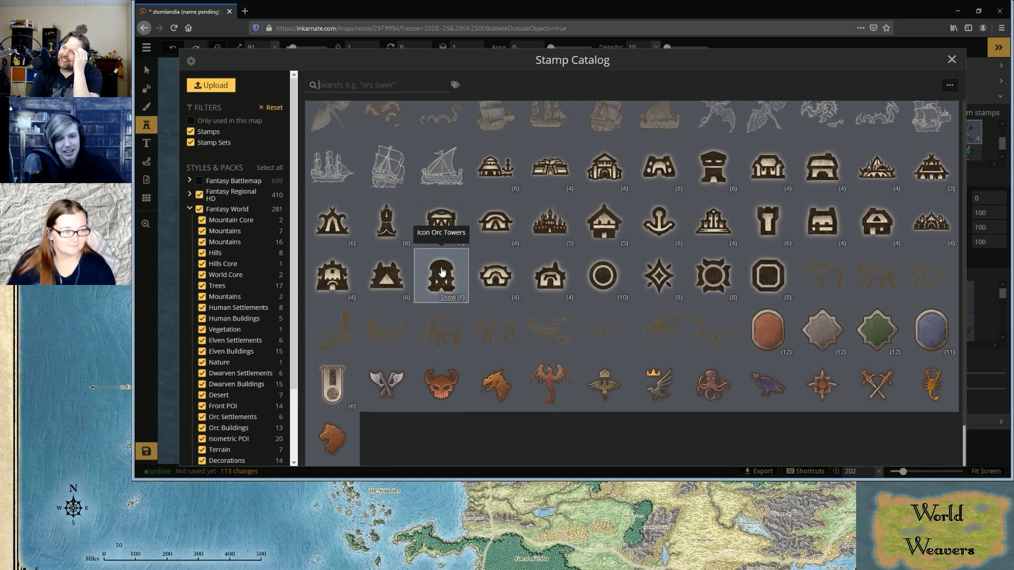
Look back through the stamp catalog from the icons up to the trees, rocks and flowers, and again down through the building stamps
scroll(485, 289, up, 4)
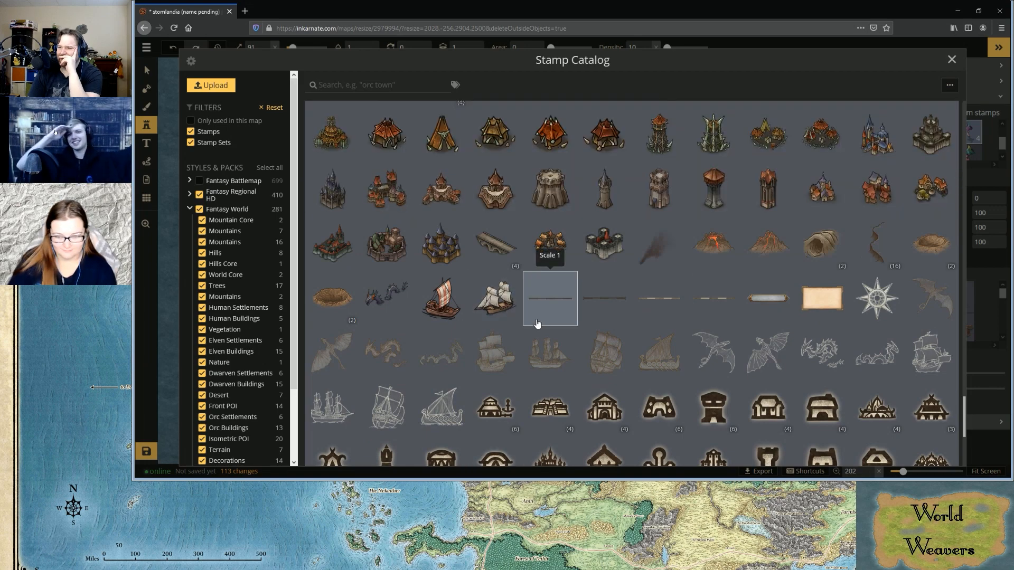
scroll(537, 323, up, 3)
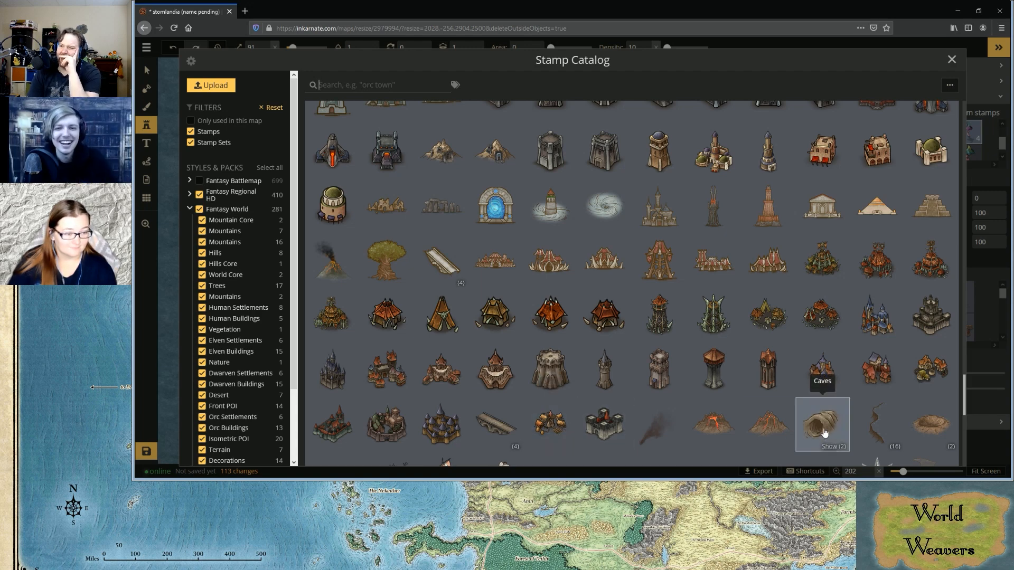
scroll(822, 428, up, 12)
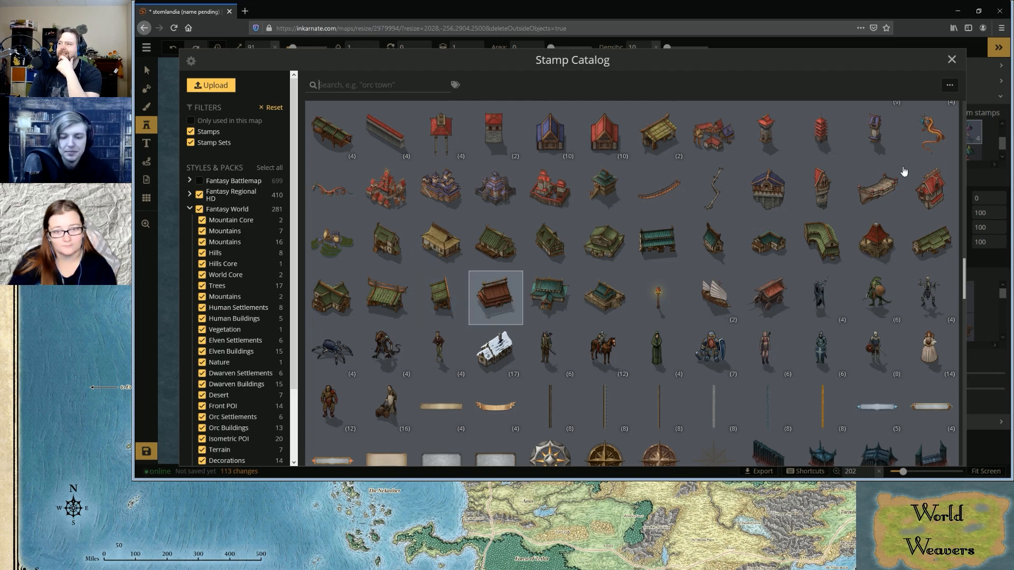
scroll(596, 293, up, 5)
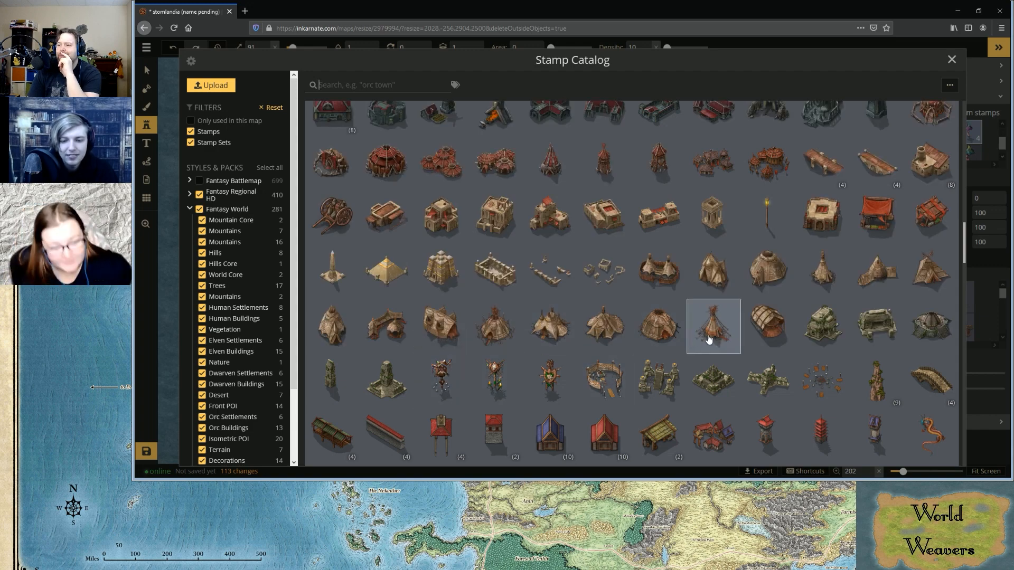
scroll(623, 362, up, 5)
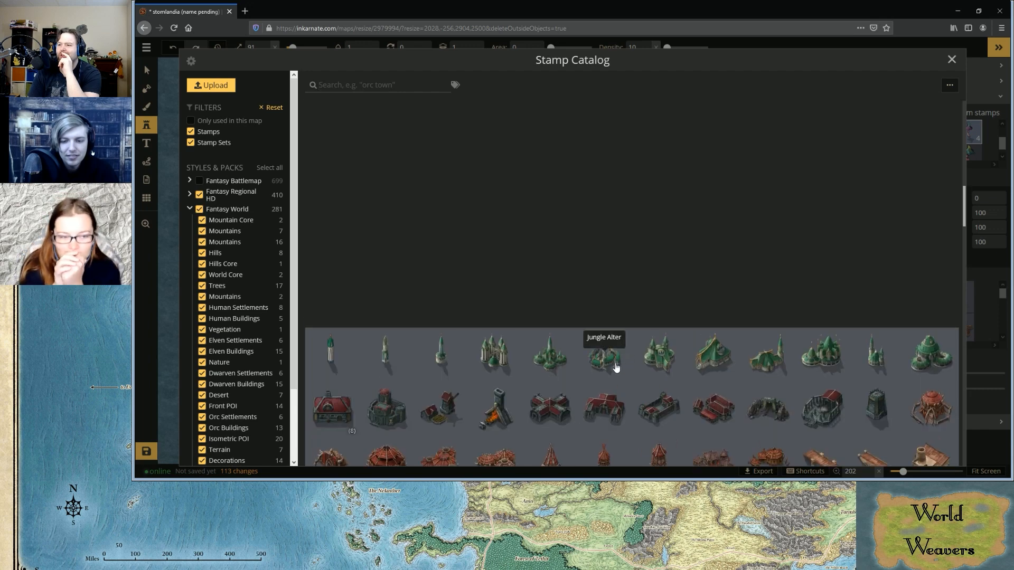
scroll(611, 372, up, 1)
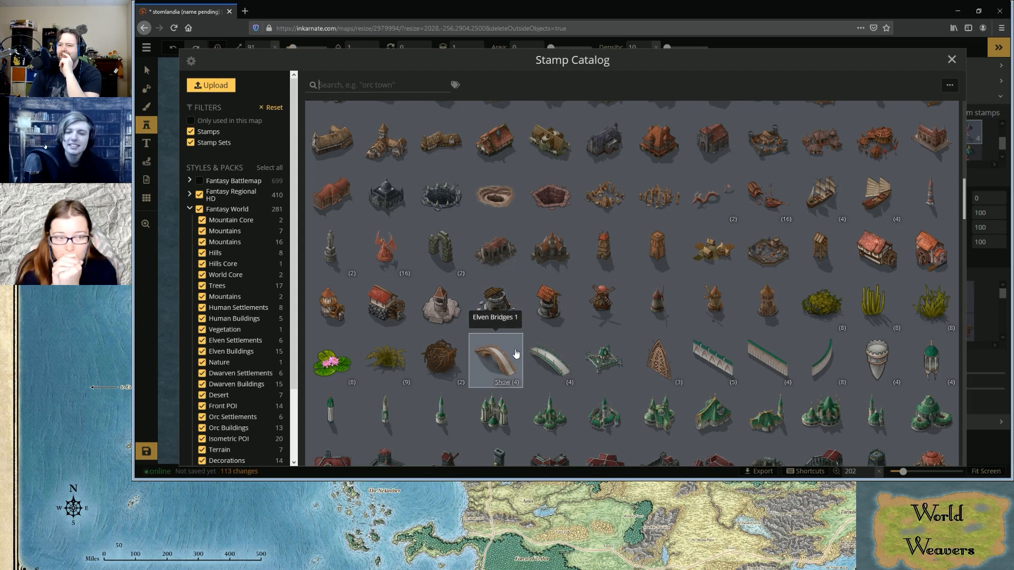
scroll(515, 352, up, 2)
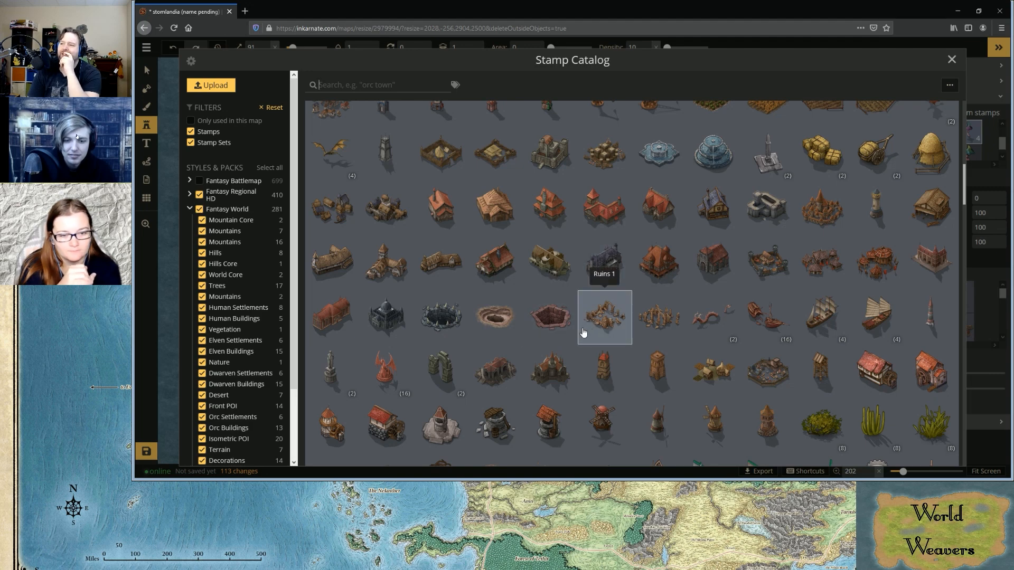
scroll(583, 331, up, 5)
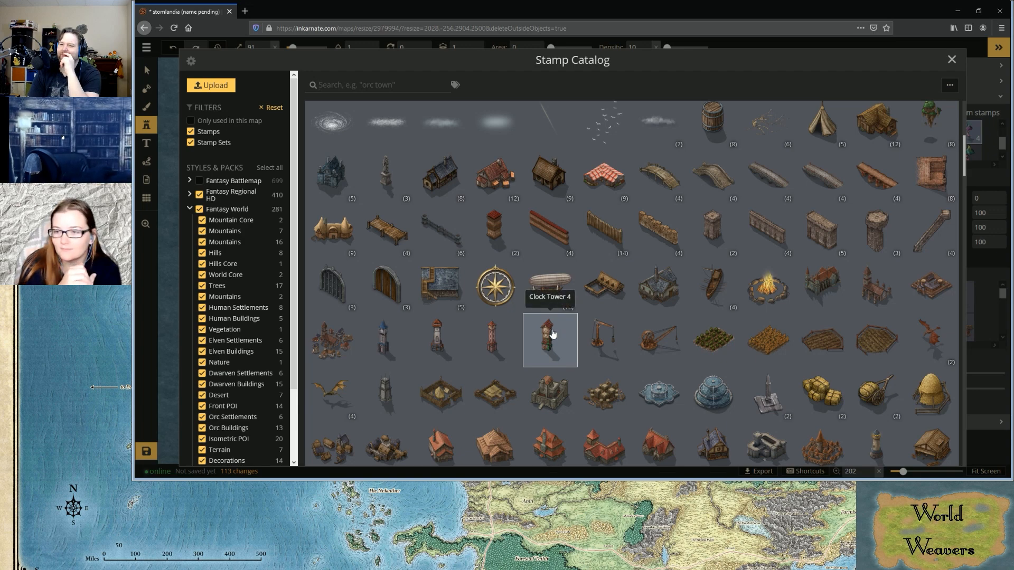
scroll(553, 334, up, 4)
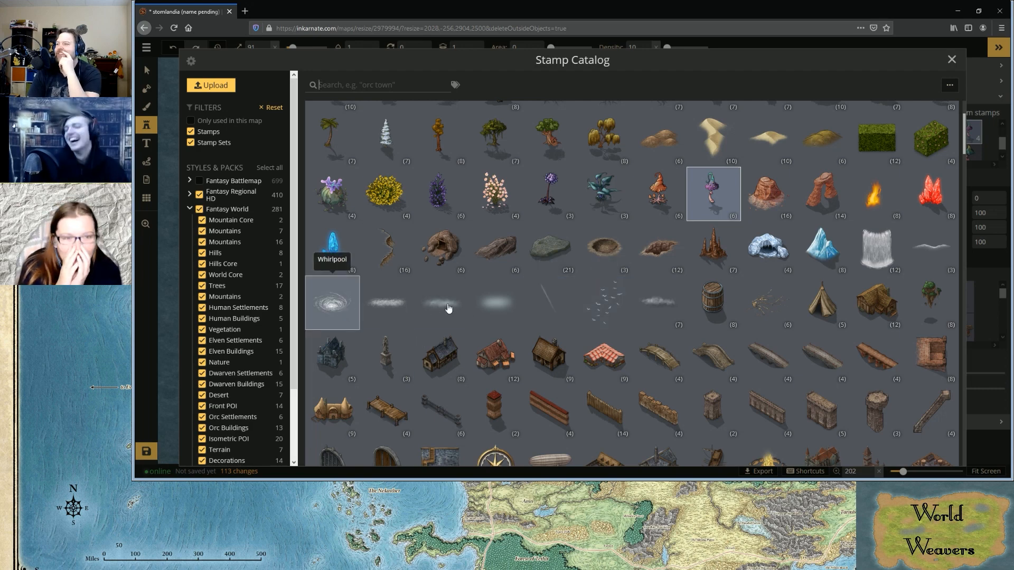
scroll(477, 321, up, 1)
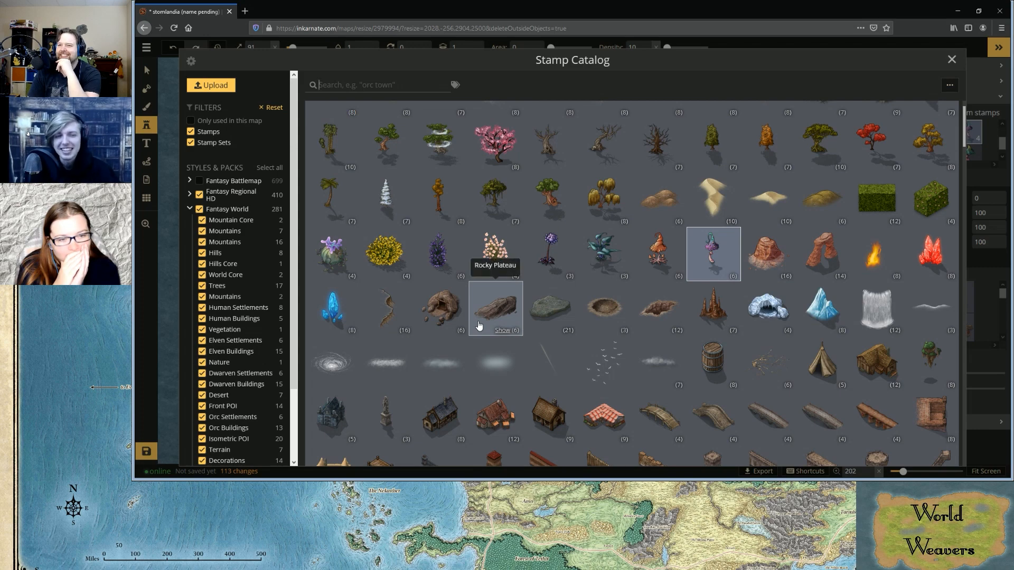
scroll(479, 325, up, 1)
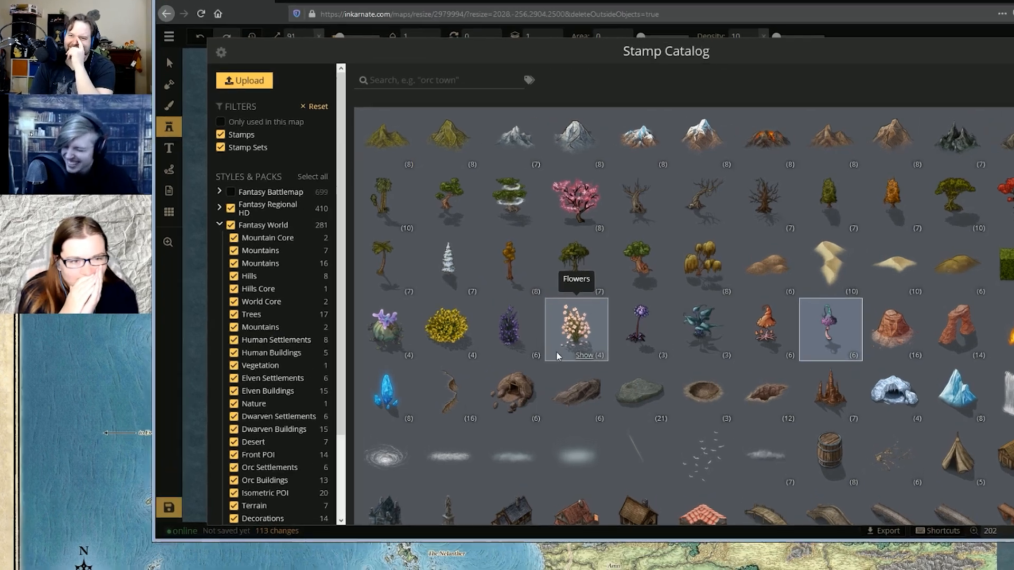
scroll(558, 356, down, 5)
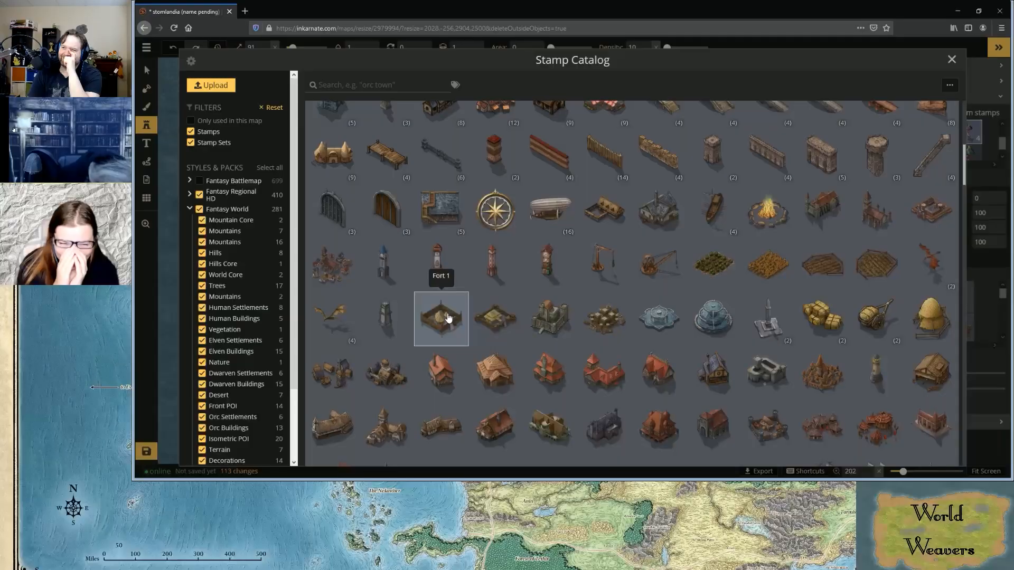
scroll(448, 317, down, 10)
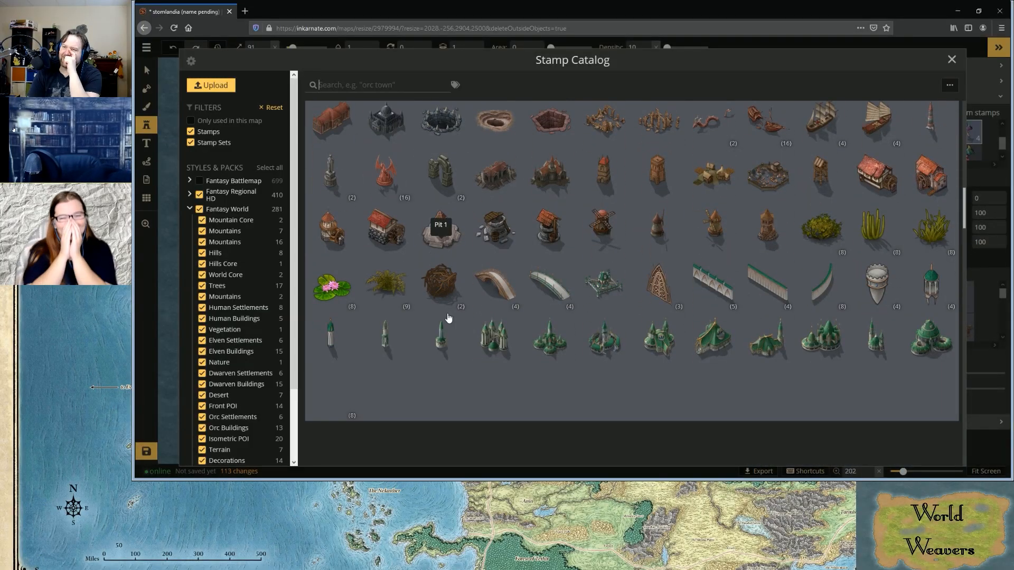
scroll(448, 317, down, 3)
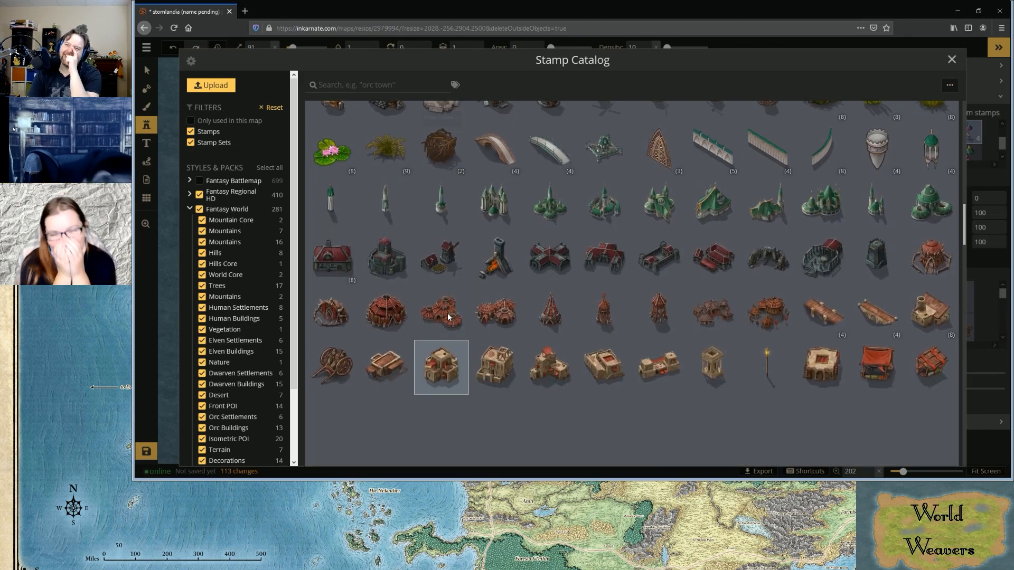
scroll(448, 312, up, 8)
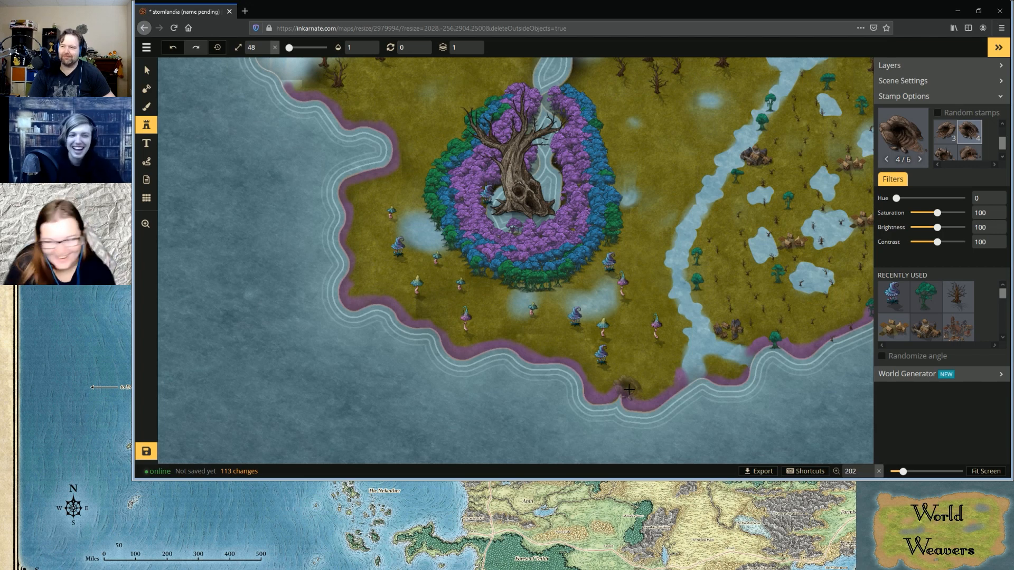
Place a cave stamp with randomized angle on the southern tip of the coast, reduce its size to 45 and rotate it to 55
click(881, 356)
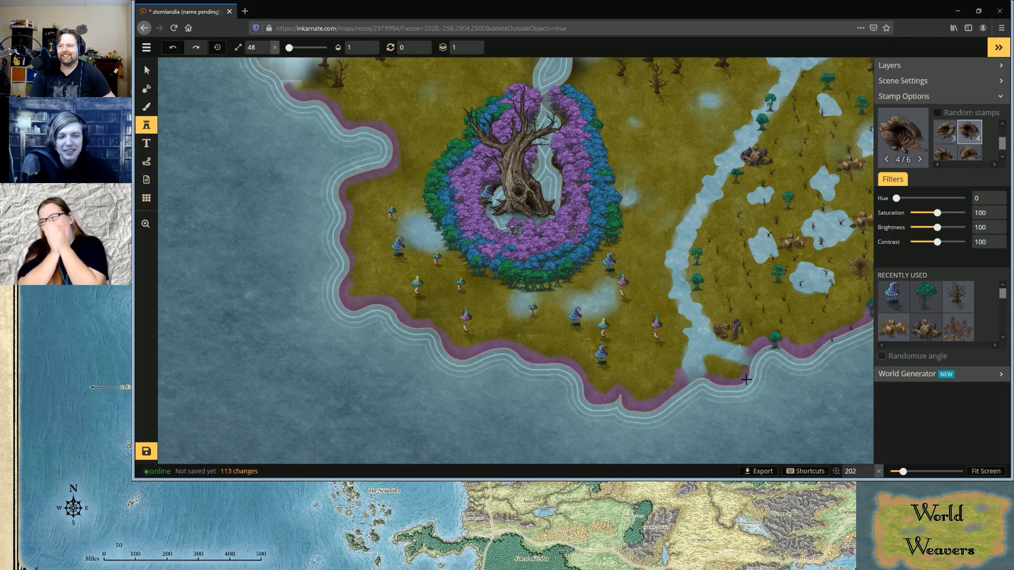
click(630, 385)
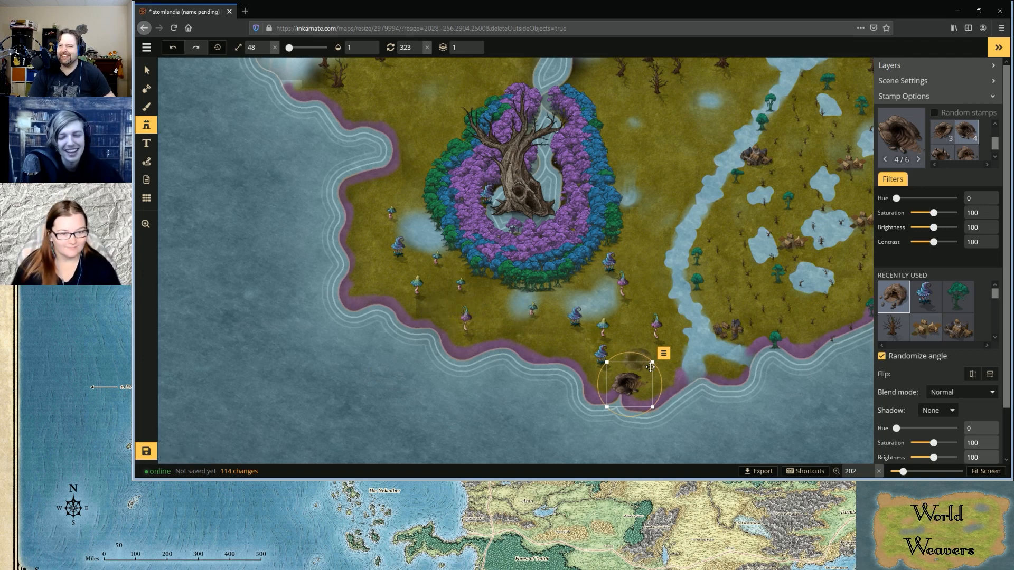
drag(652, 362, 649, 365)
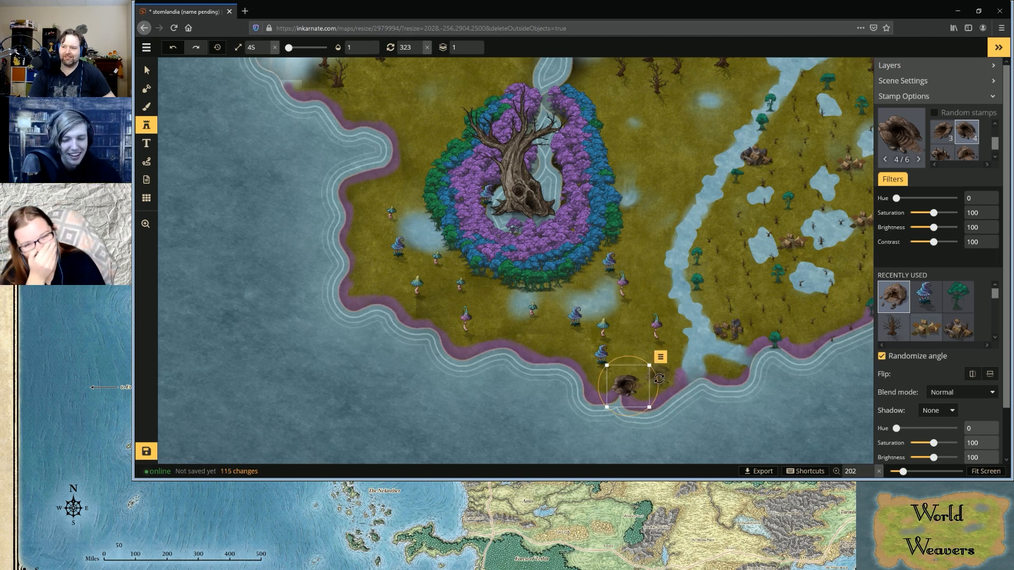
drag(659, 378, 630, 409)
Place the third cave variant southwest of the forest ring and again just south of it, undoing the extra stamp beside the second one
scroll(501, 277, down, 1)
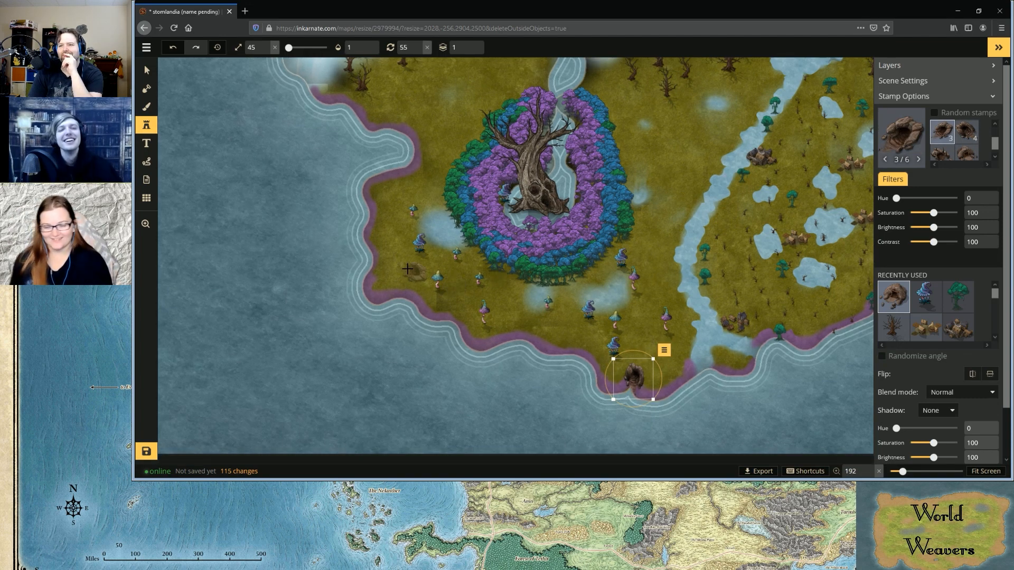
click(407, 268)
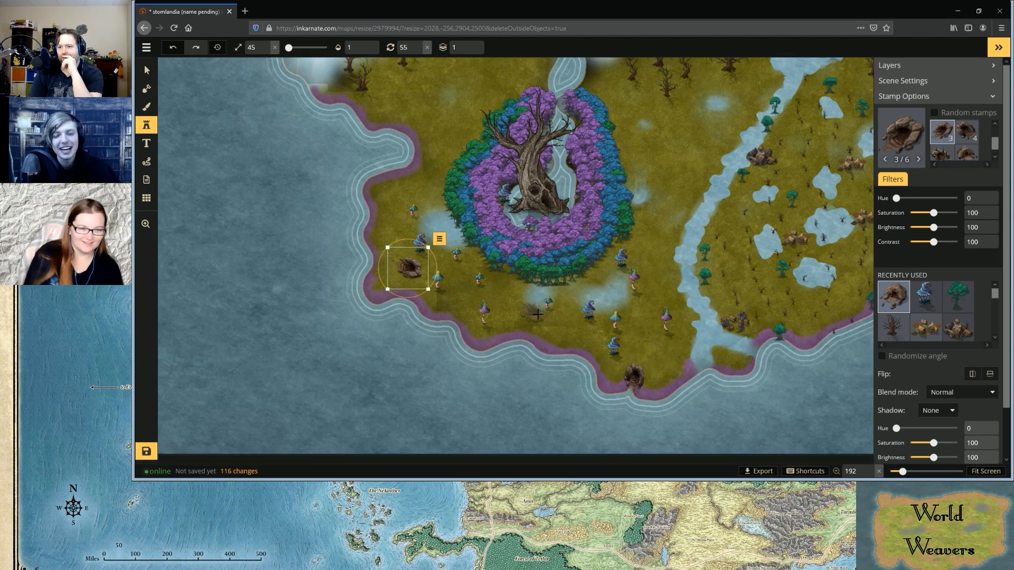
click(515, 300)
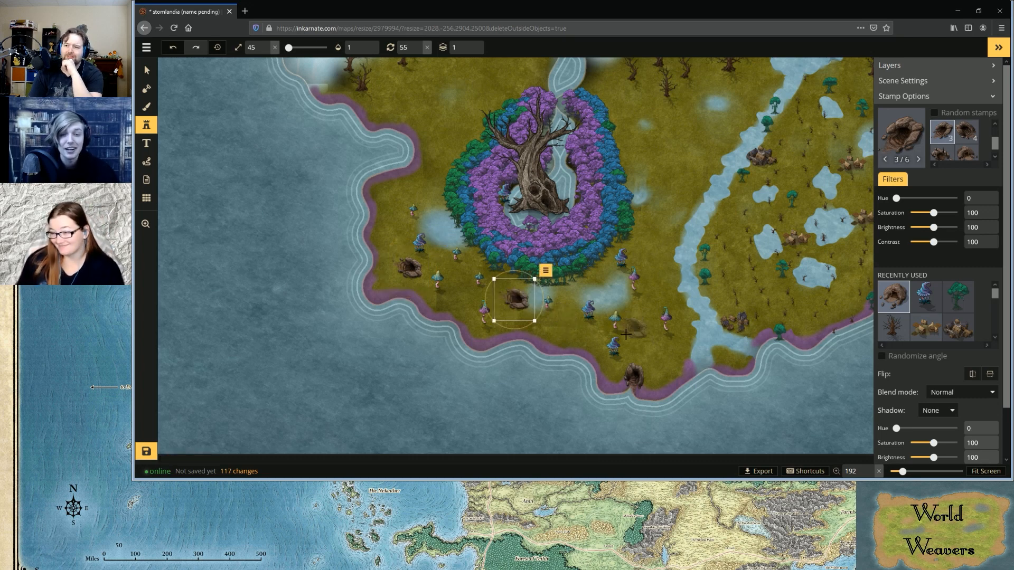
click(548, 300)
key(ctrl+z)
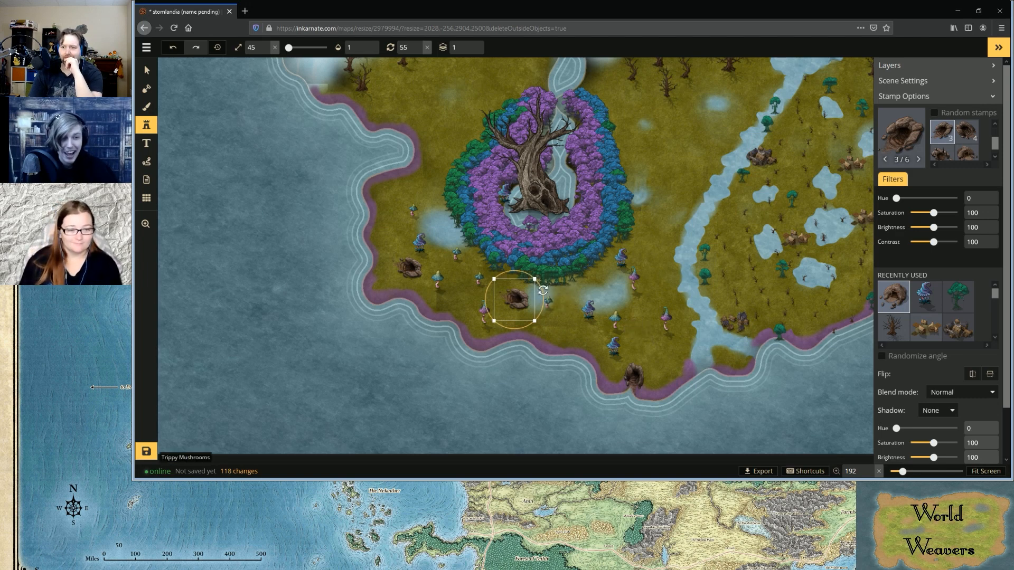
Rotate the cave just south of the forest ring to 356 and the cave southwest of the ring to 5
mouse_move(543, 290)
mouse_down()
mouse_move(511, 267)
mouse_move(533, 277)
mouse_up()
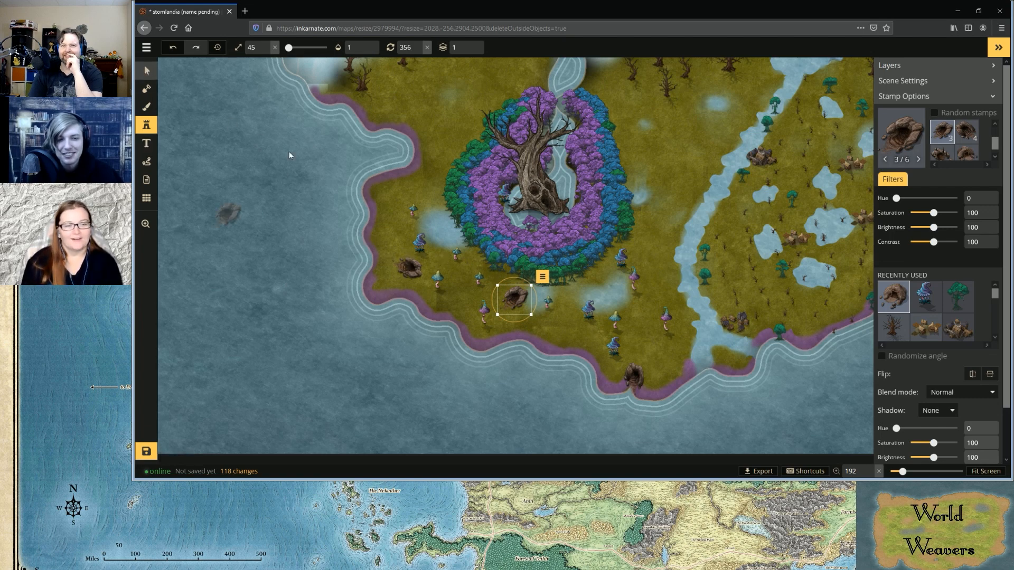
key(v)
click(410, 275)
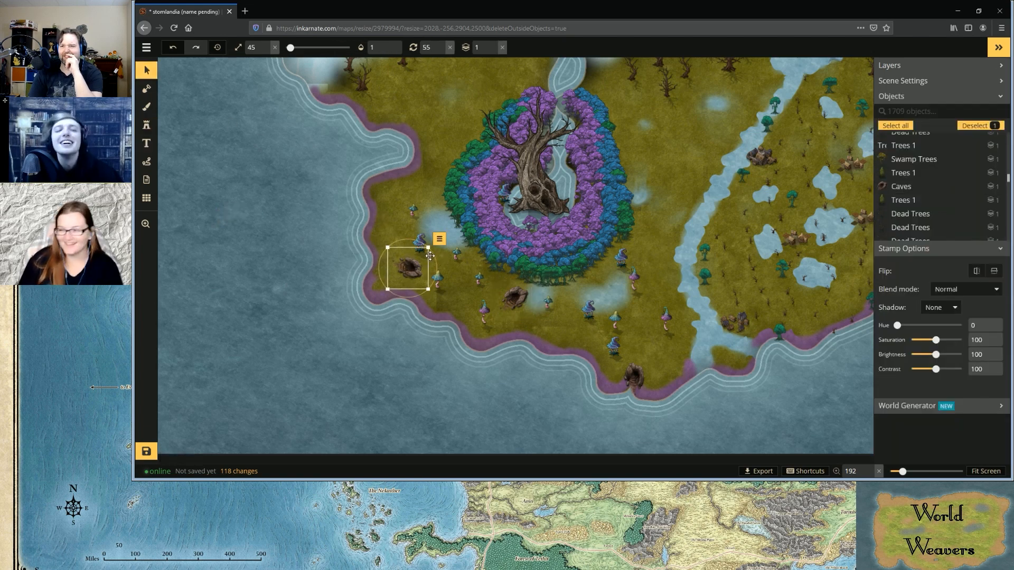
drag(437, 259, 421, 232)
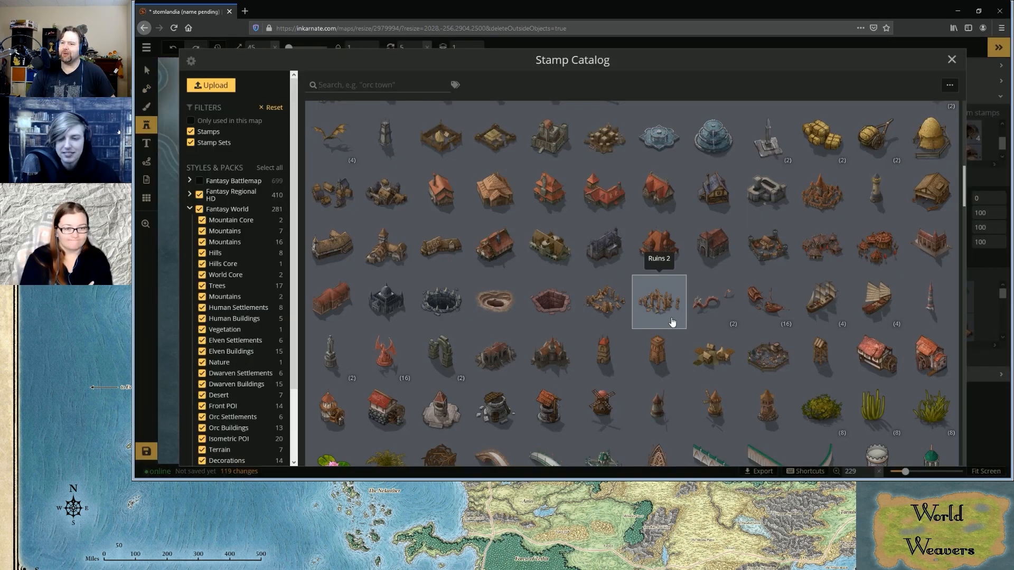
Choose the Jungle Building 1 stamp from the catalog and reduce its size to 34
scroll(672, 322, down, 2)
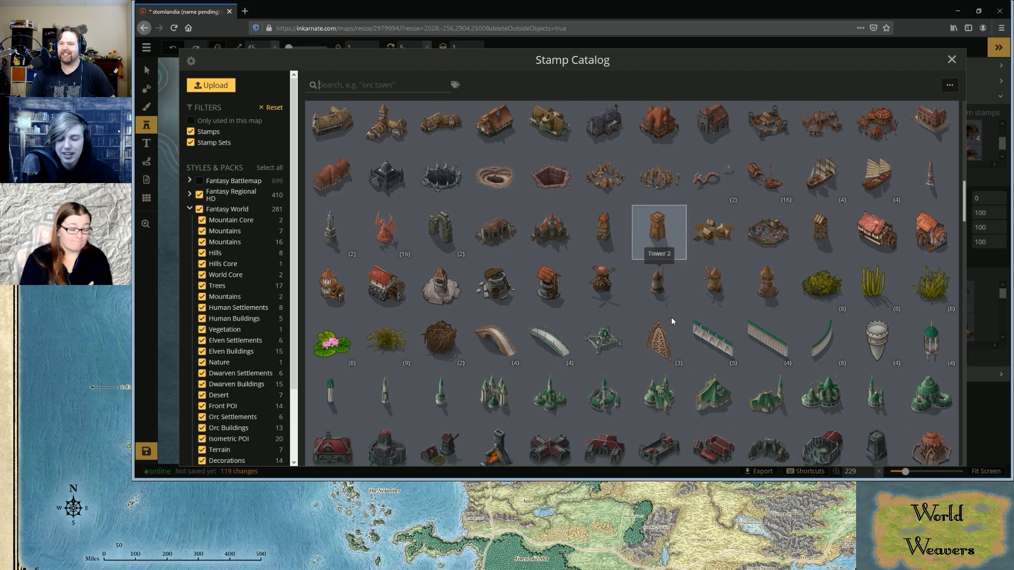
scroll(672, 321, down, 2)
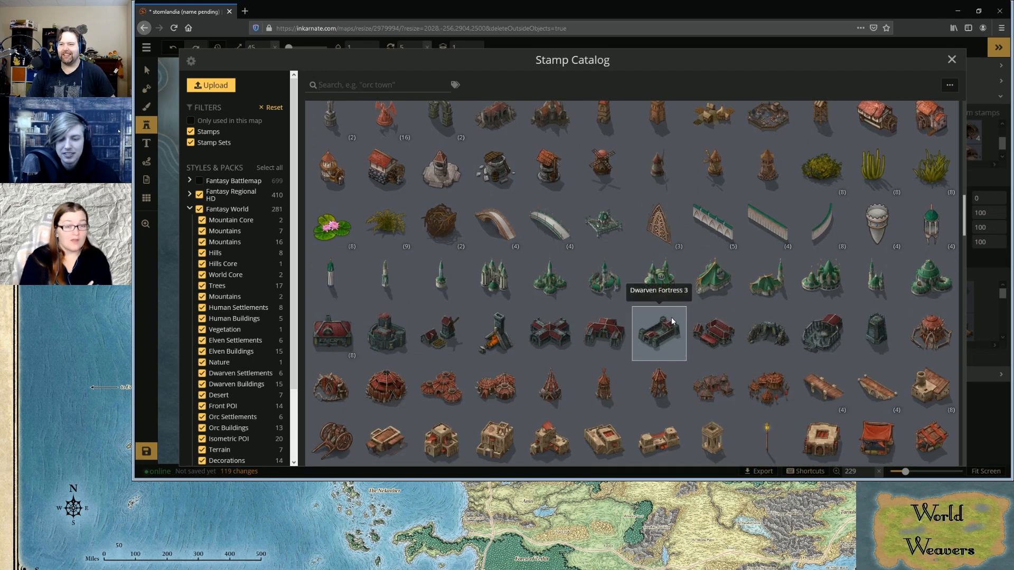
scroll(671, 317, down, 2)
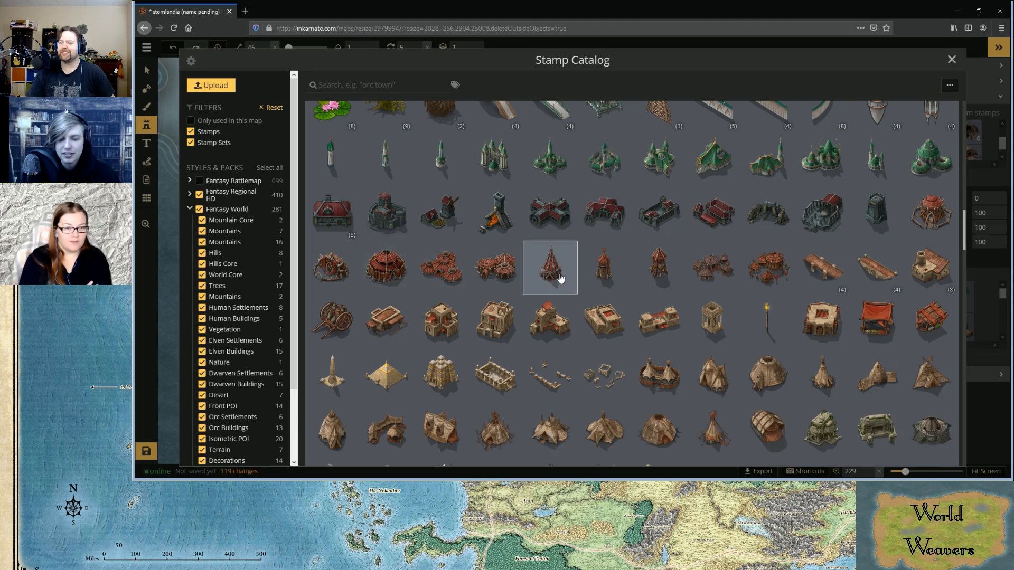
scroll(560, 278, down, 3)
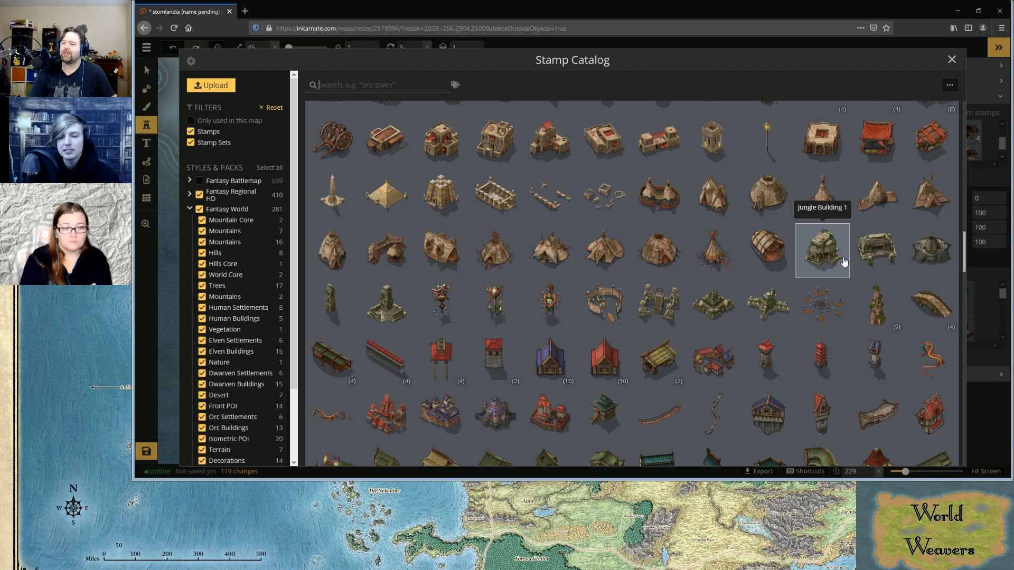
click(837, 245)
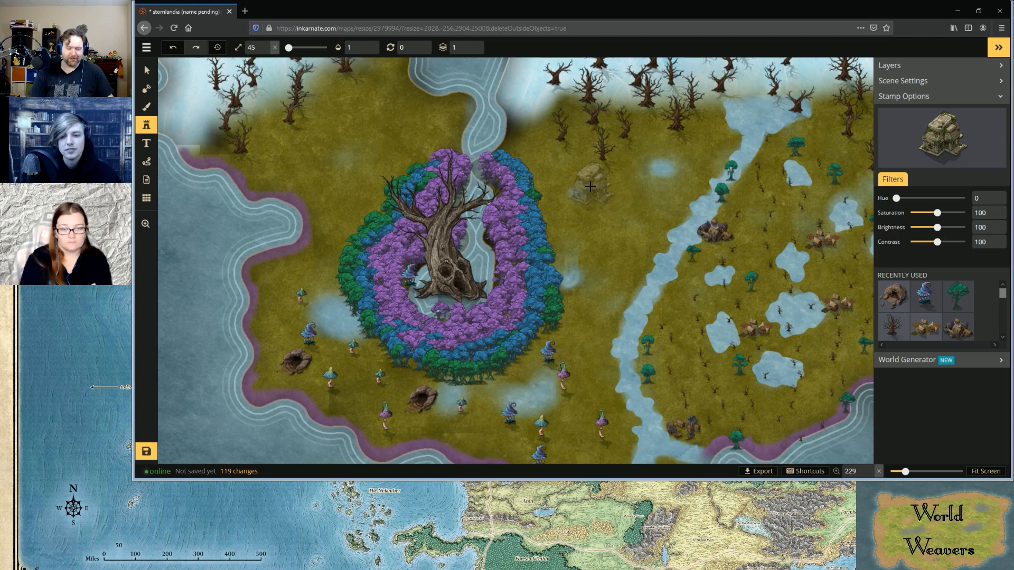
scroll(591, 187, down, 3)
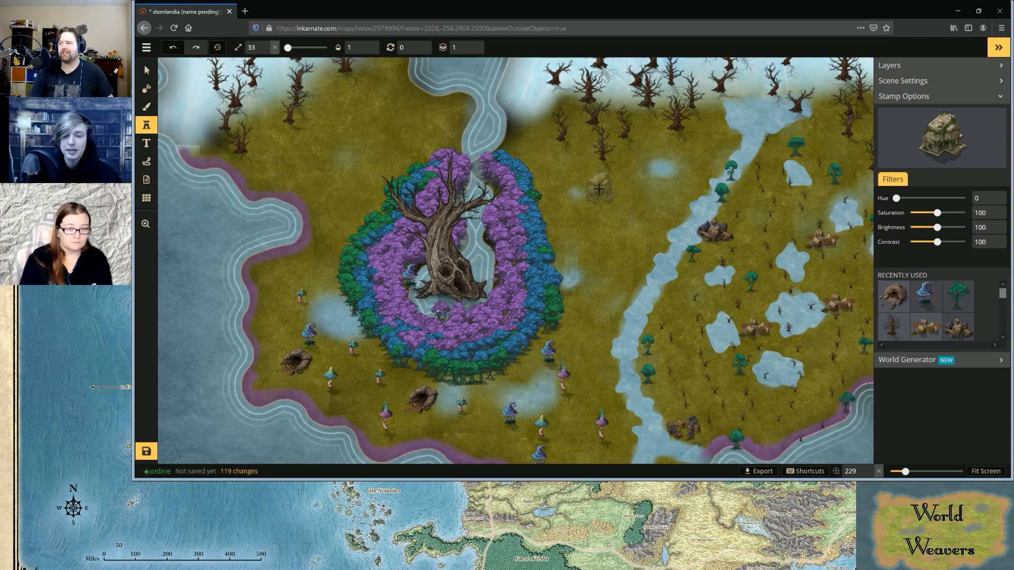
scroll(600, 191, up, 1)
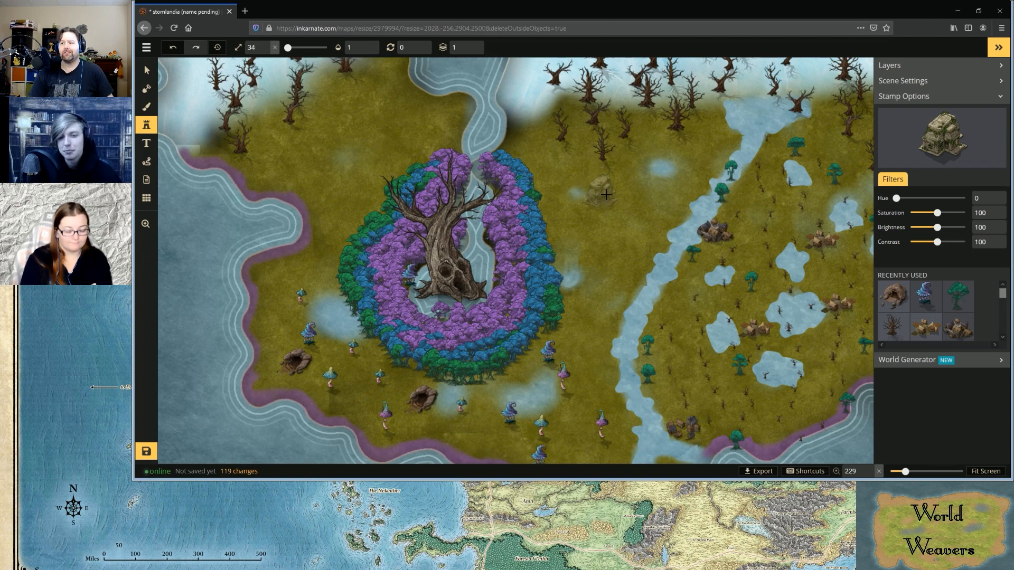
scroll(603, 194, down, 3)
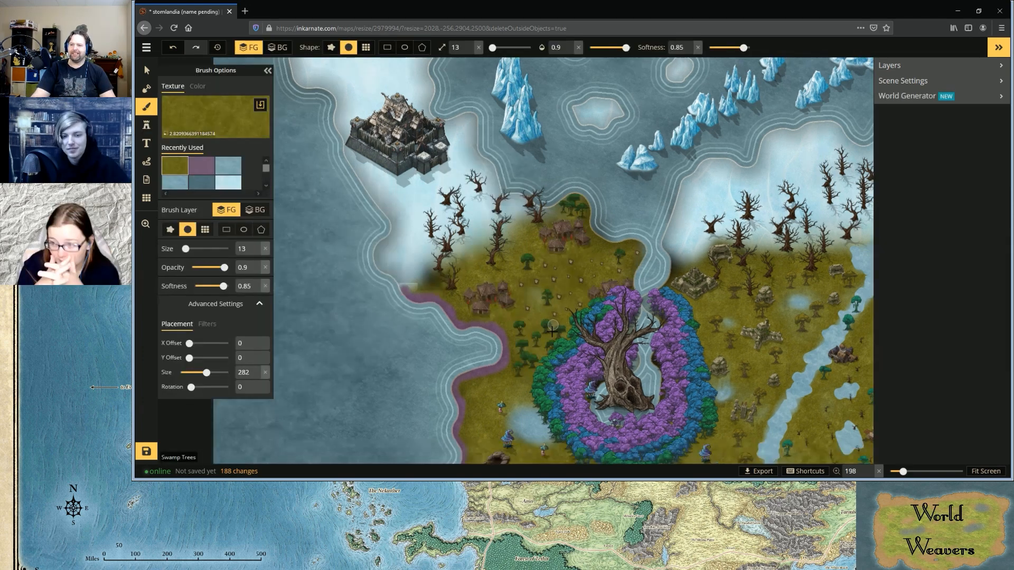
scroll(552, 339, down, 3)
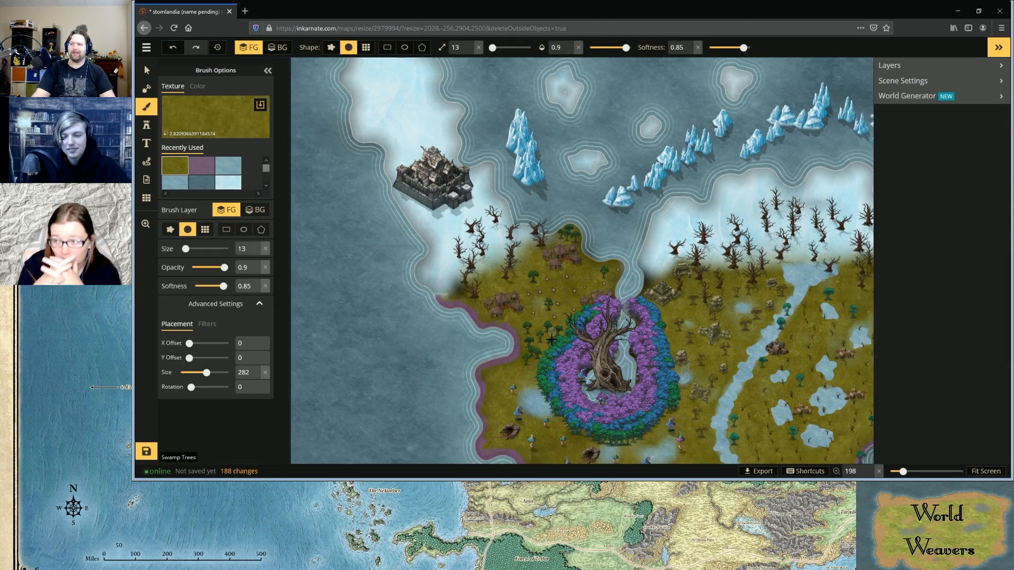
scroll(551, 340, down, 5)
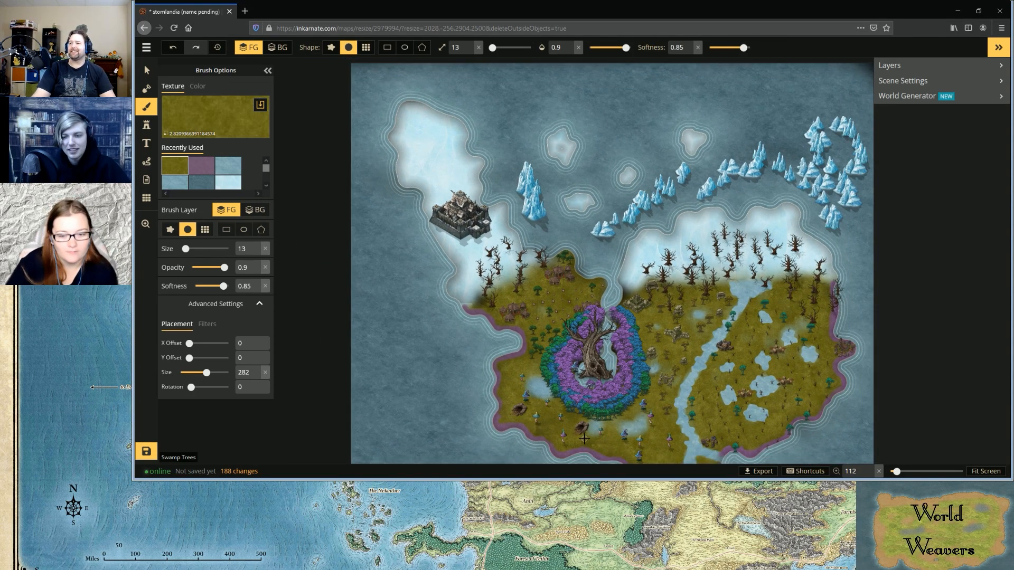
Look over the swamp and coastline at different scales and switch from the texture brush to the Stamp tool
scroll(584, 438, down, 3)
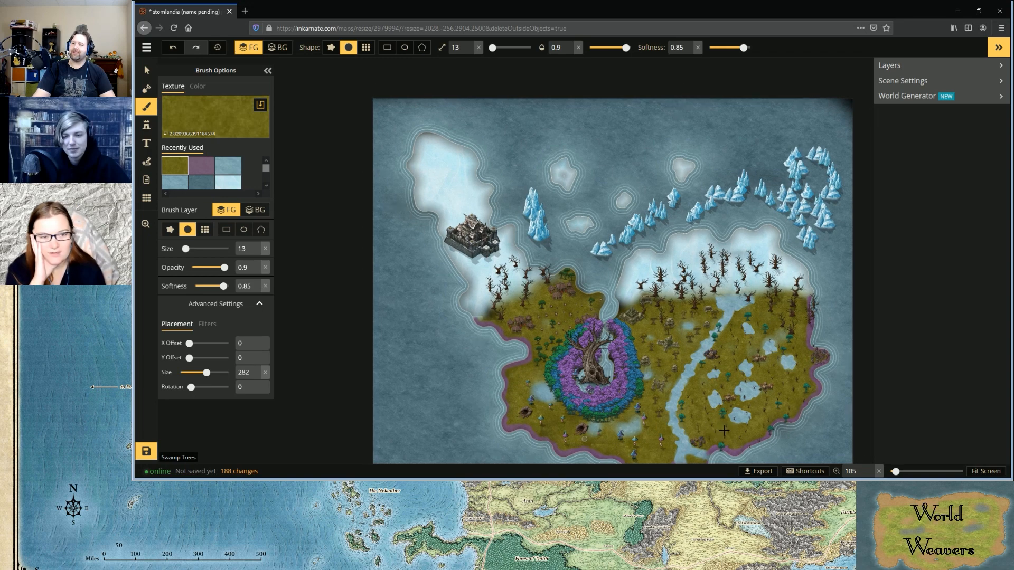
scroll(752, 436, up, 2)
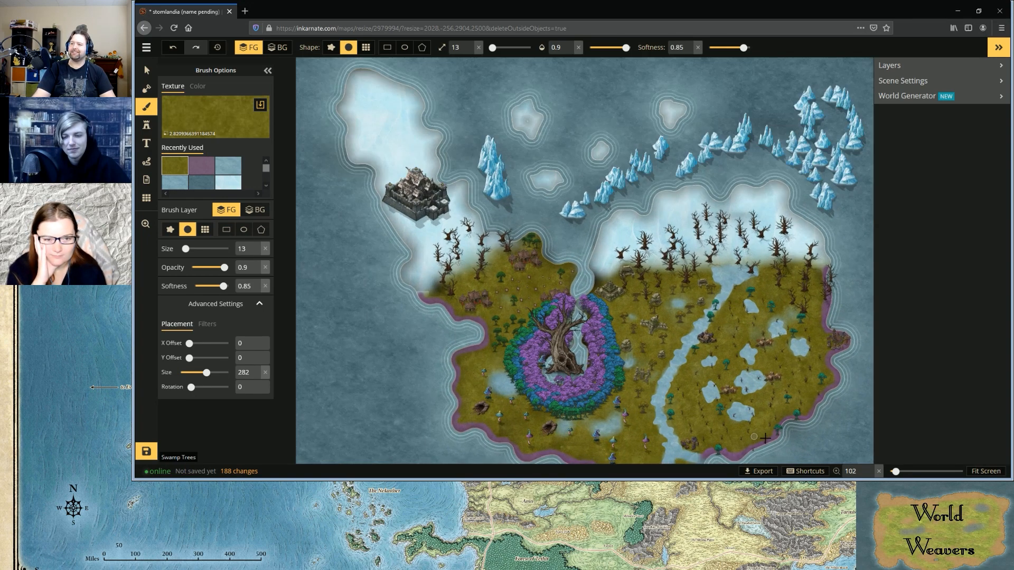
scroll(765, 438, up, 3)
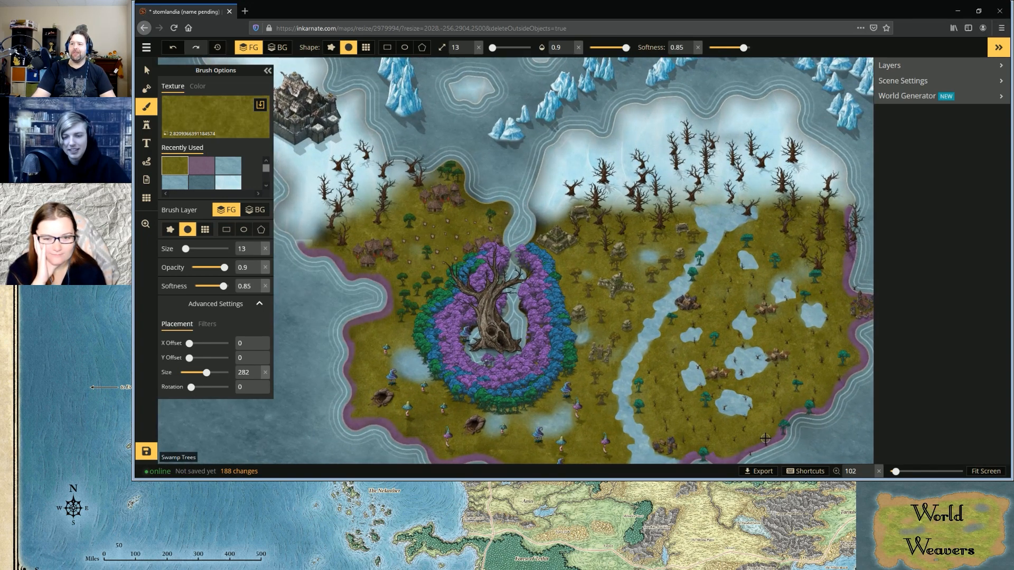
scroll(765, 438, up, 1)
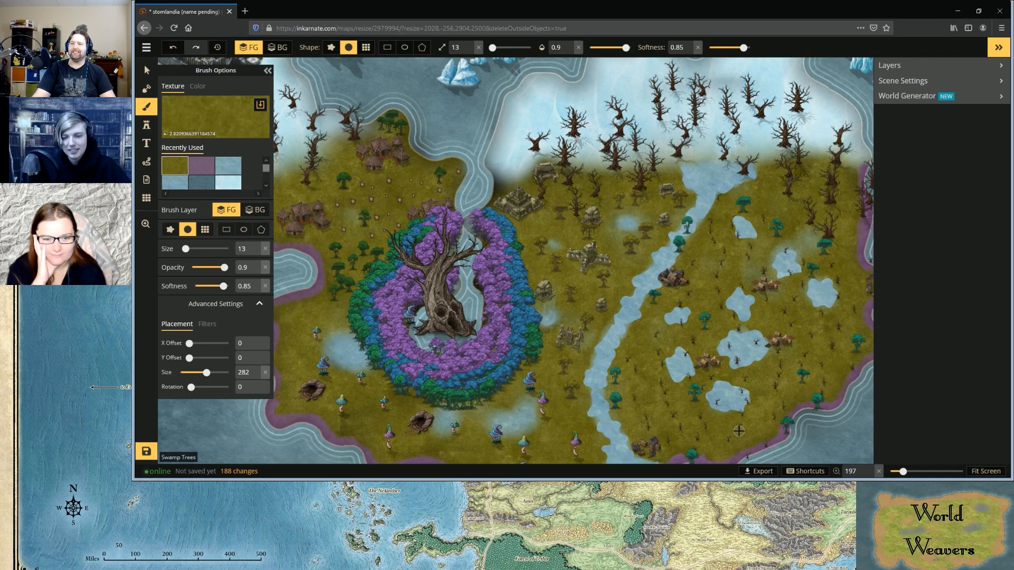
scroll(739, 431, down, 2)
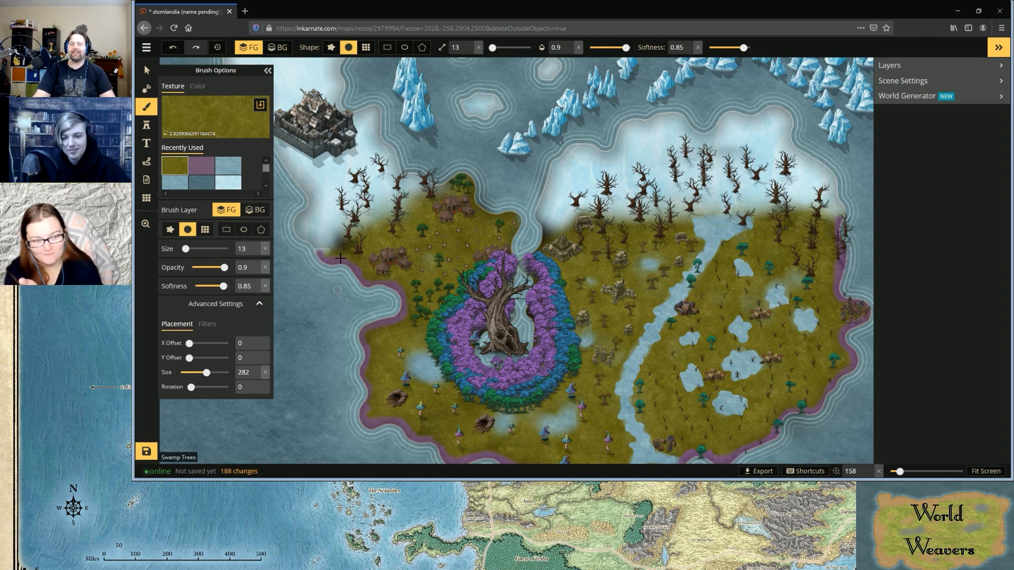
scroll(343, 261, up, 1)
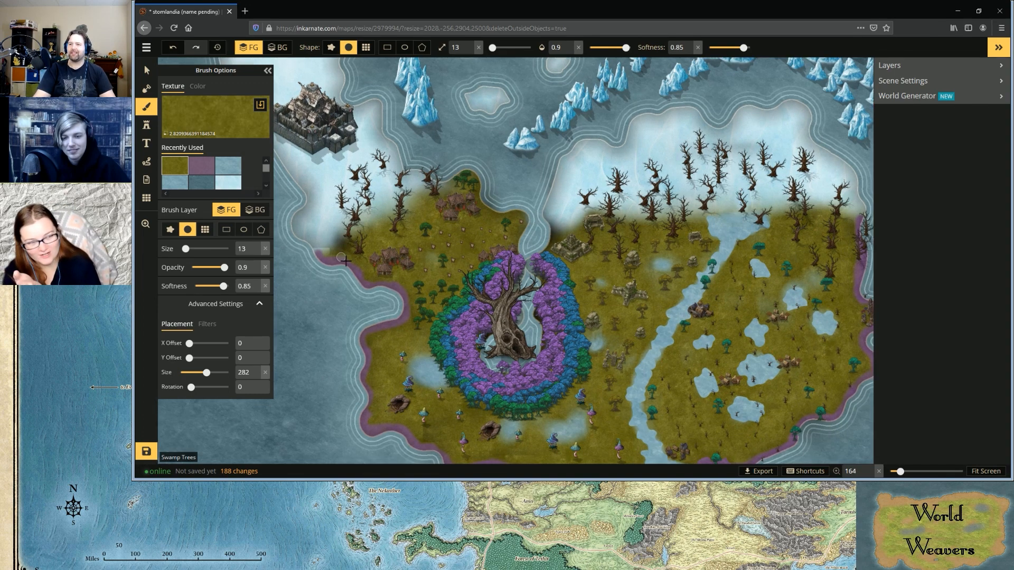
click(146, 124)
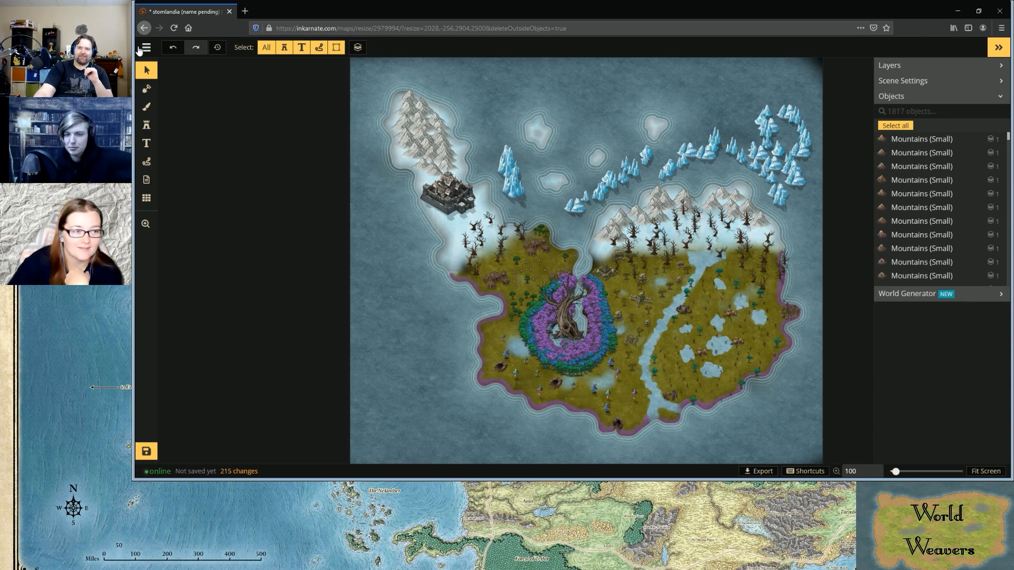
Replace the title "stomlandia (name pending)" in the map details with "Pyloria" and save the details
click(146, 48)
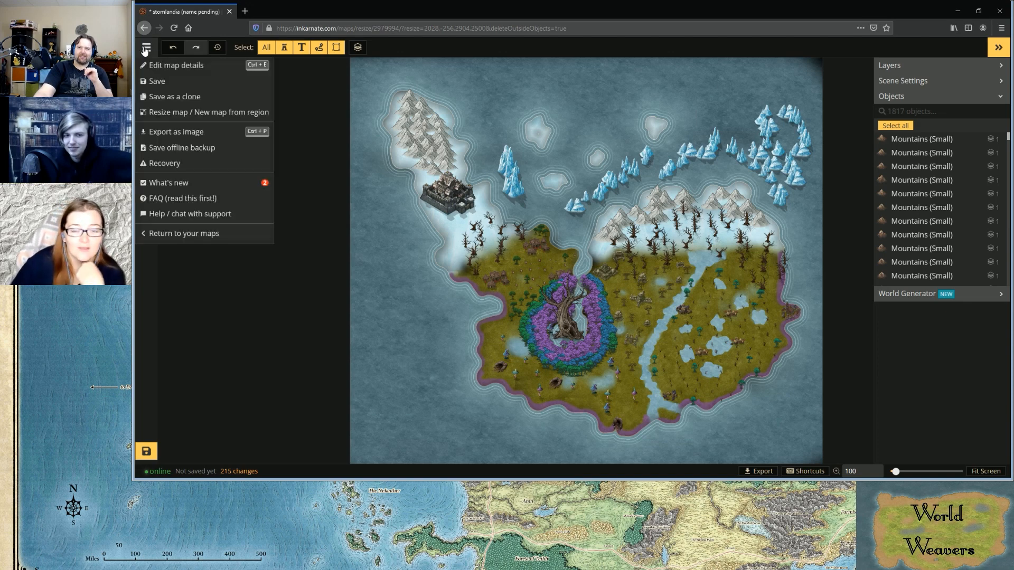
click(174, 69)
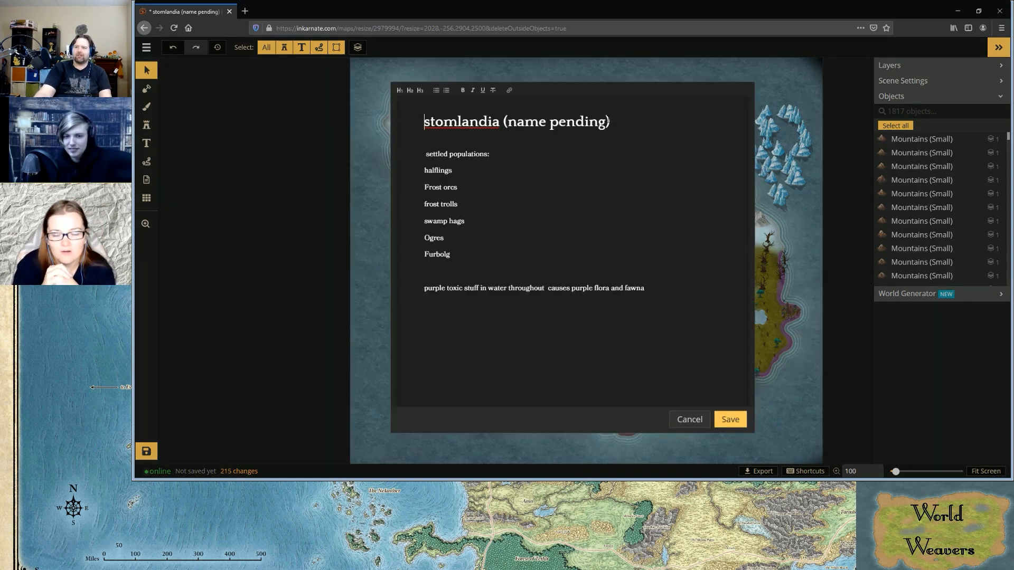
drag(438, 111, 406, 117)
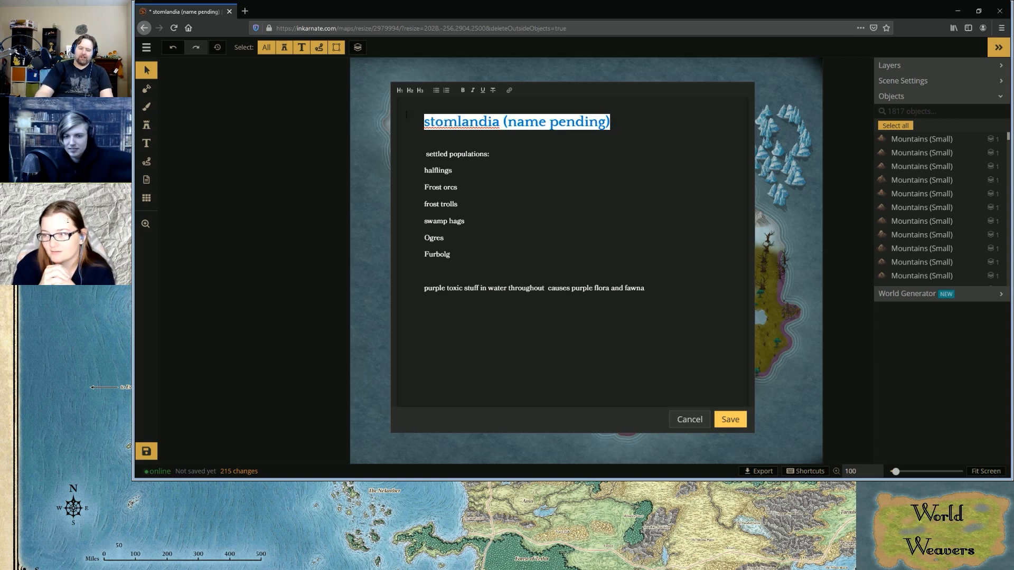
key(BackSpace)
text(PYlor)
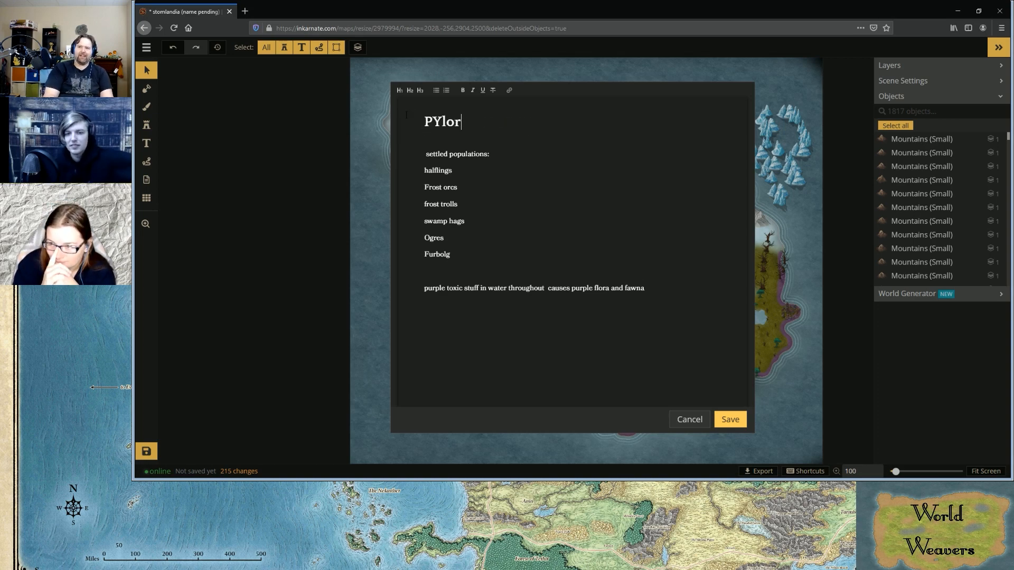
key(BackSpace)
key(BackSpace)
key(BackSpace)
key(BackSpace)
text(r)
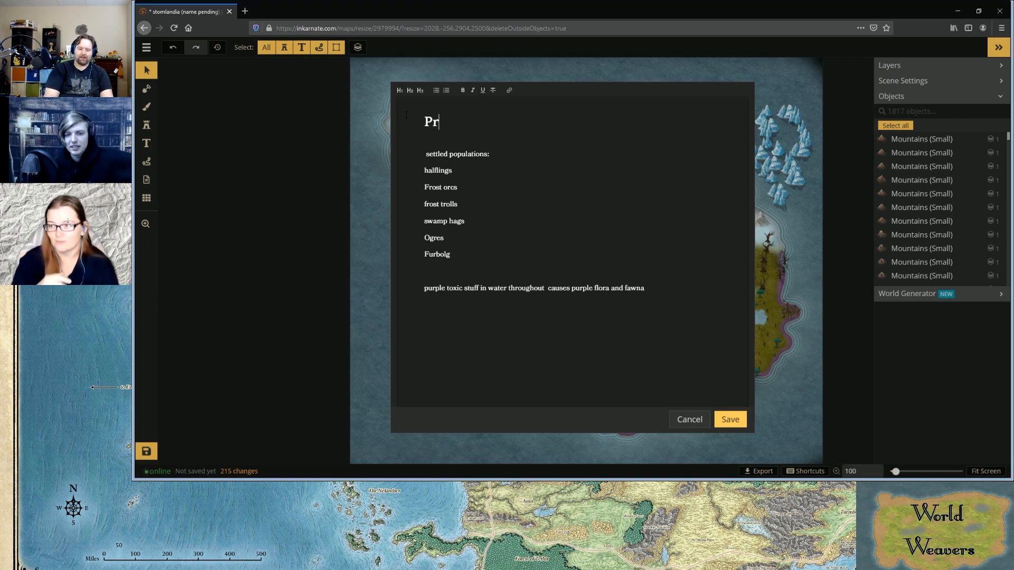
key(BackSpace)
text(ylori)
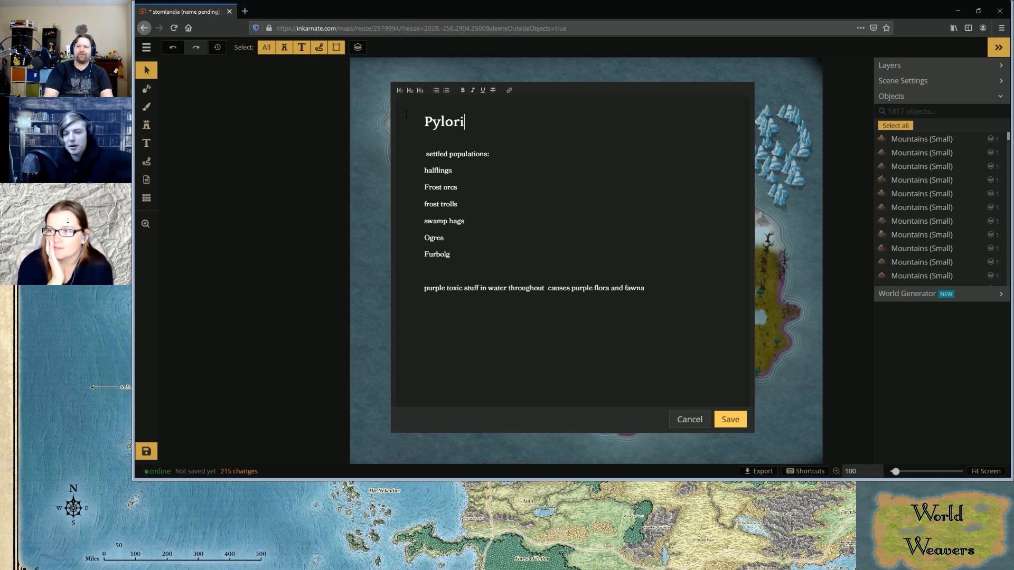
text(a)
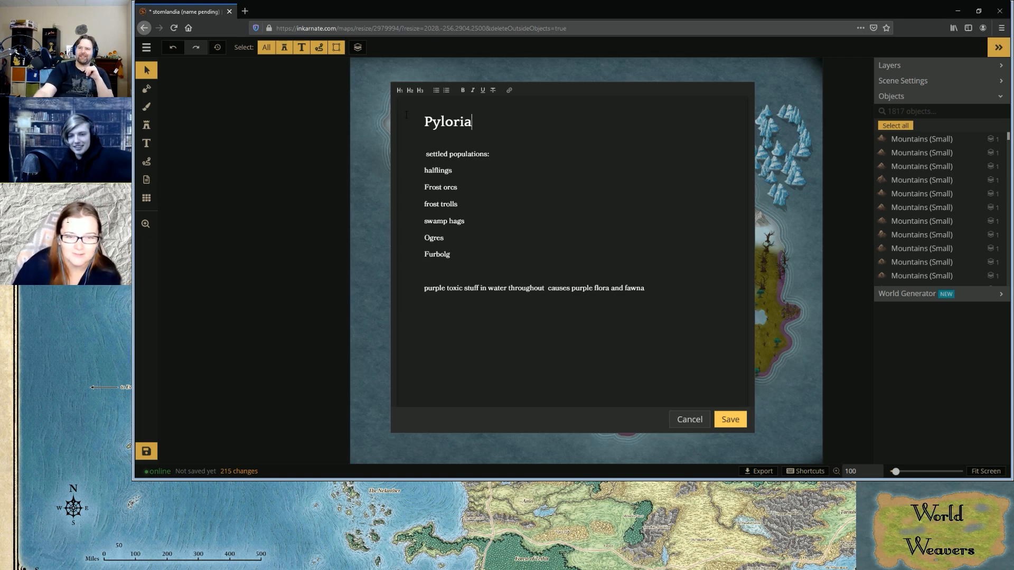
click(725, 425)
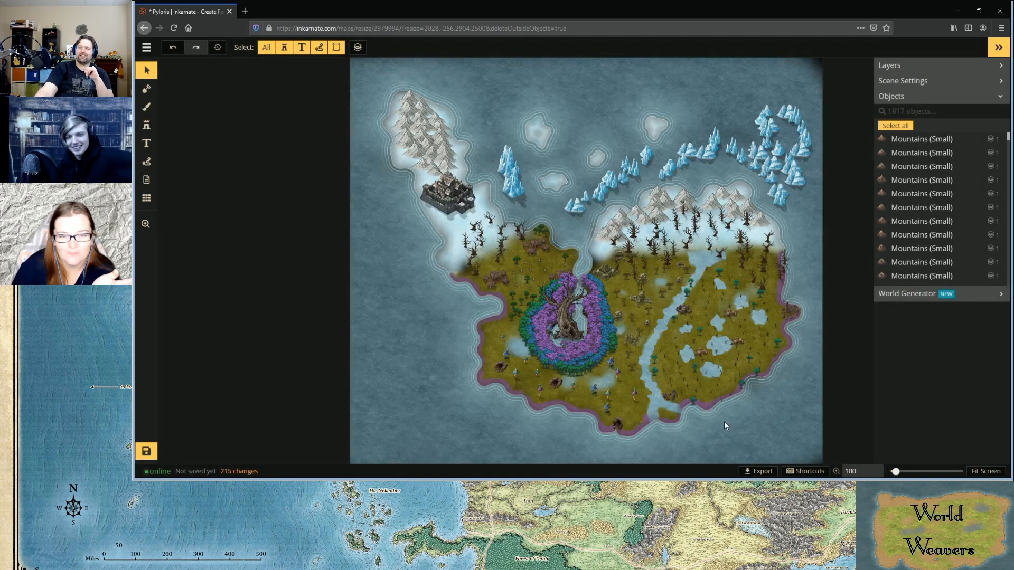